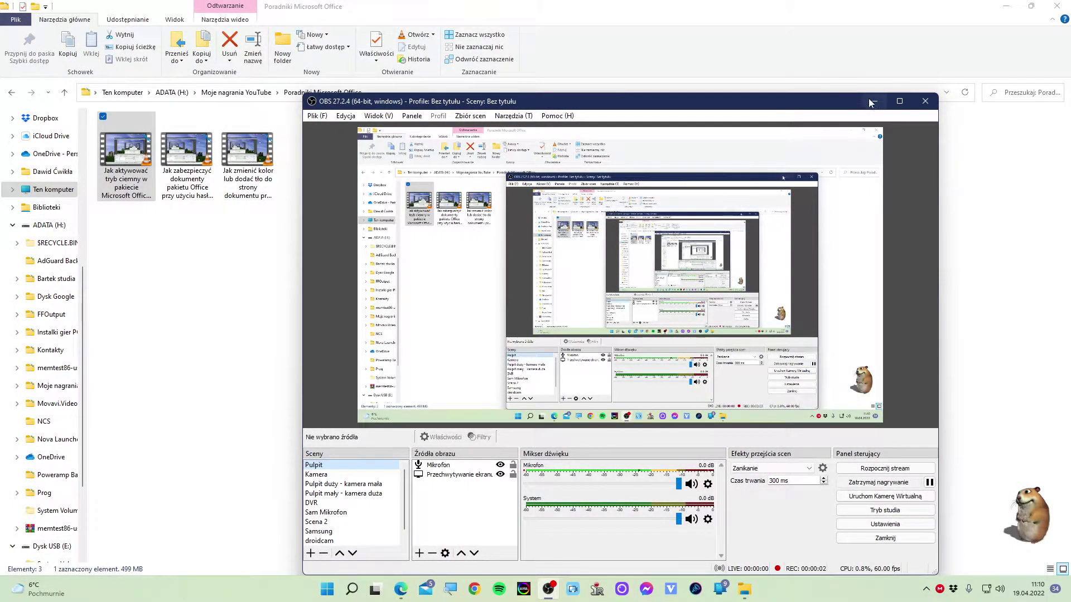
Step: Hide OBS, close the folder window and toggle the notification/calendar panel, leaving the plain desktop
click(872, 102)
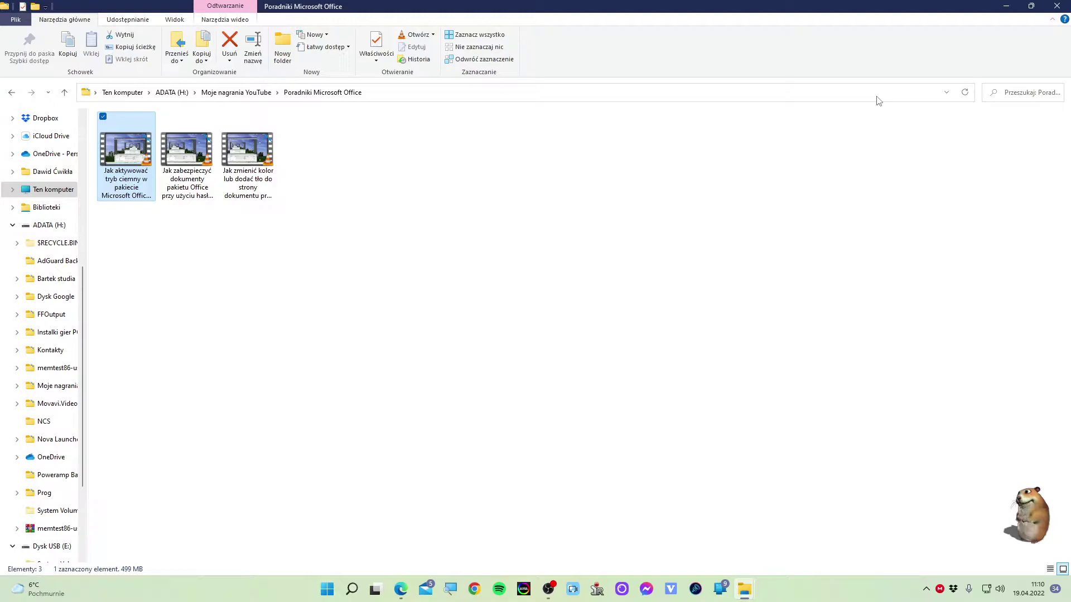
click(1057, 6)
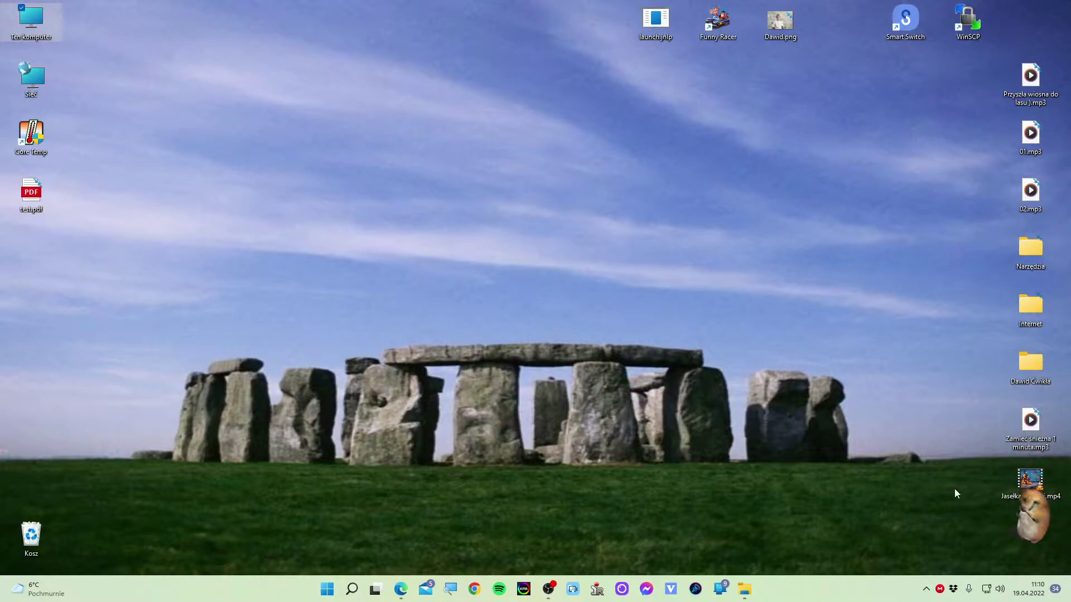
click(1029, 593)
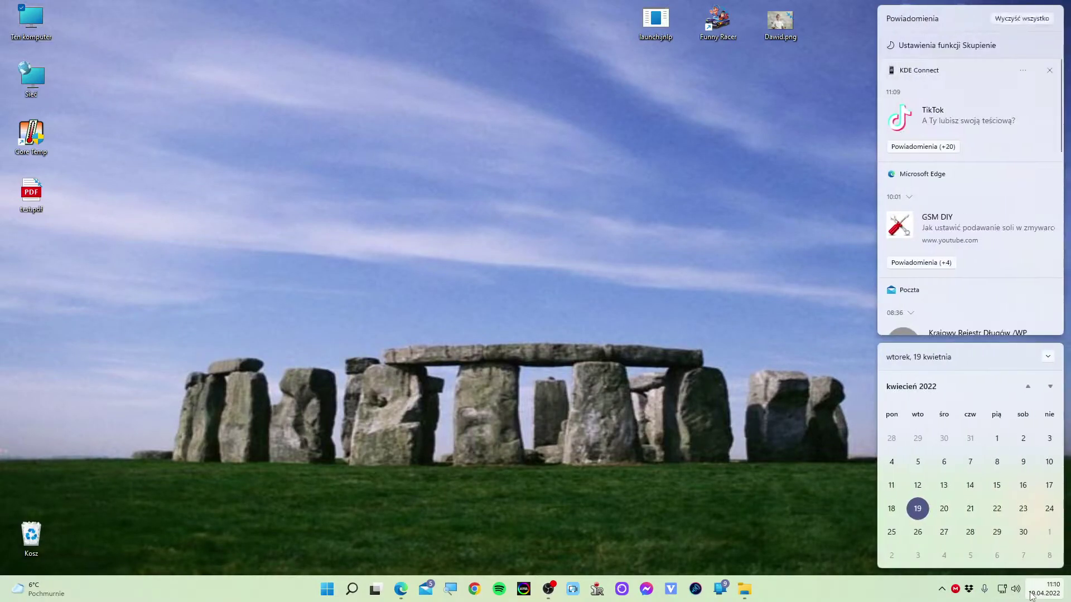
click(1030, 593)
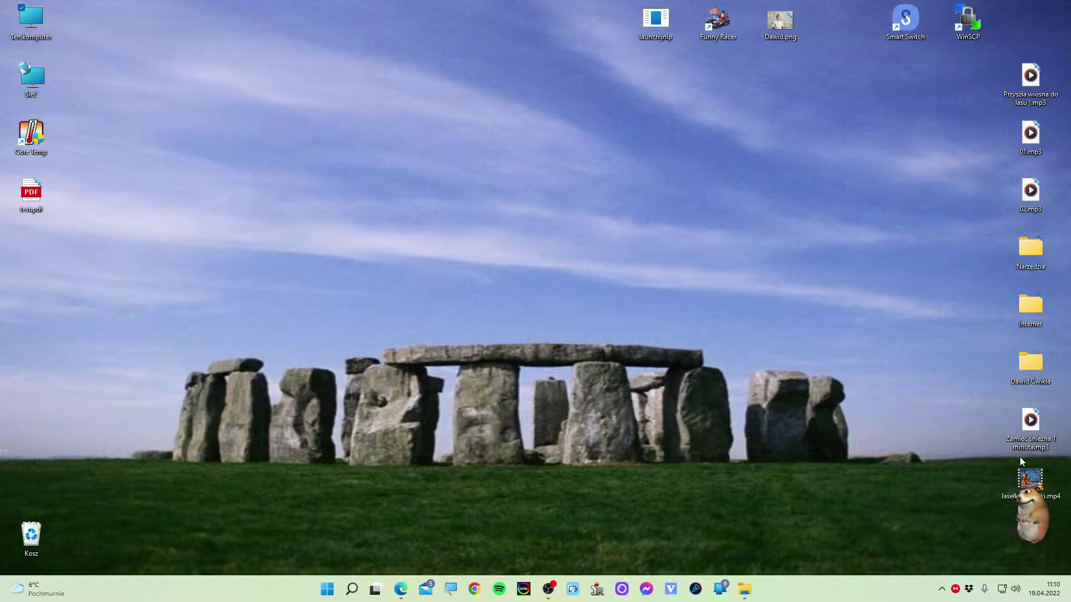
Step: Launch Excel from the Start search, create a blank workbook and select the whole sheet
click(327, 589)
text(excel)
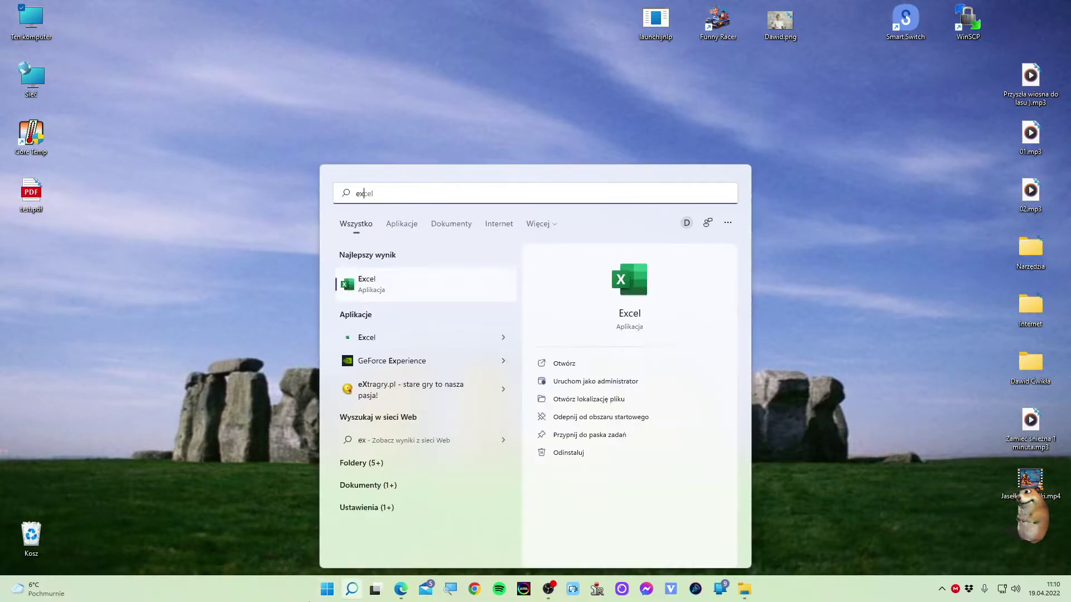
key(Return)
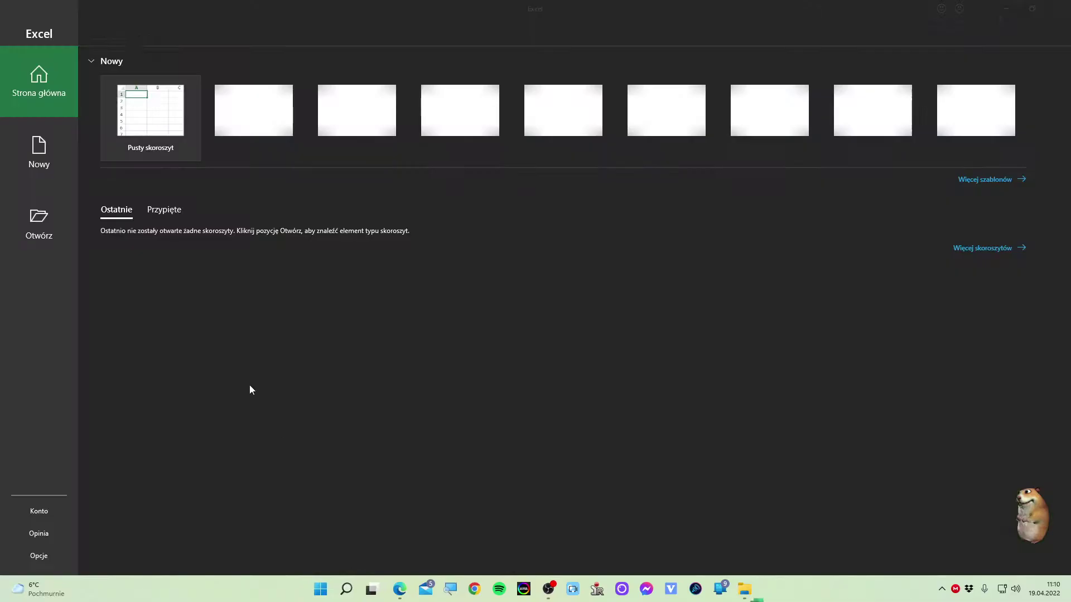
click(149, 155)
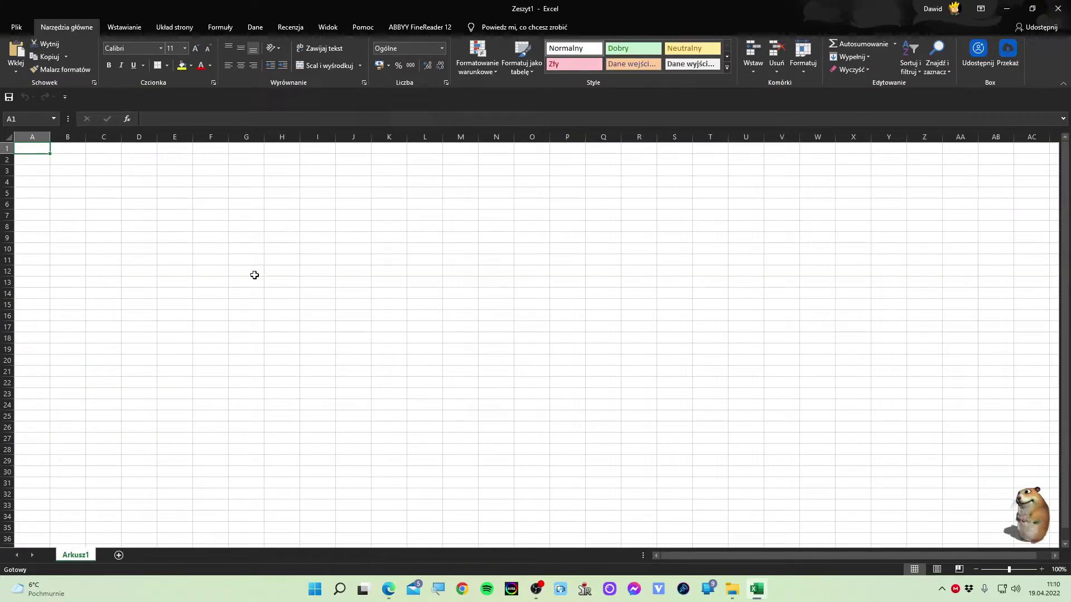
key(ctrl+a)
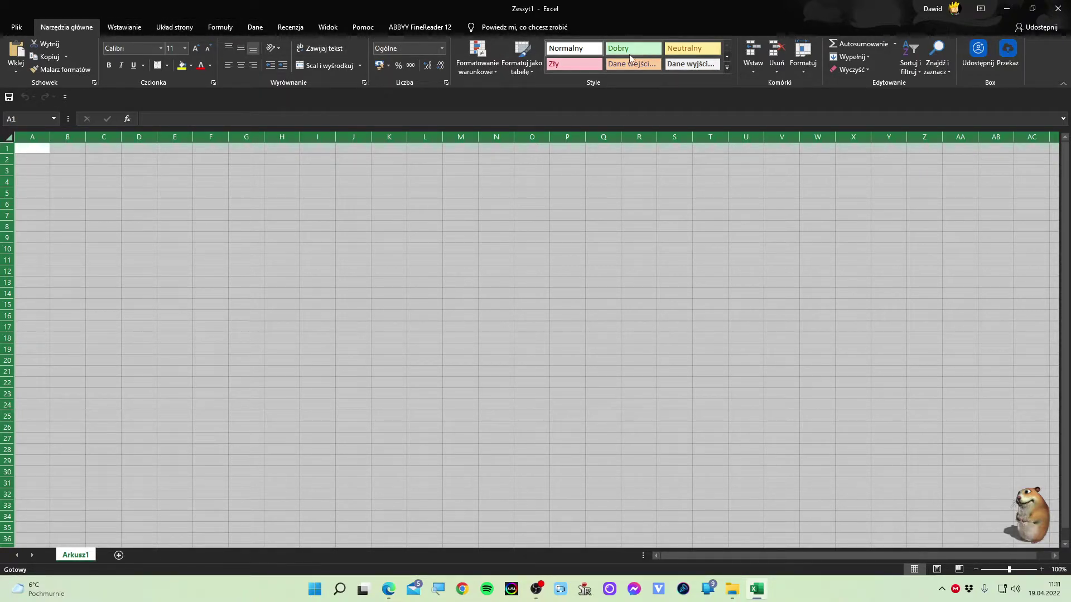
Step: Start a new cell style from the Cell Styles gallery, defaulting to the name Styl 1
click(727, 67)
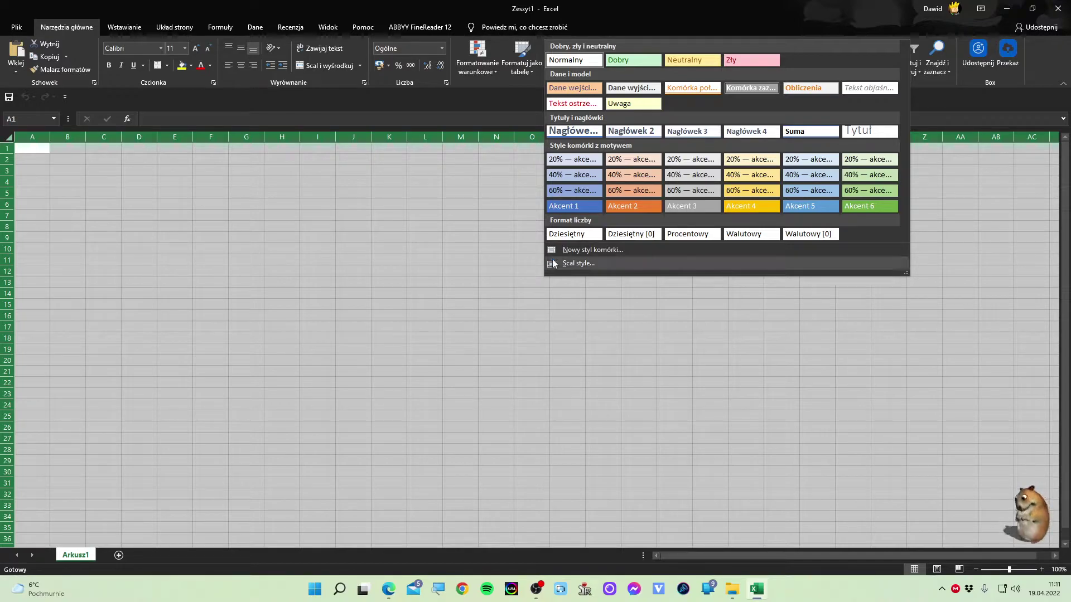
click(610, 255)
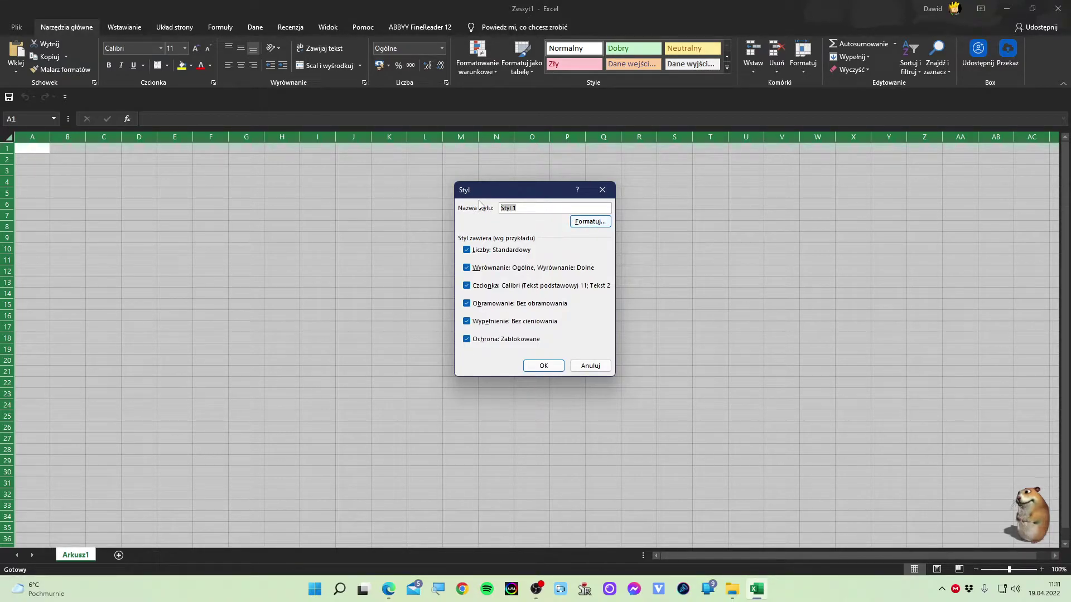
Step: Name the new style 'czarny' and bring up its Format Cells settings
text(cz)
key(BackSpace)
text(rny)
click(595, 226)
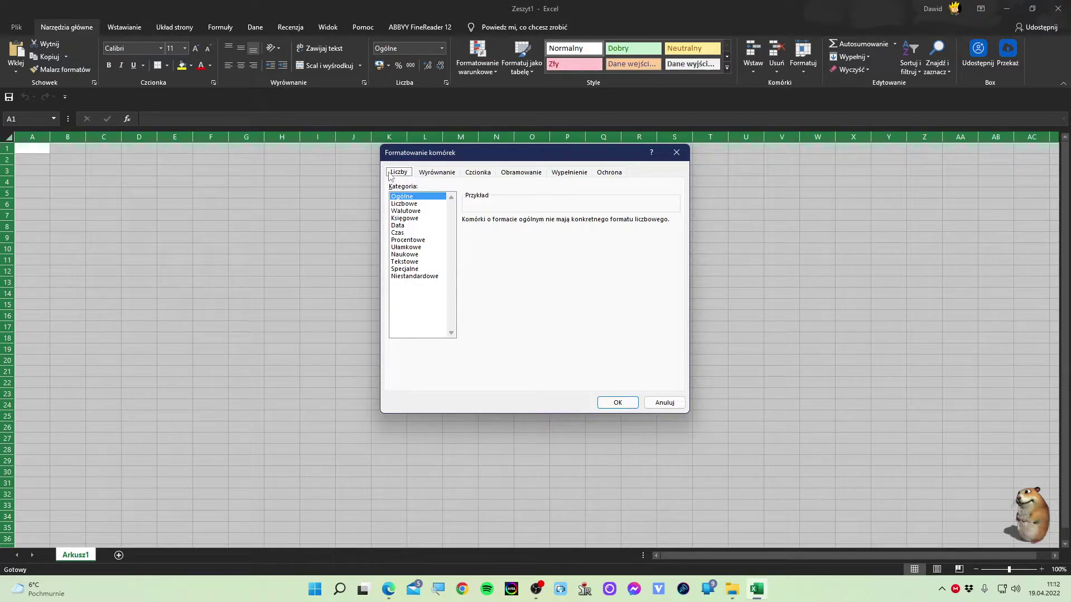
click(656, 399)
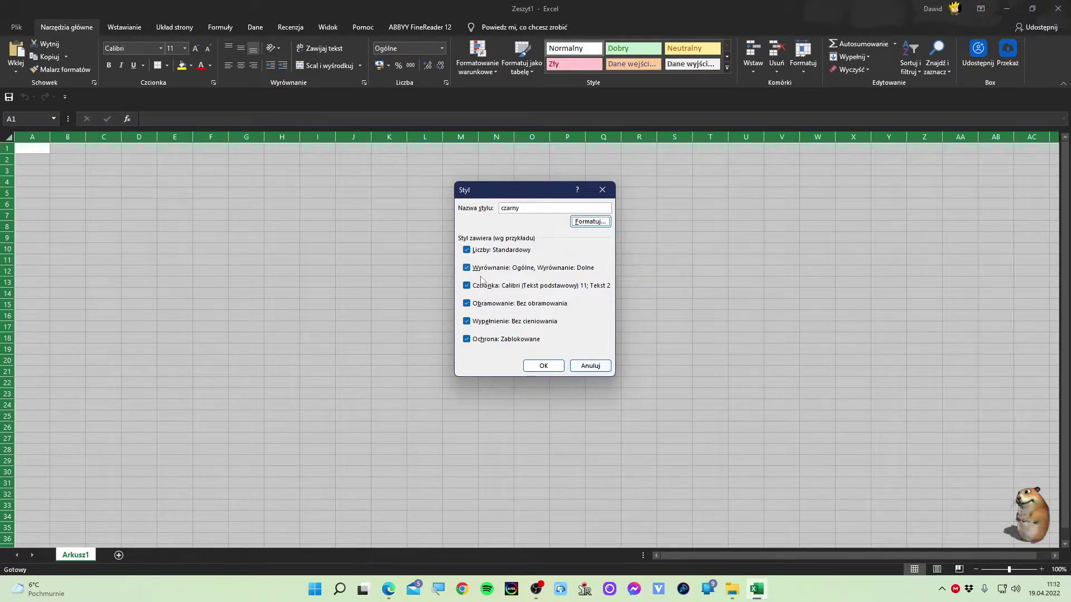
click(590, 221)
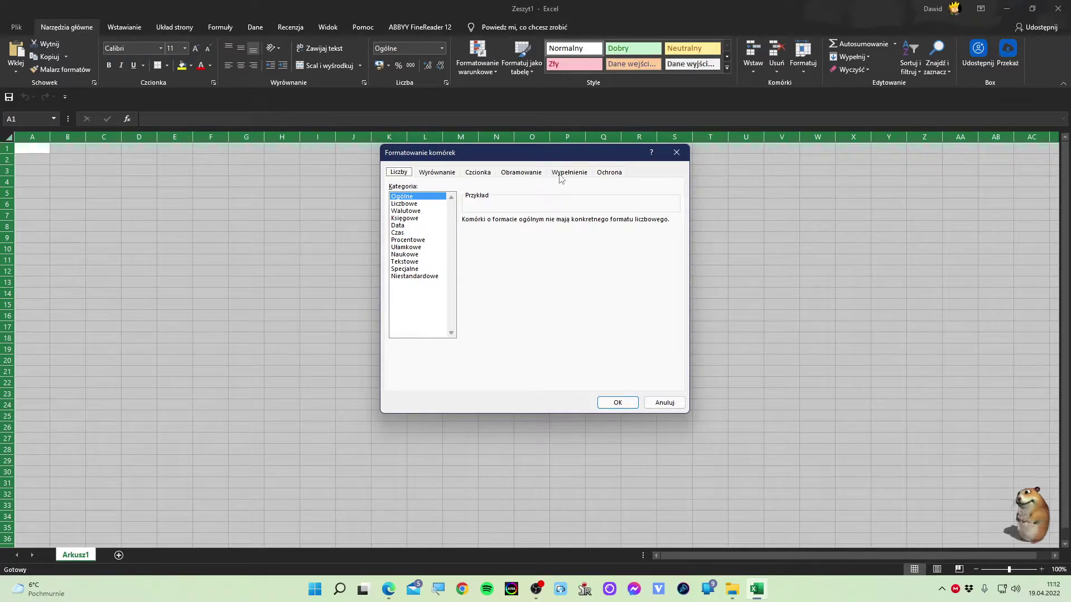
Step: Give the czarny style a black background fill and Automatic font colour, then confirm
click(561, 177)
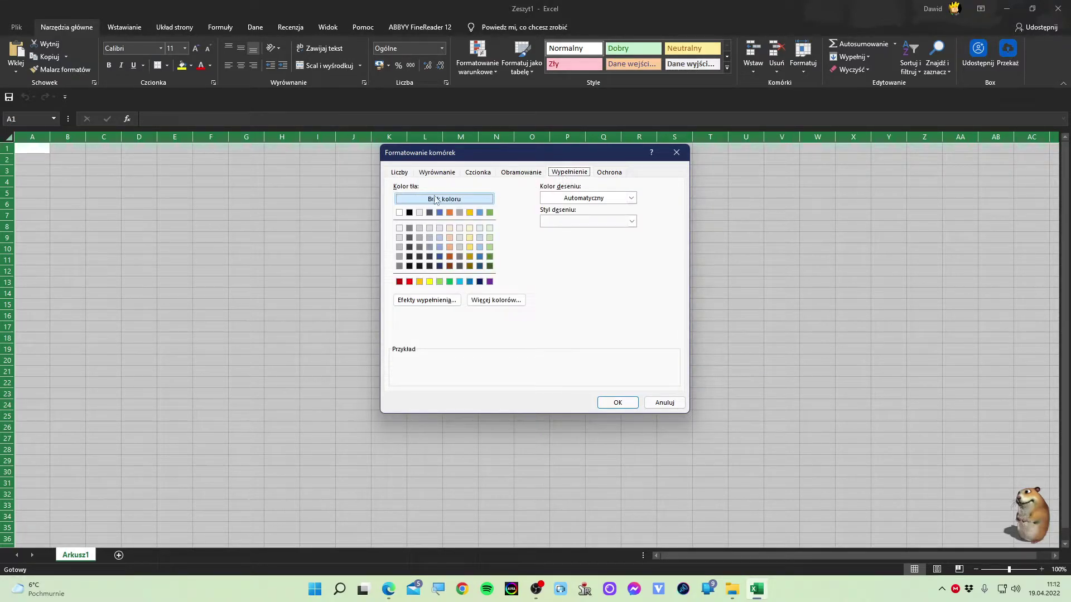
click(409, 214)
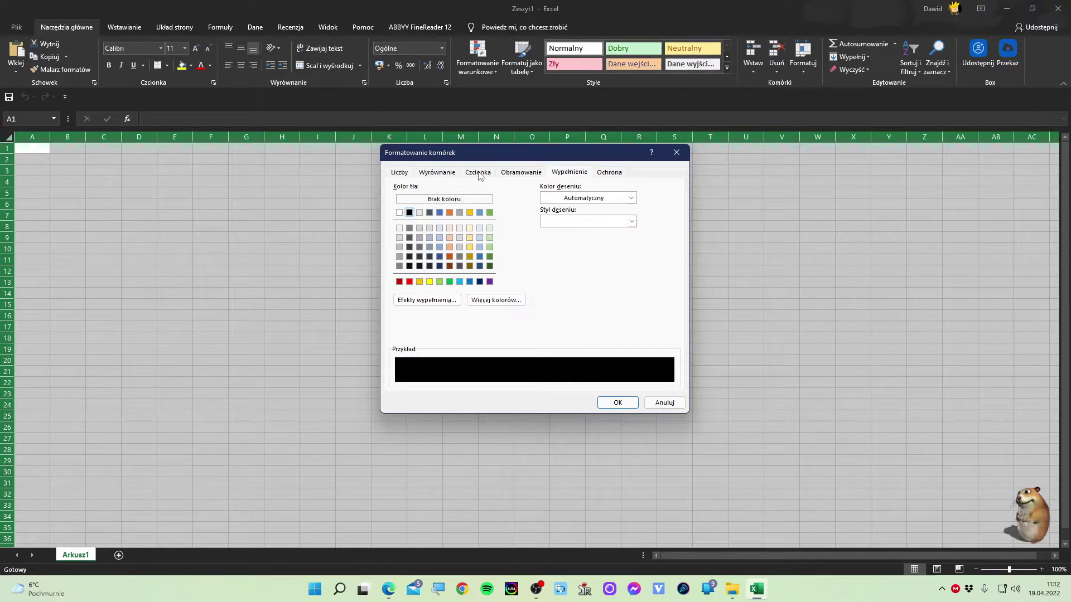
click(478, 173)
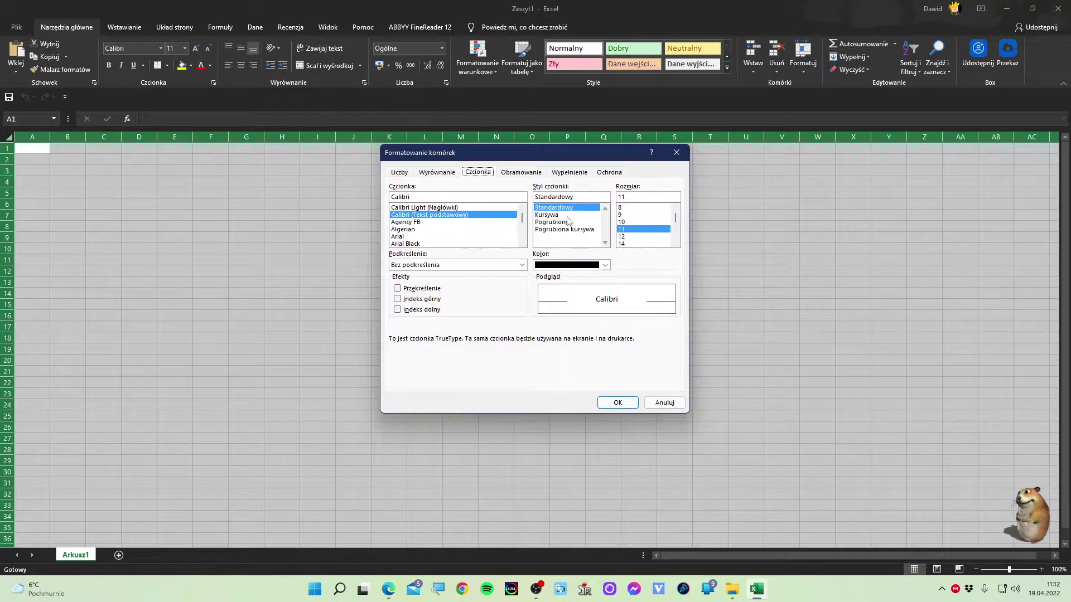
click(595, 268)
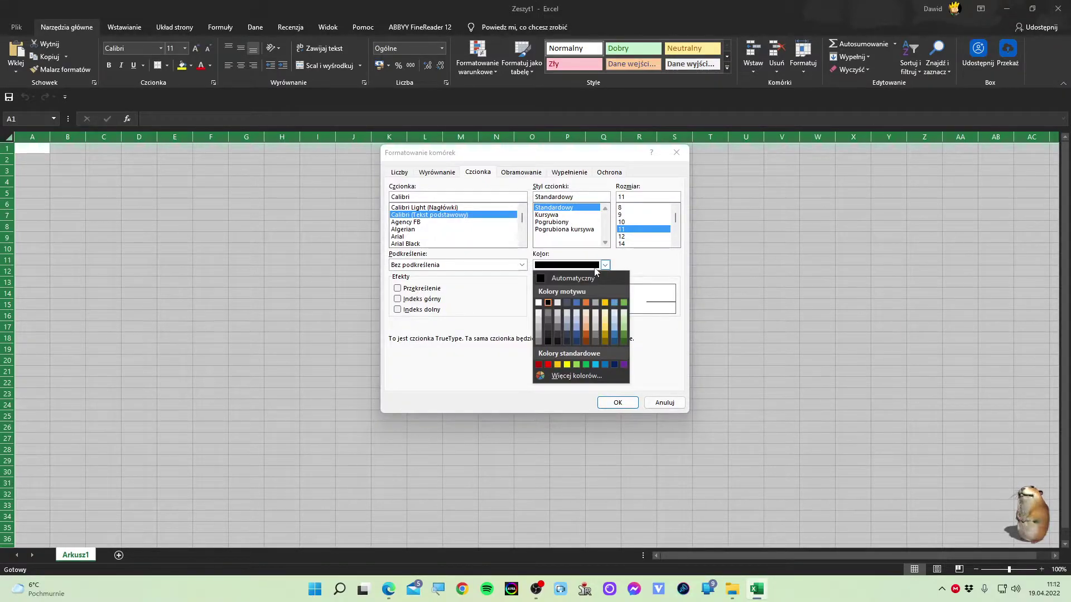
click(576, 279)
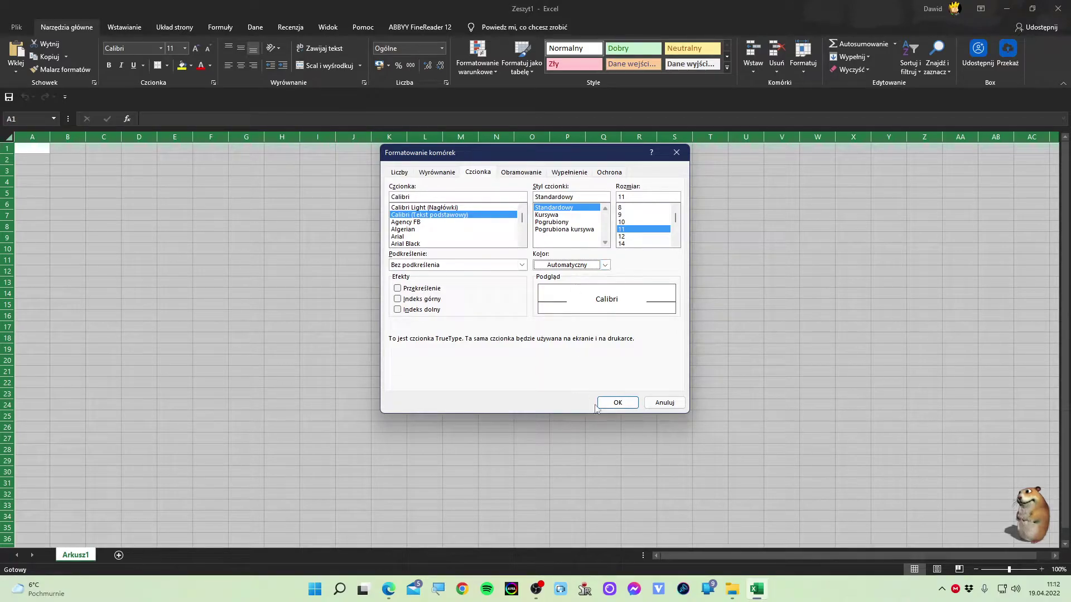
click(617, 402)
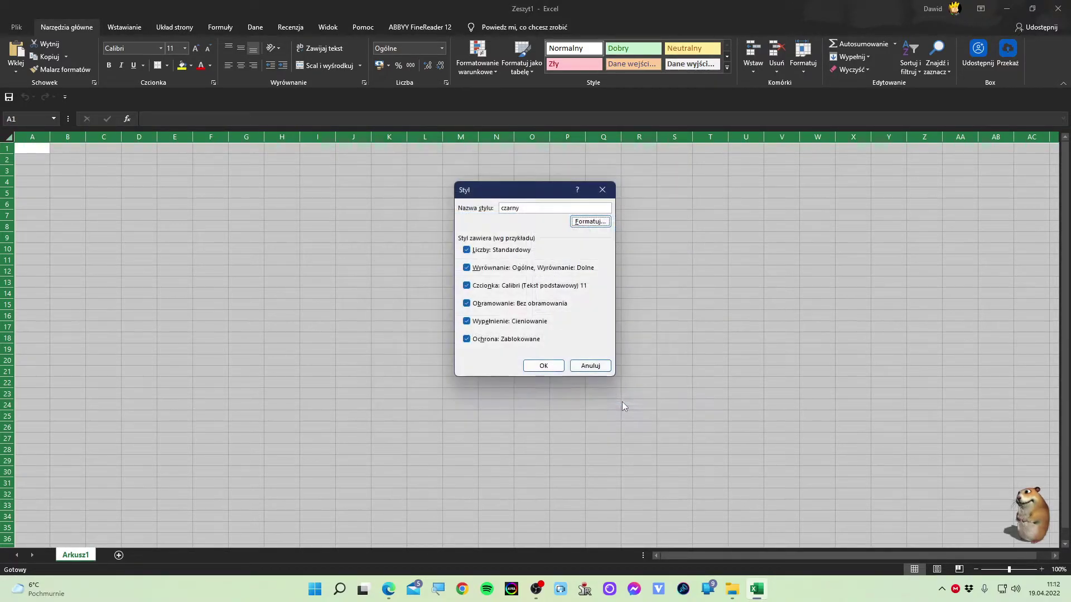
Step: Save the czarny style, apply it to the entire sheet, then select cell M7
click(541, 366)
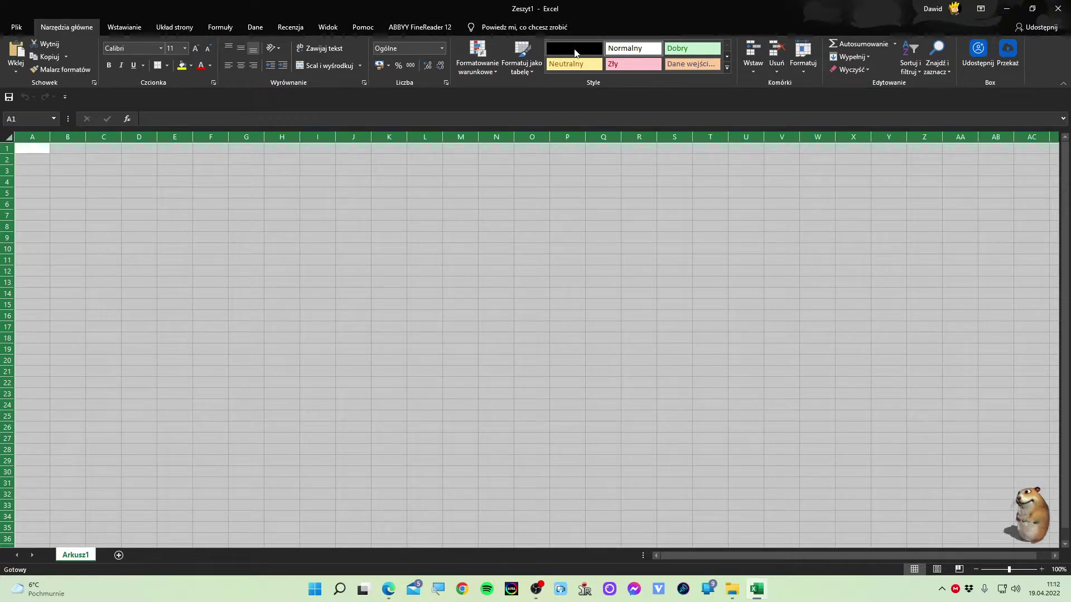
click(727, 67)
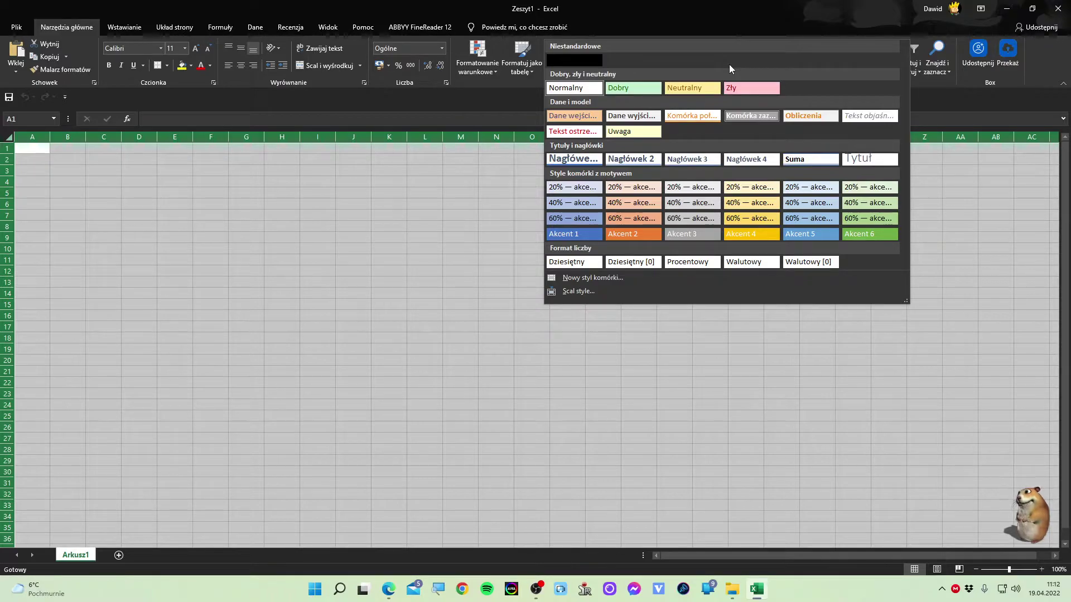
click(579, 64)
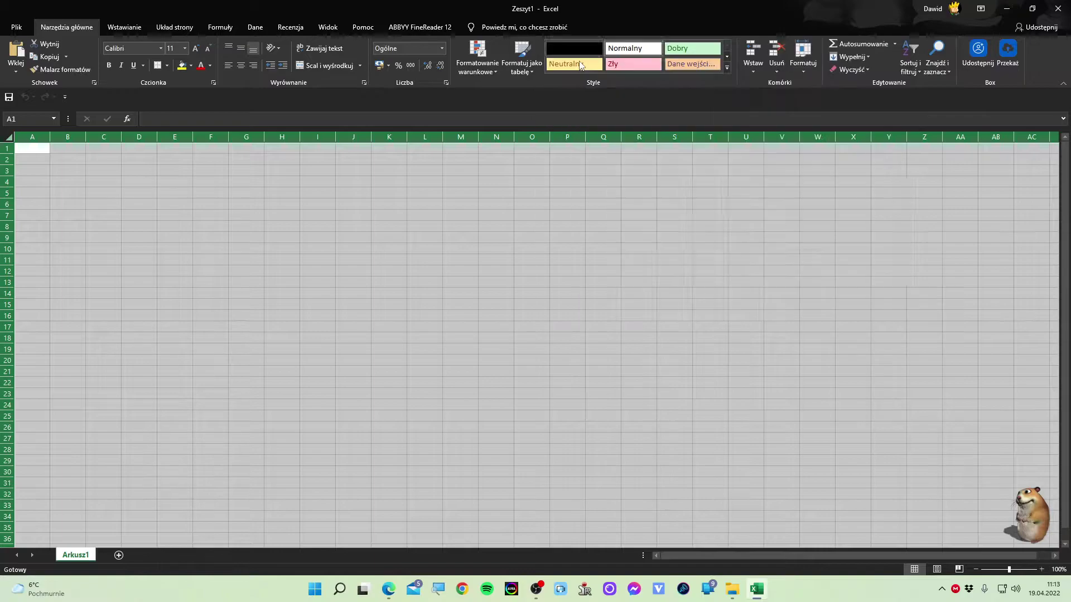
click(443, 219)
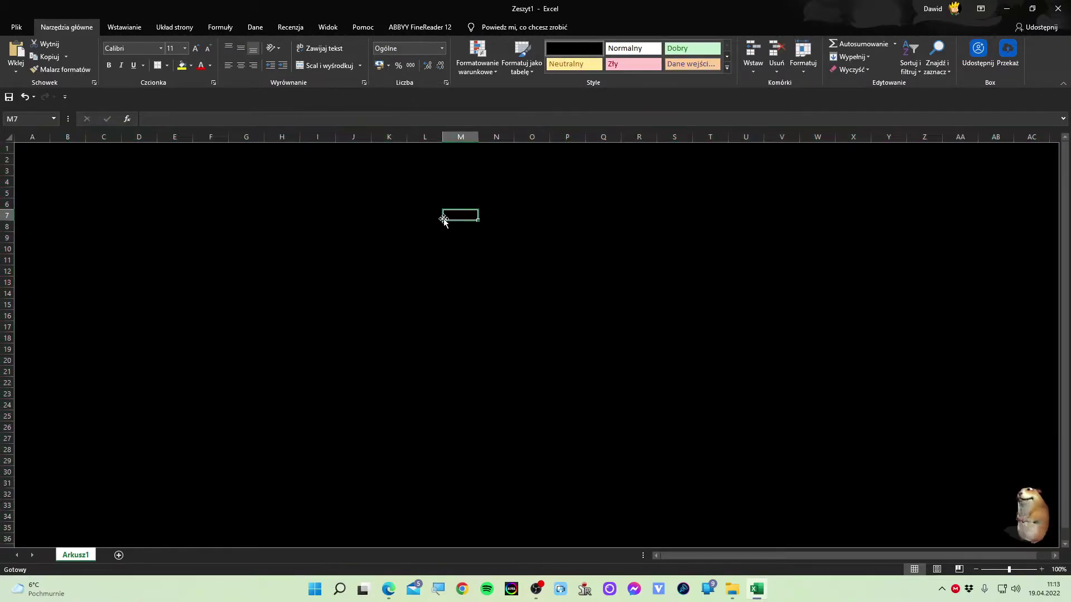
Step: In cell A1, start building the formula =C1+
click(42, 157)
click(40, 150)
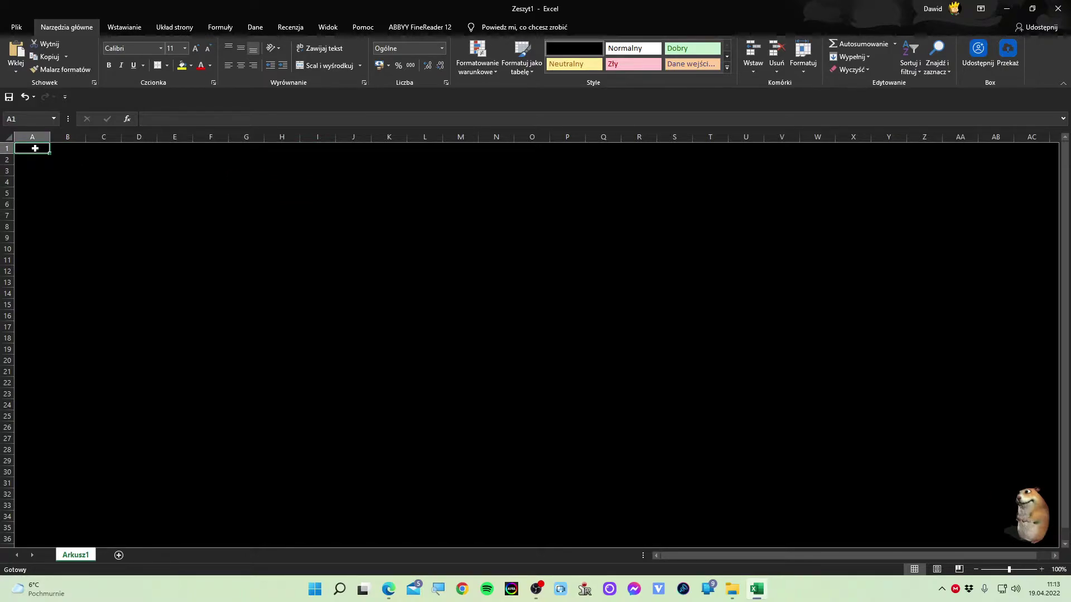
text(5)
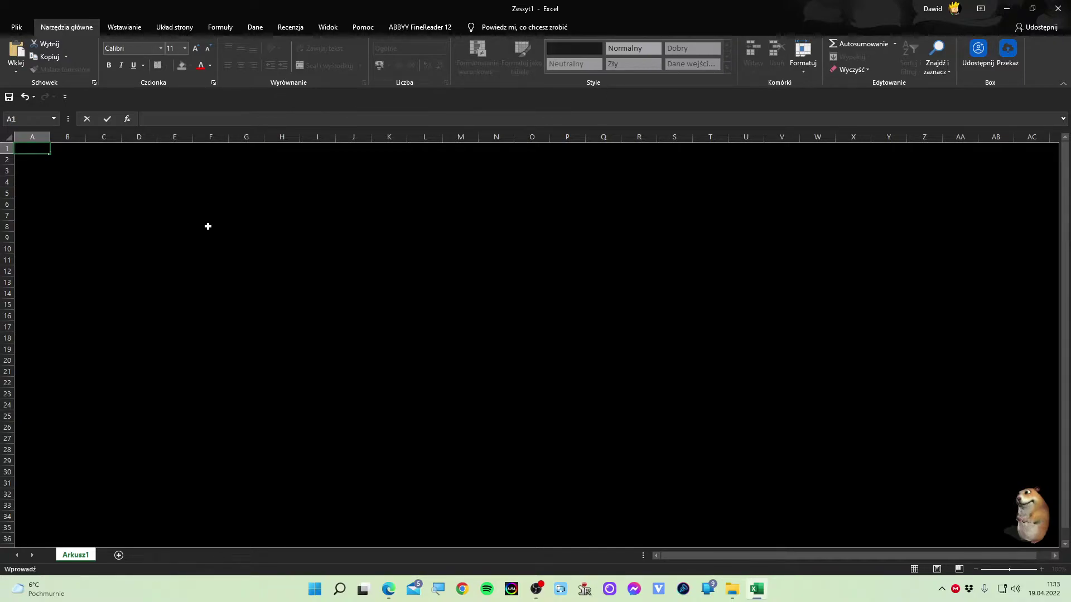
text(=)
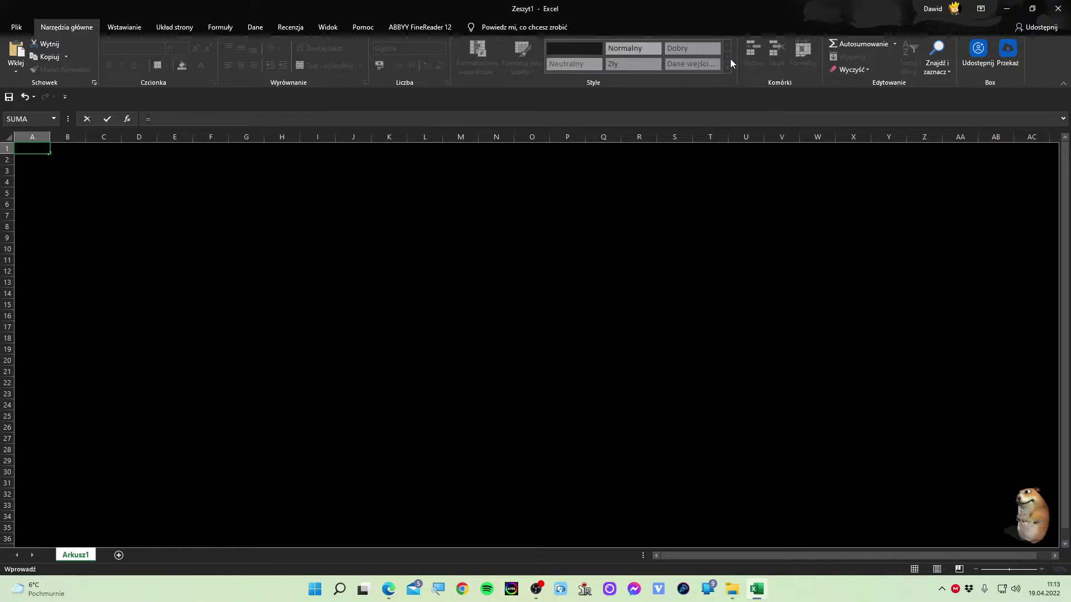
click(403, 236)
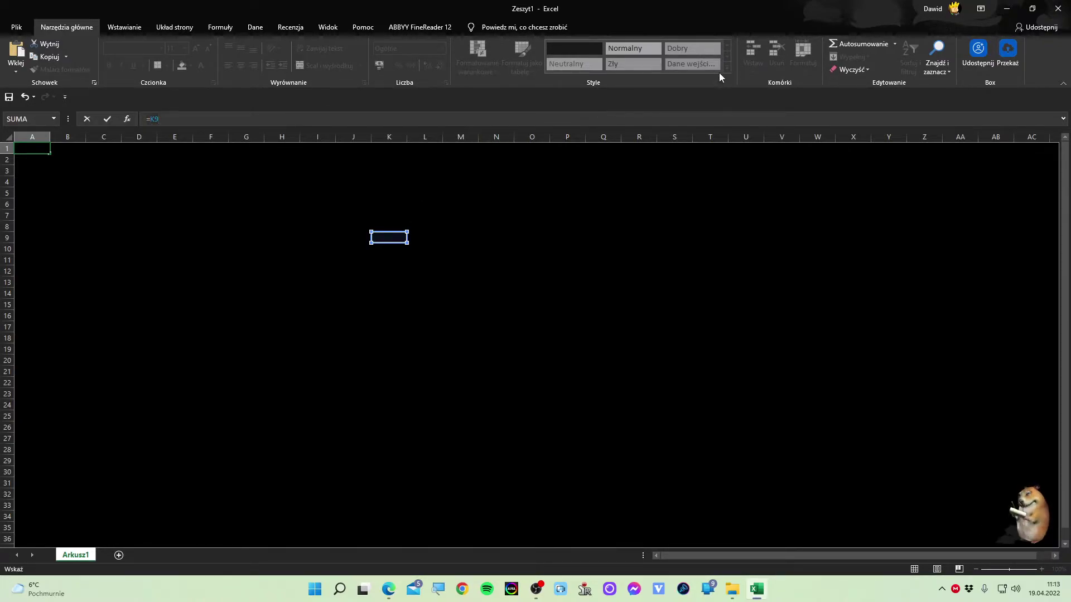
click(96, 150)
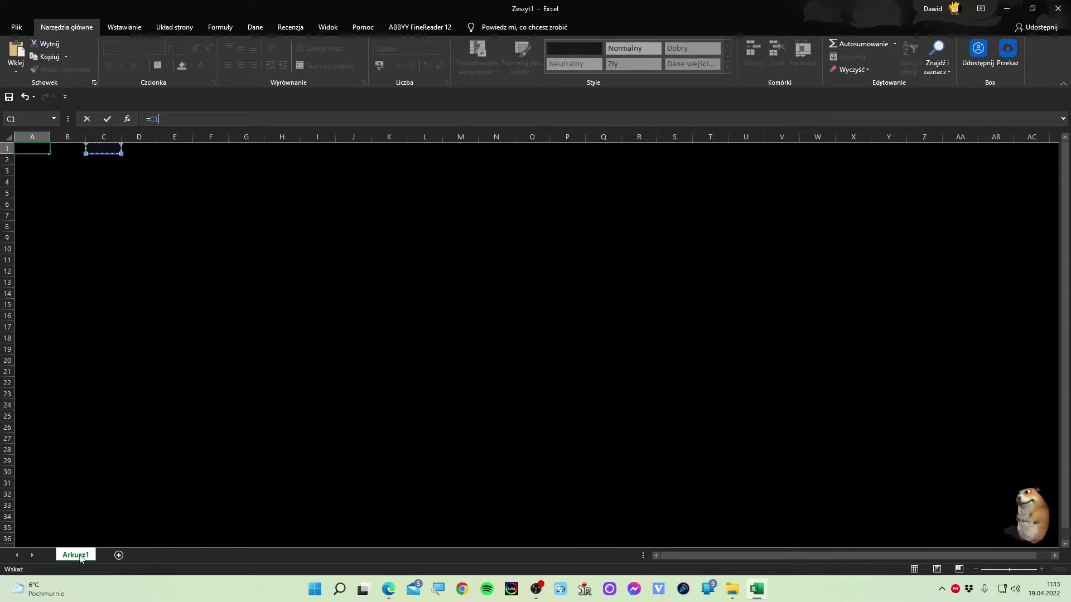
text(+)
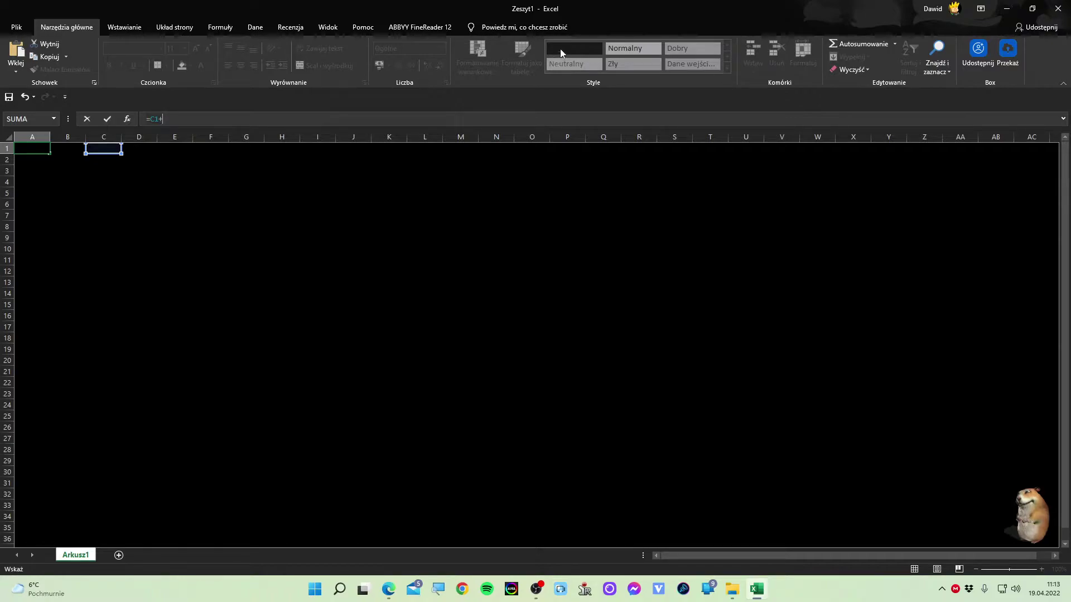
Step: Clear the unfinished =C1+ formula in A1, leaving only an equals sign
click(119, 24)
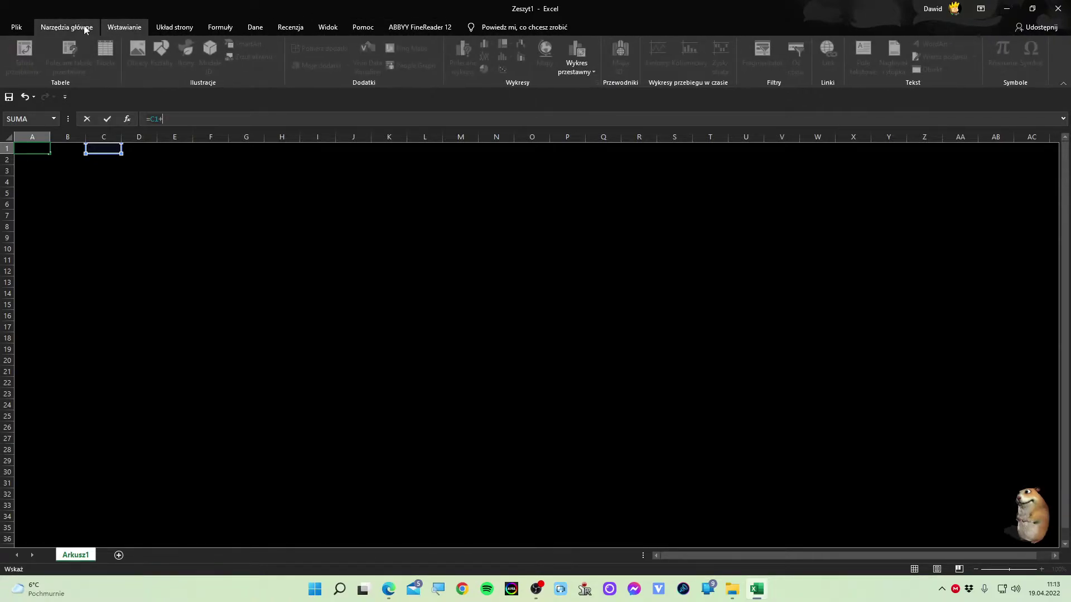
click(78, 28)
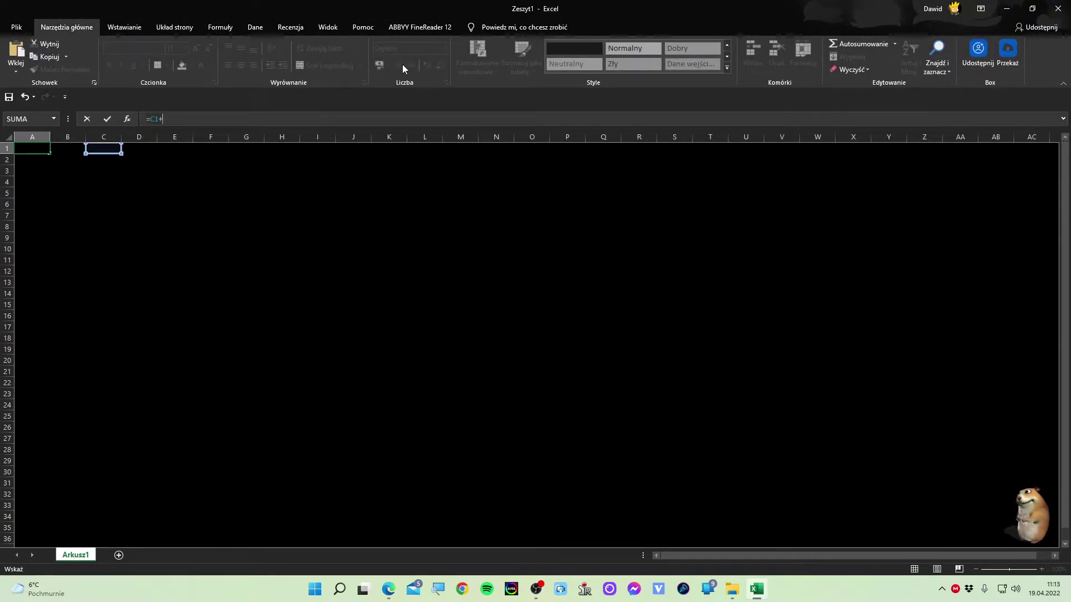
click(32, 148)
key(BackSpace)
key(BackSpace)
key(BackSpace)
key(BackSpace)
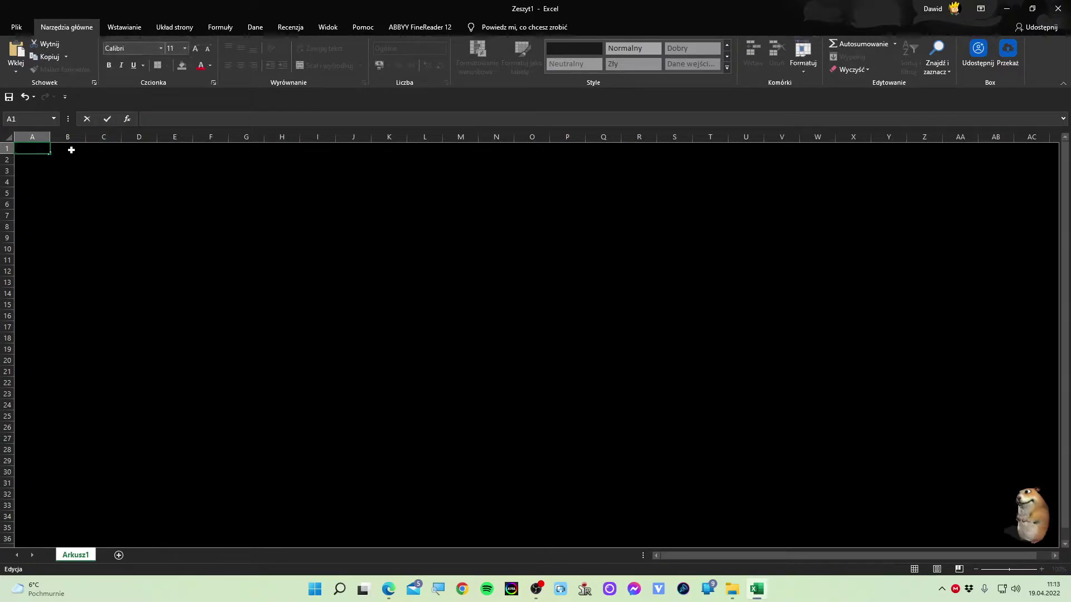
text(=)
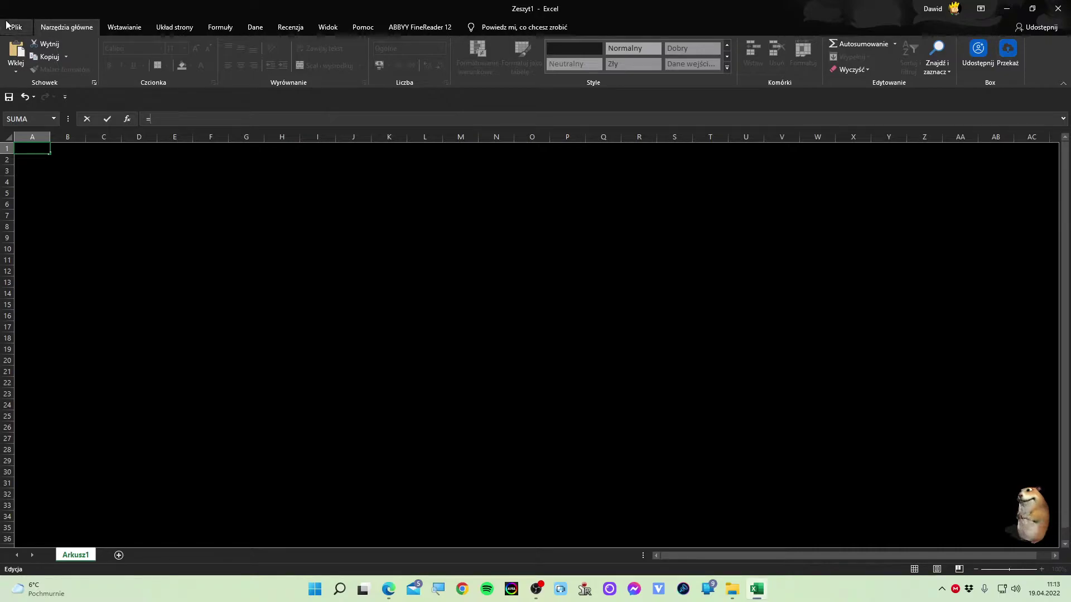
Step: Create another blank workbook, Zeszyt2, and select all its cells
click(13, 27)
click(26, 79)
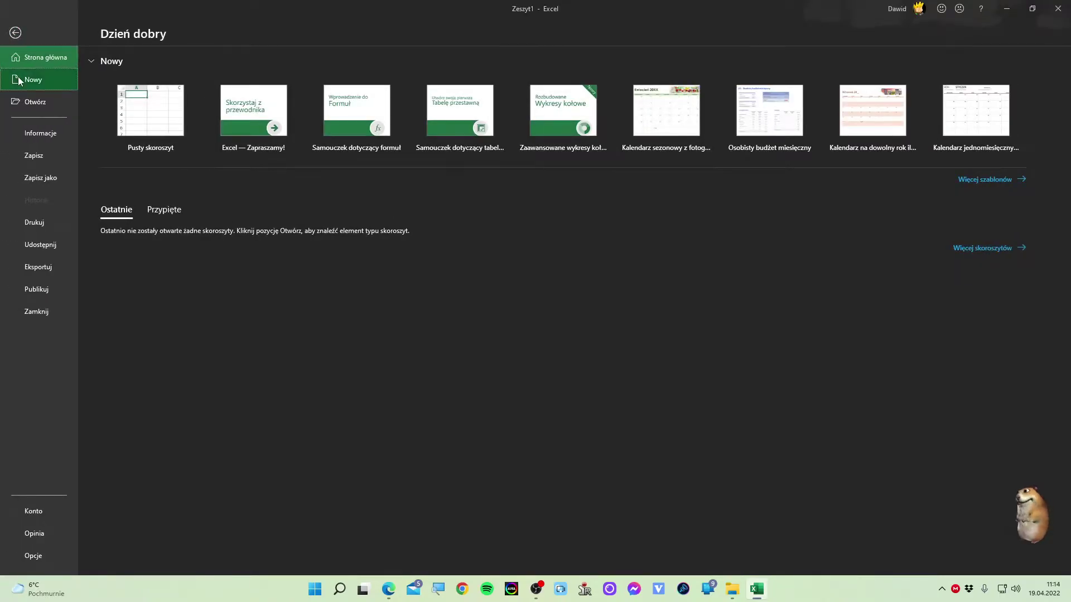
click(143, 112)
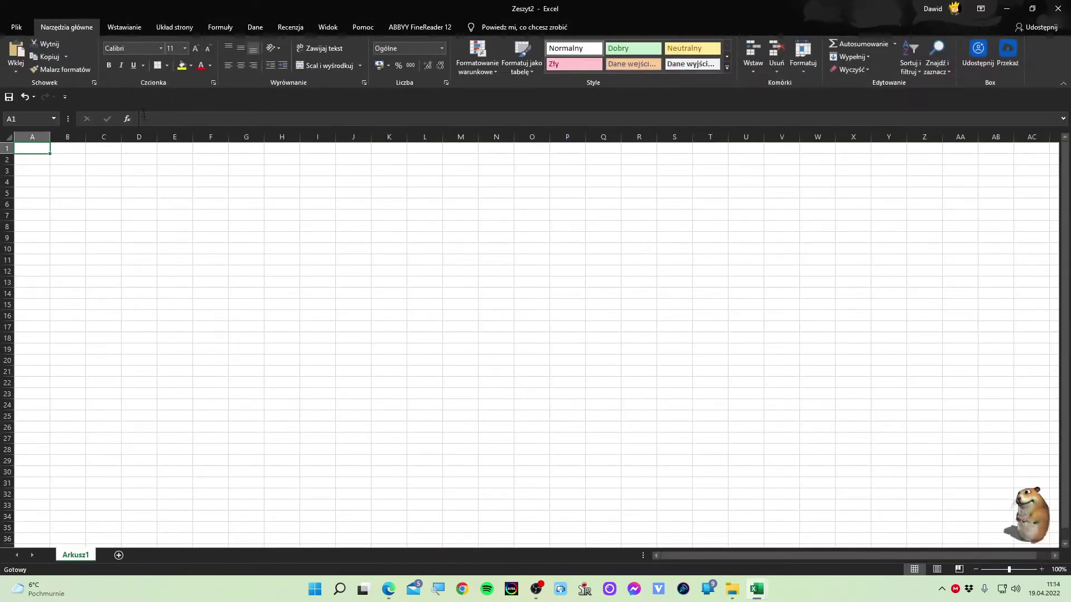
key(ctrl+a)
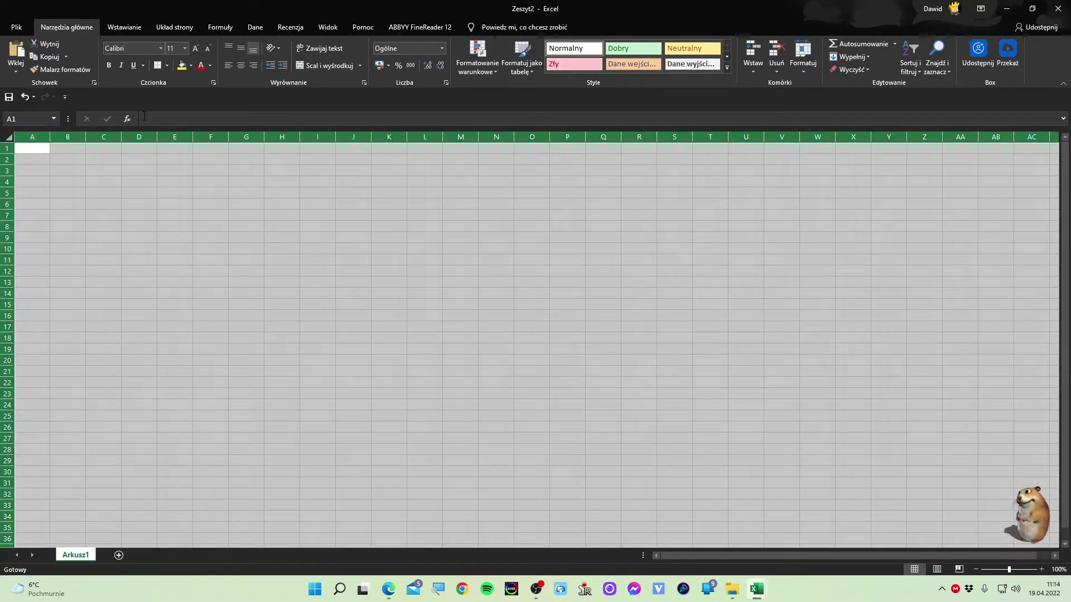
Step: Start a new cell style named 'czarny 2' without protection and bring up its formatting
click(727, 68)
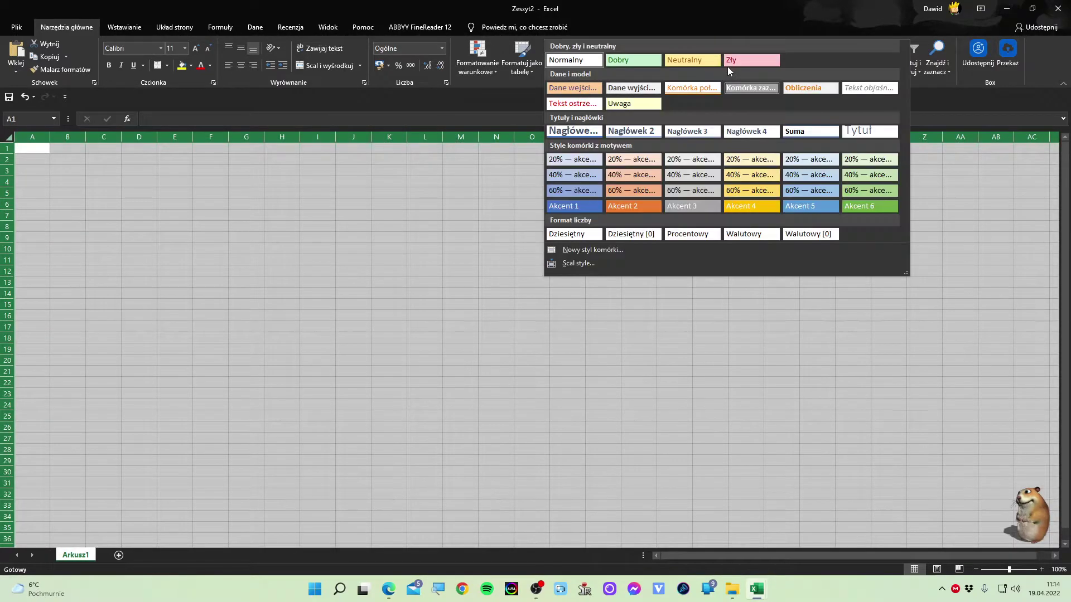
click(583, 253)
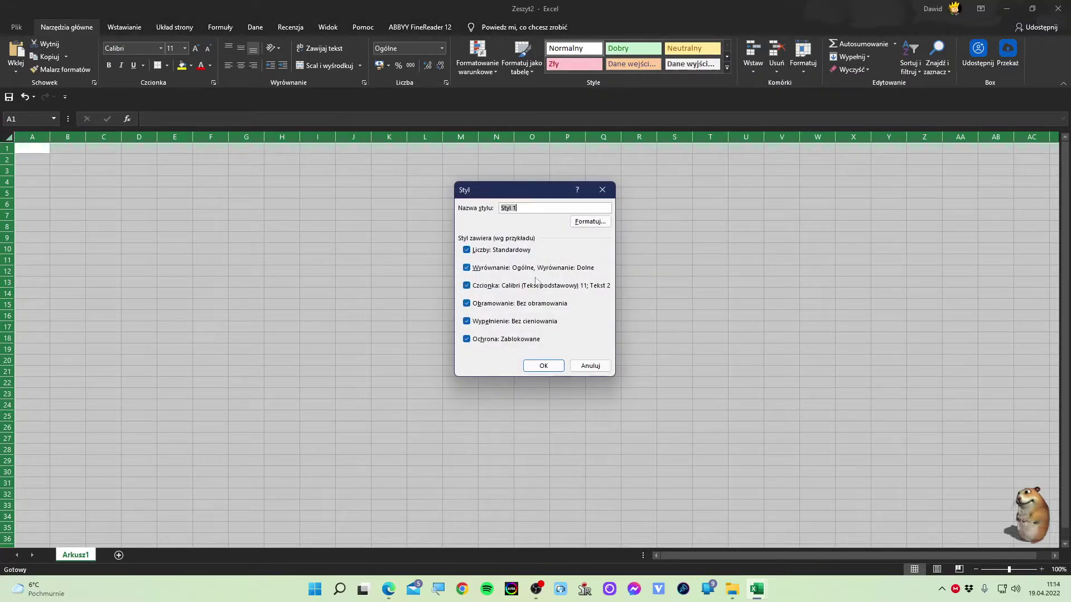
click(495, 341)
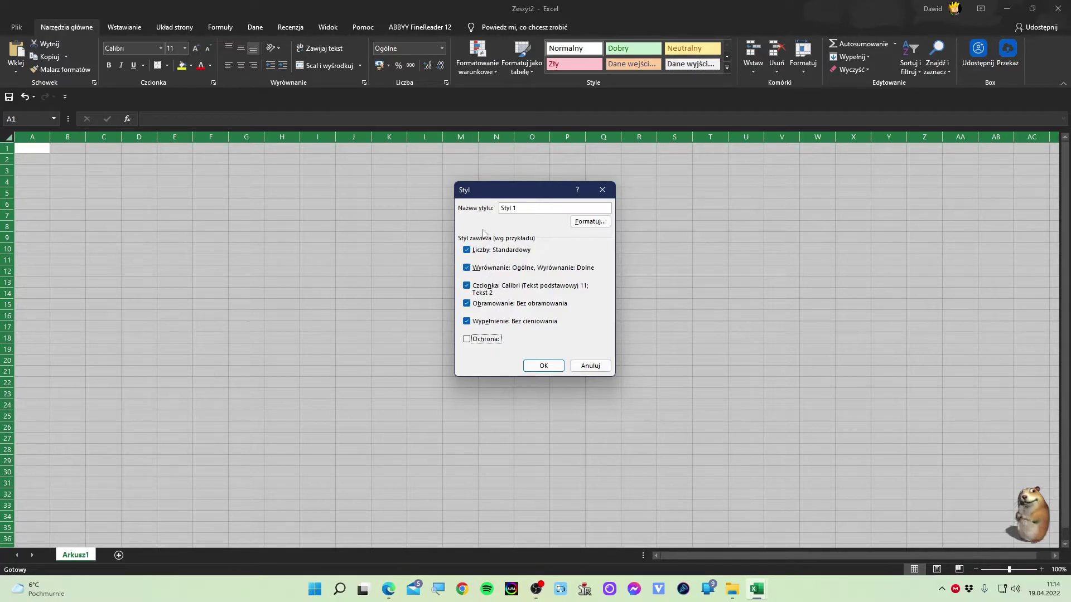
key(alt+s)
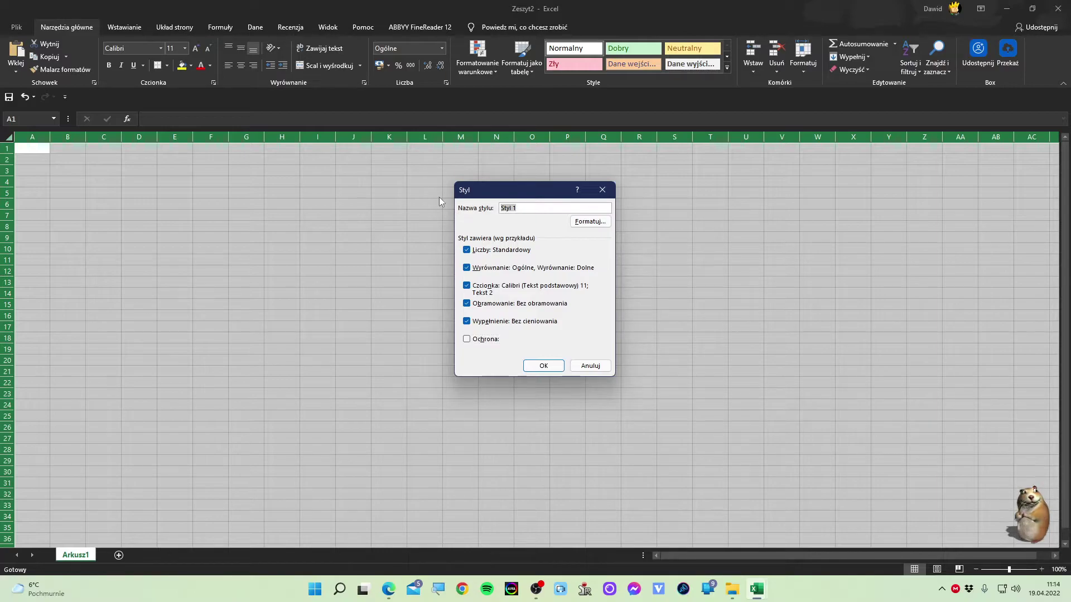
text(czarn)
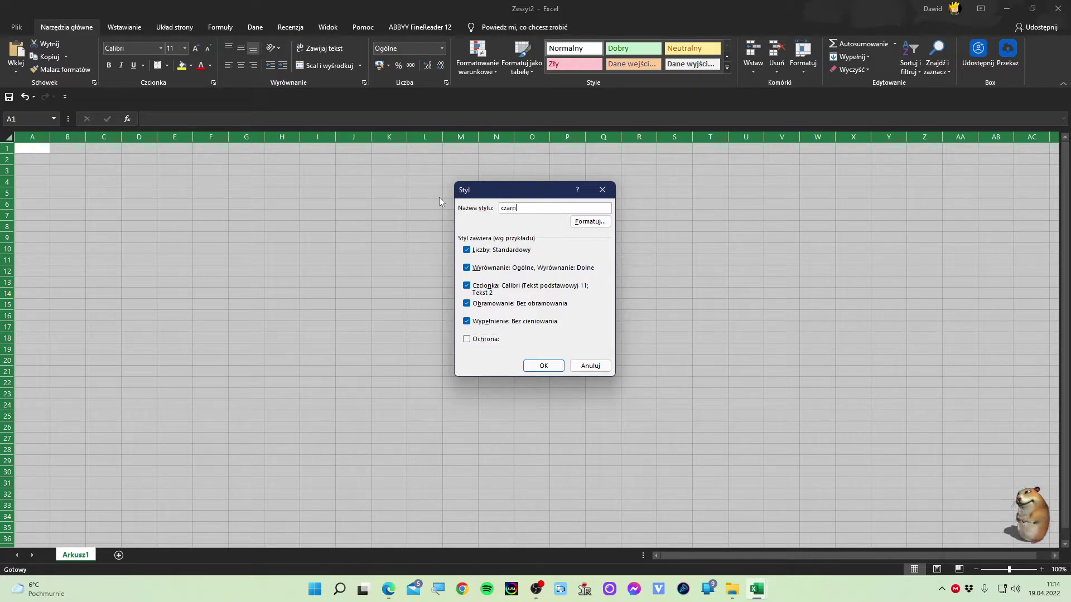
text(y 2)
click(591, 223)
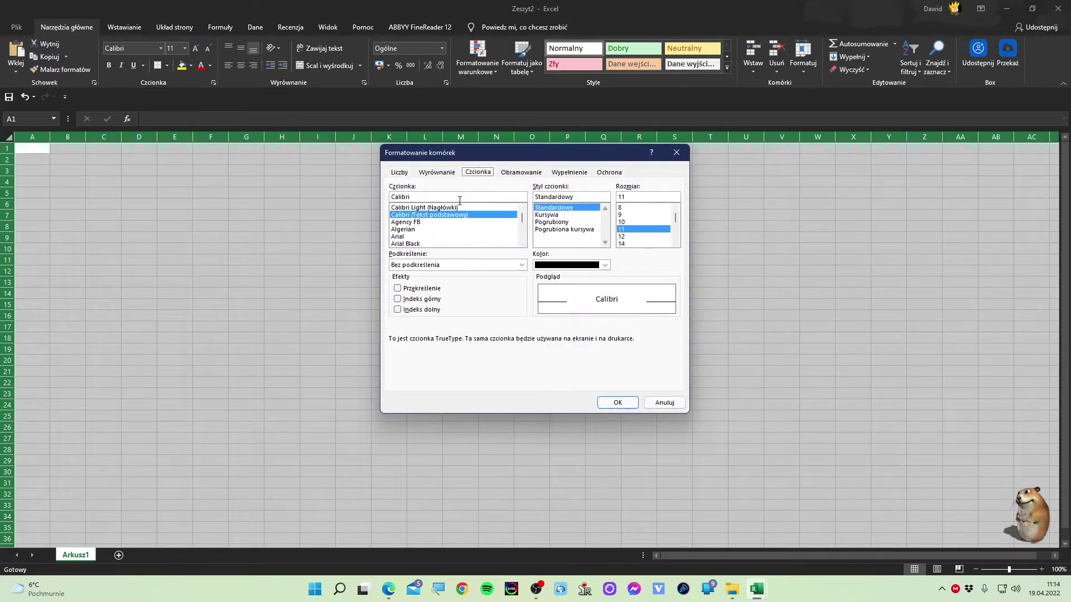
Step: Set the style's font colour to Automatic and its border colour to white
click(592, 268)
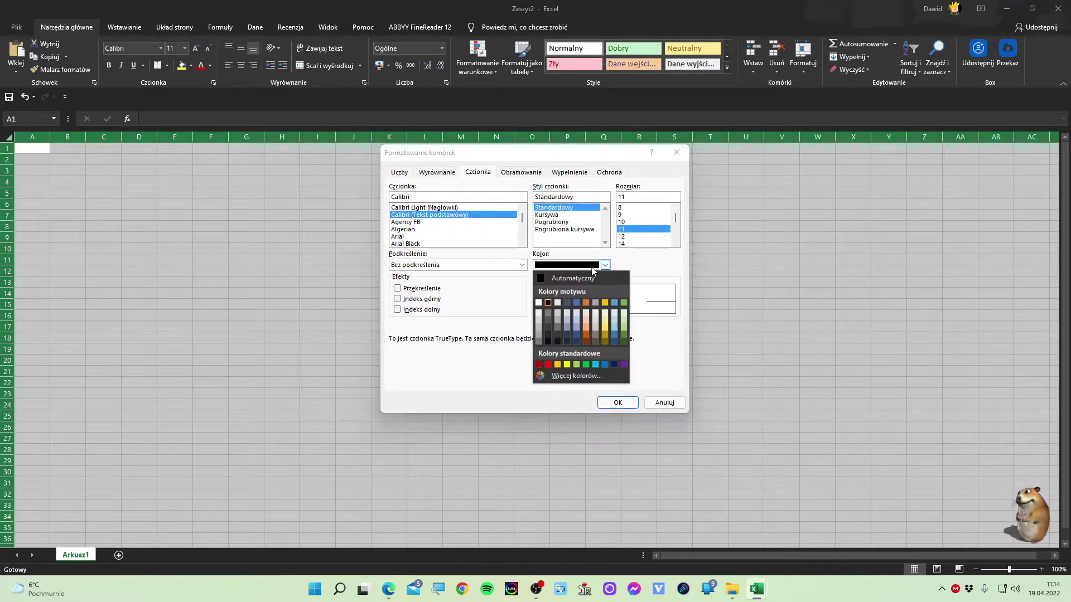
click(586, 276)
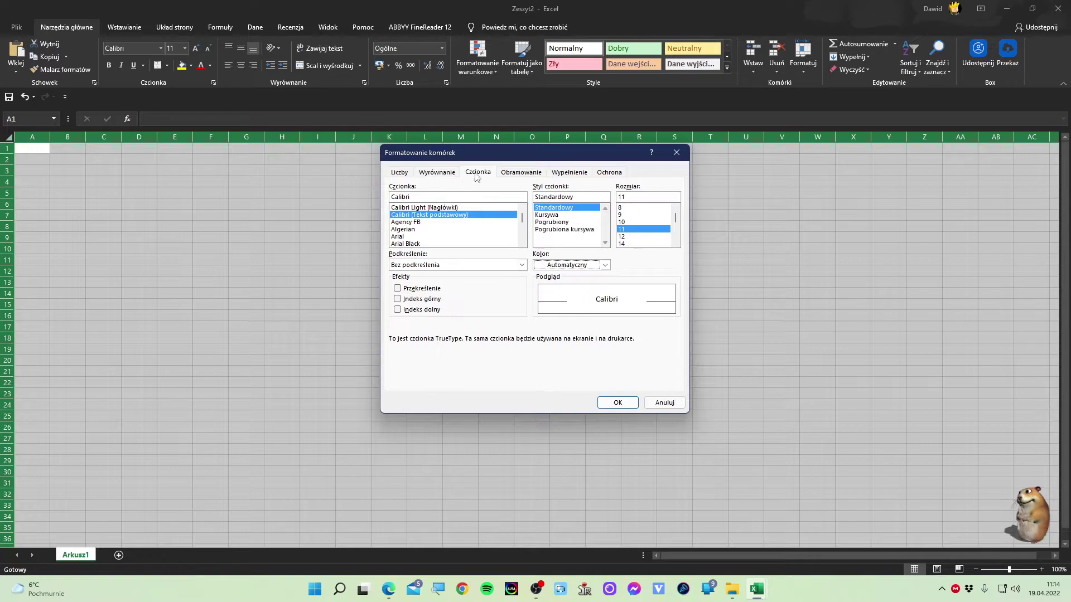
click(510, 174)
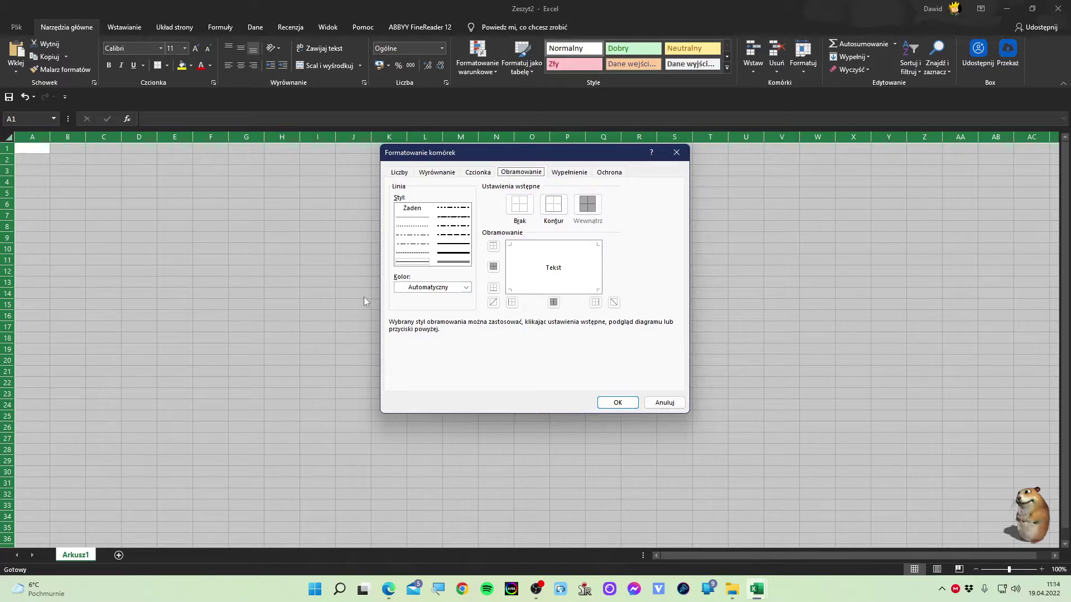
click(467, 287)
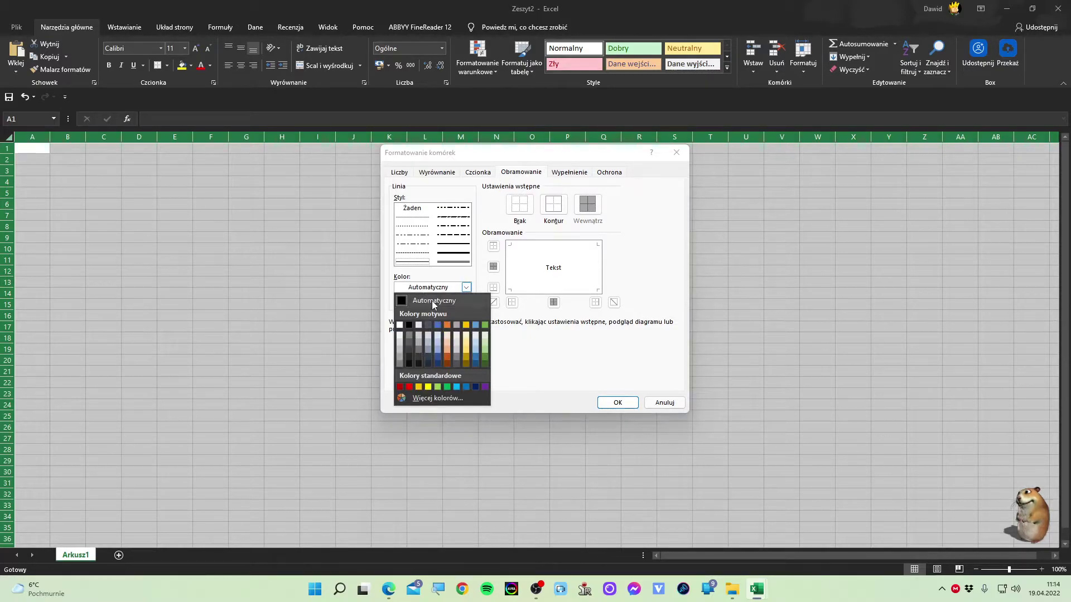
click(434, 303)
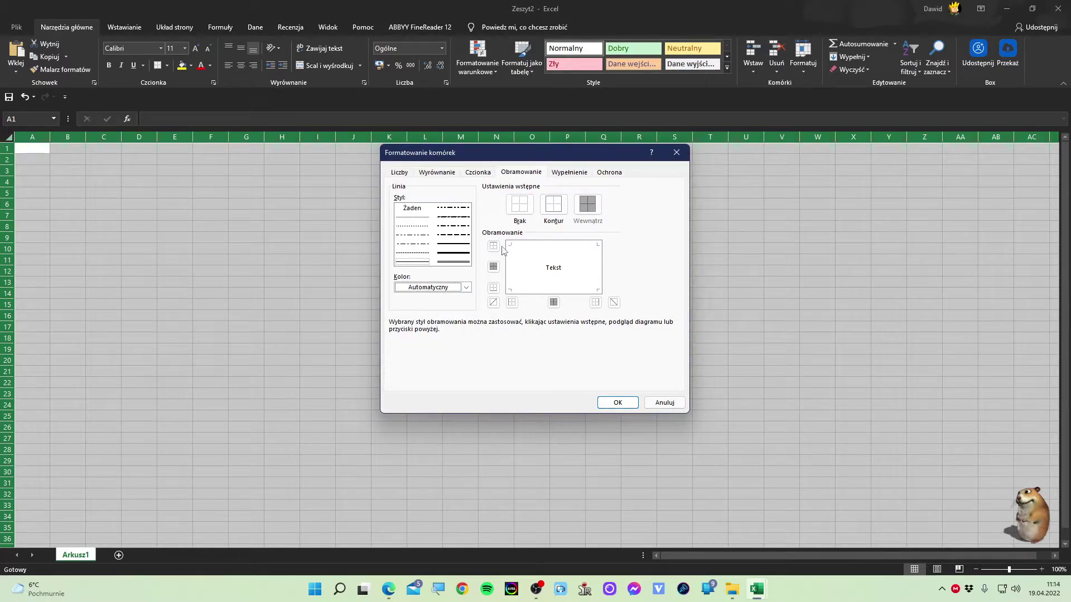
click(466, 287)
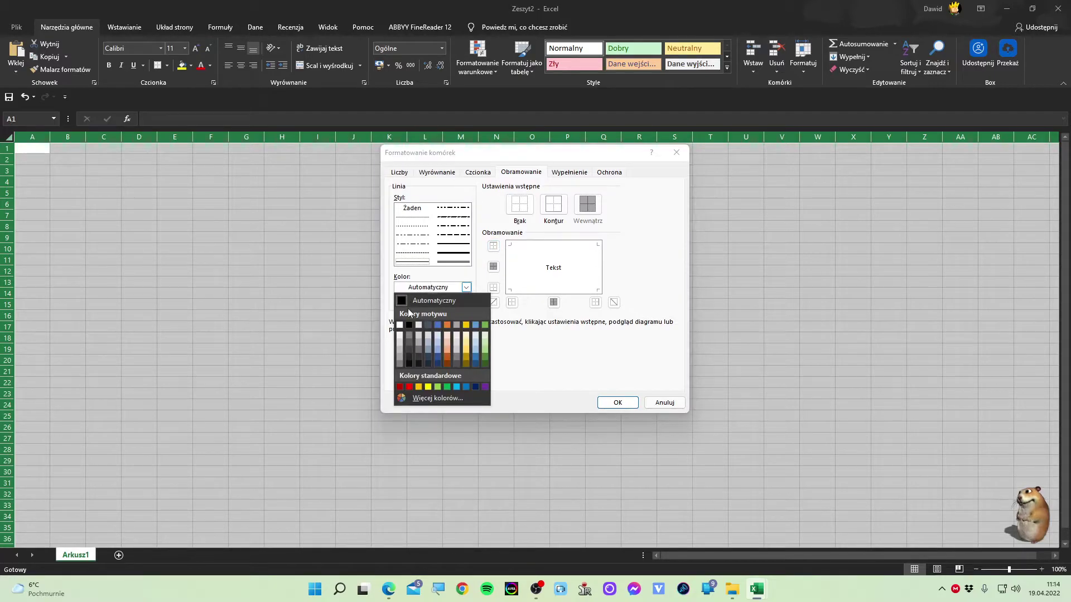
click(399, 325)
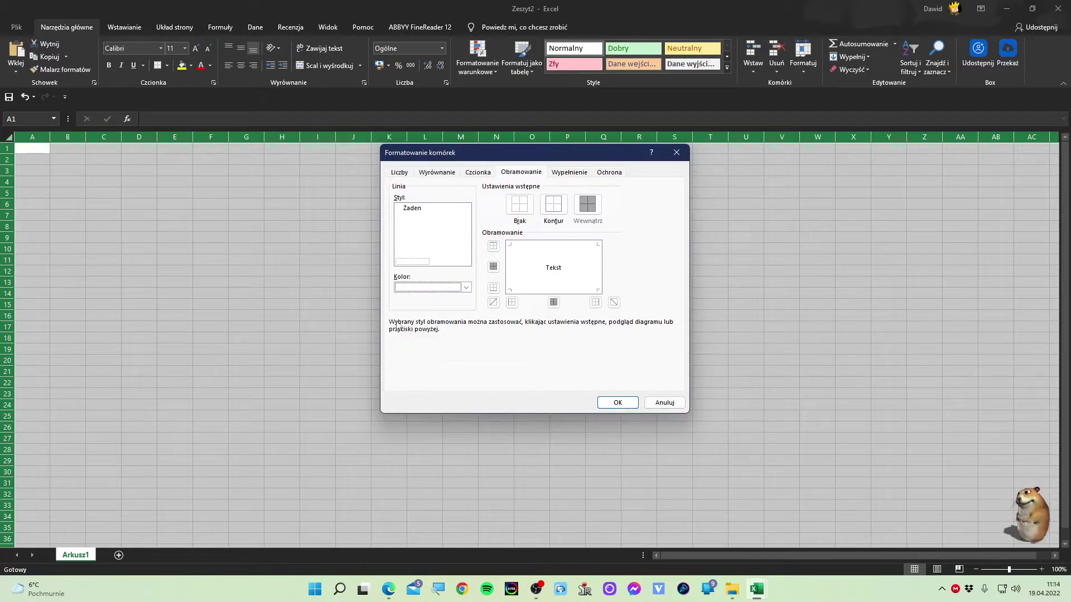
Step: Unlock cells in the style, give it a black fill, and confirm the formatting
click(609, 172)
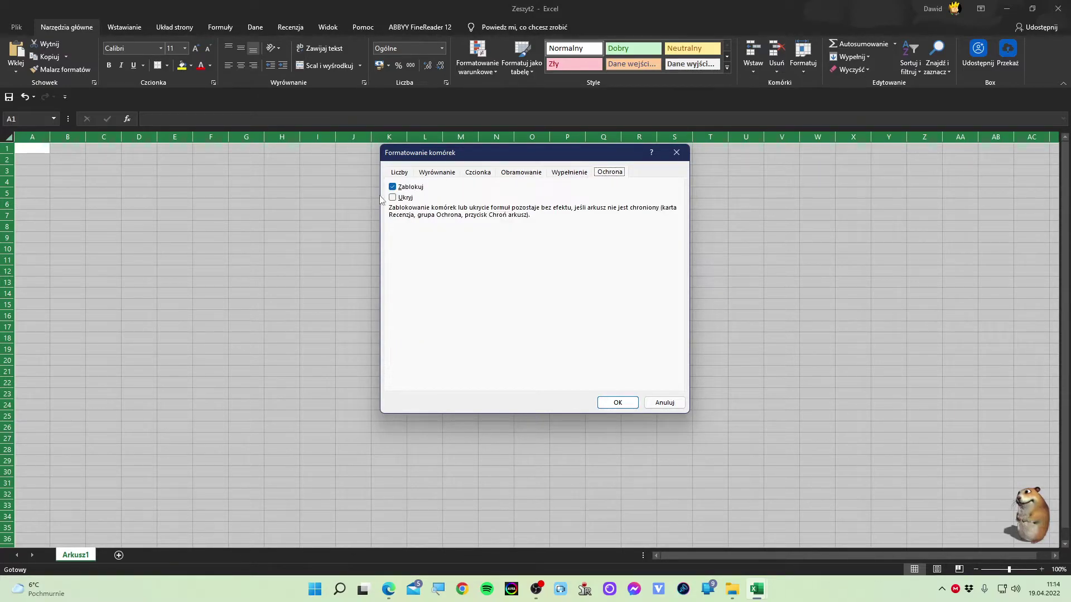
click(415, 188)
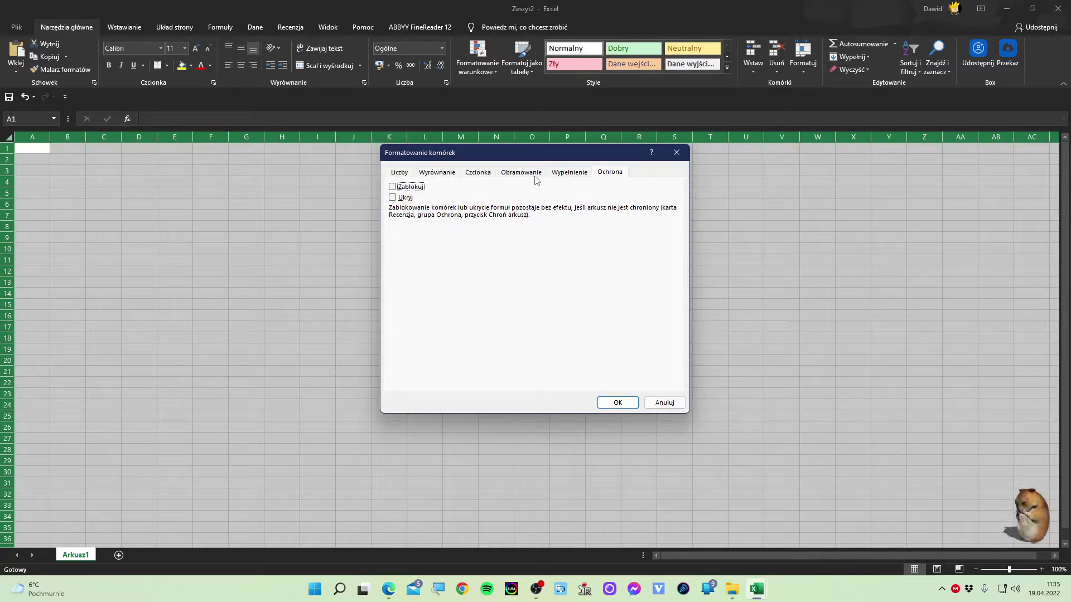
click(558, 178)
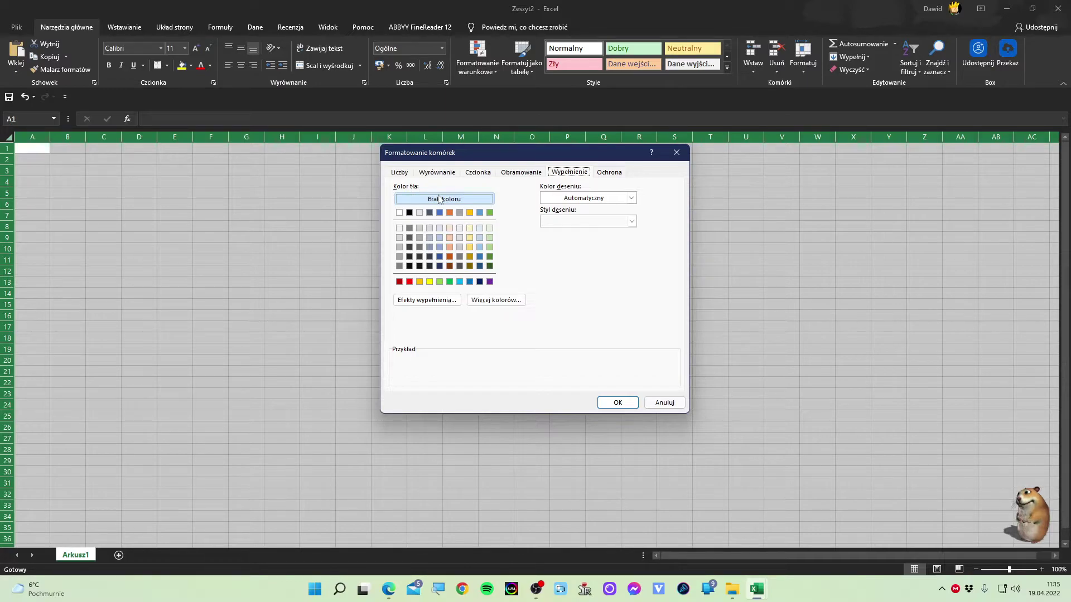
click(410, 213)
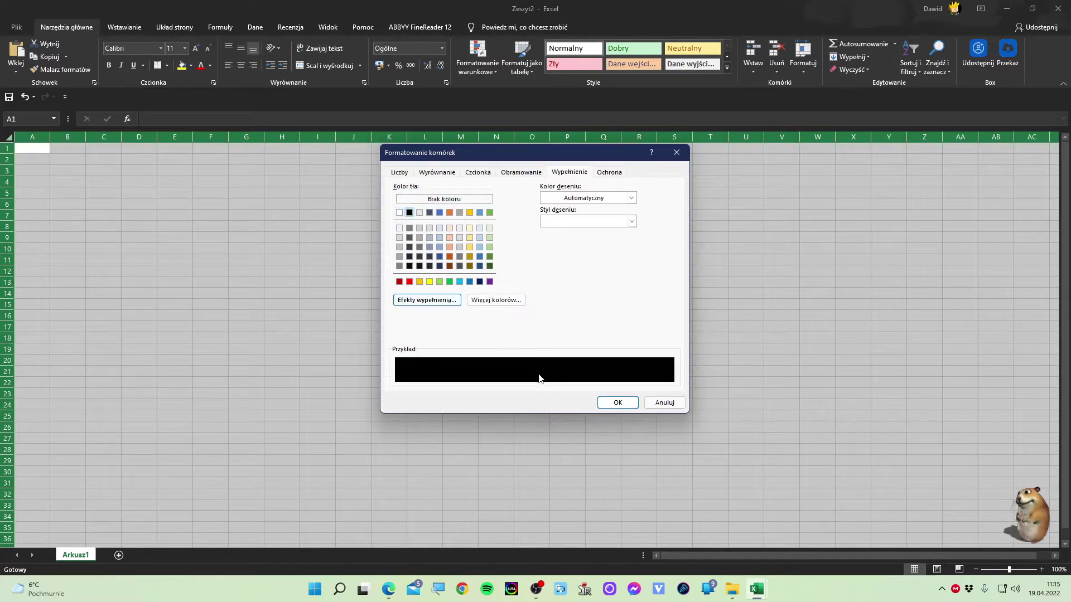
click(612, 406)
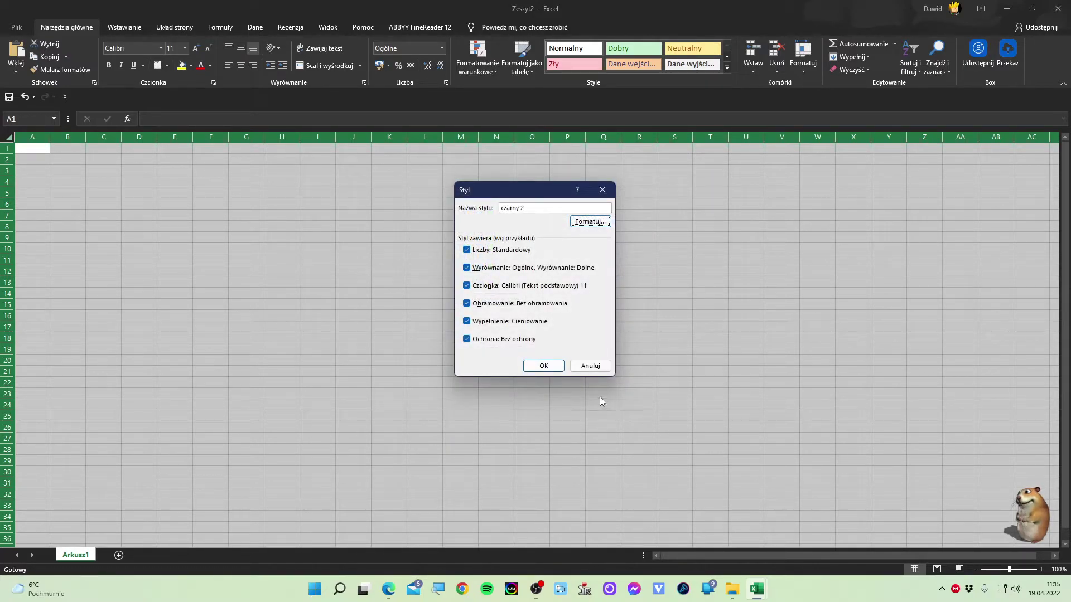
Step: Save the czarny 2 style and apply it to Zeszyt2's whole sheet, turning it black
click(544, 367)
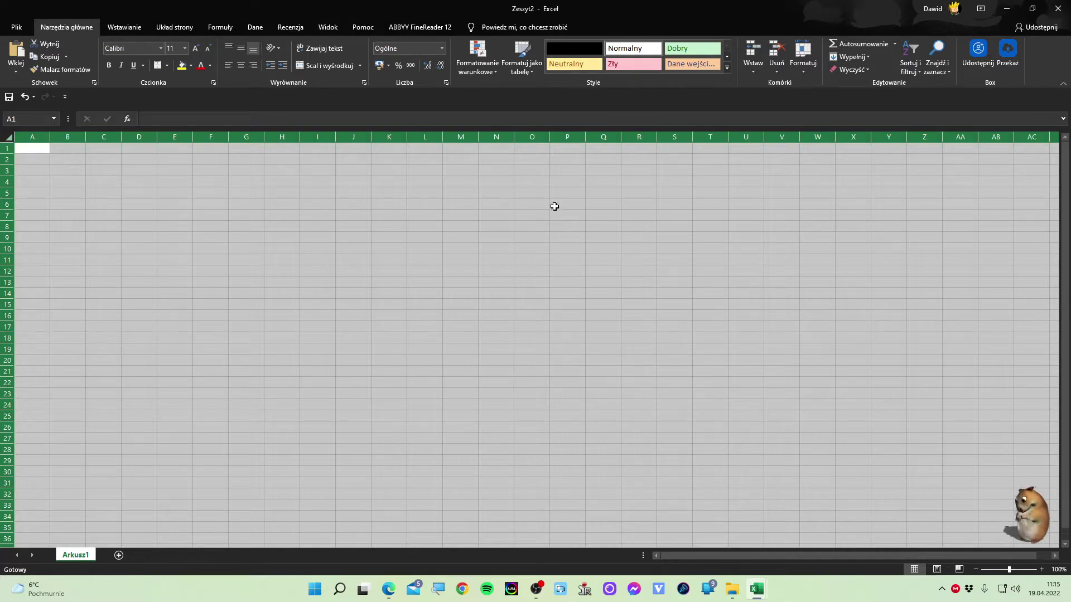
click(726, 68)
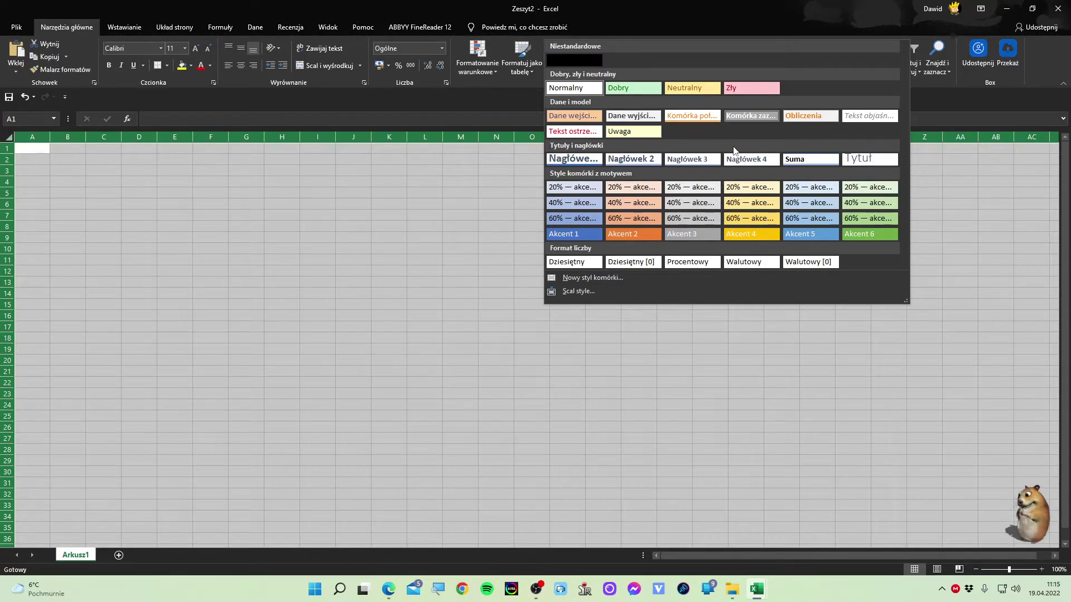
click(592, 60)
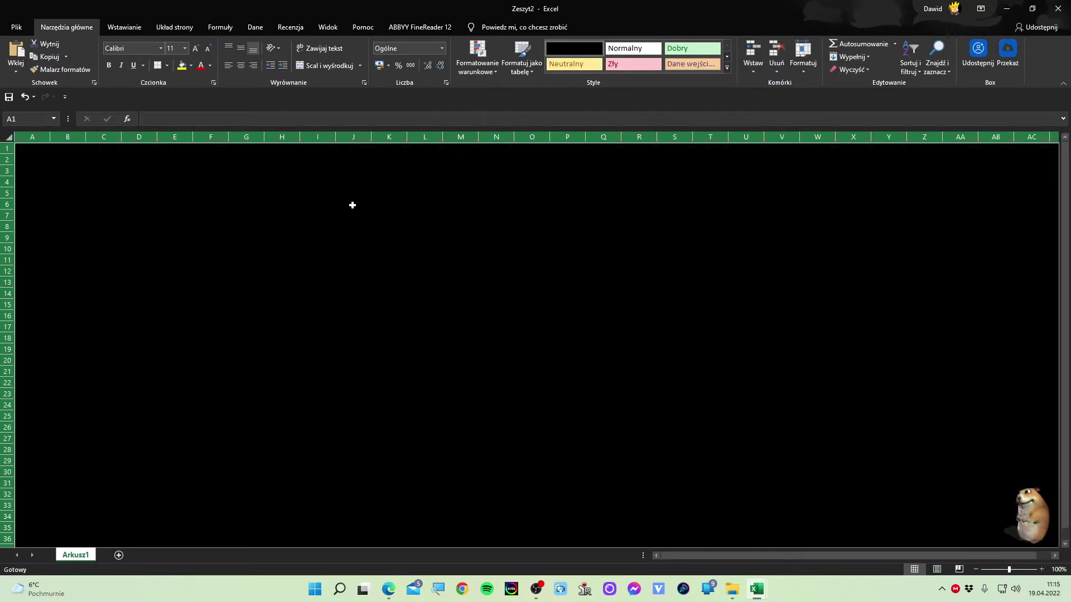
Step: Enter an equals sign in cell A1, then leave cell editing
click(25, 149)
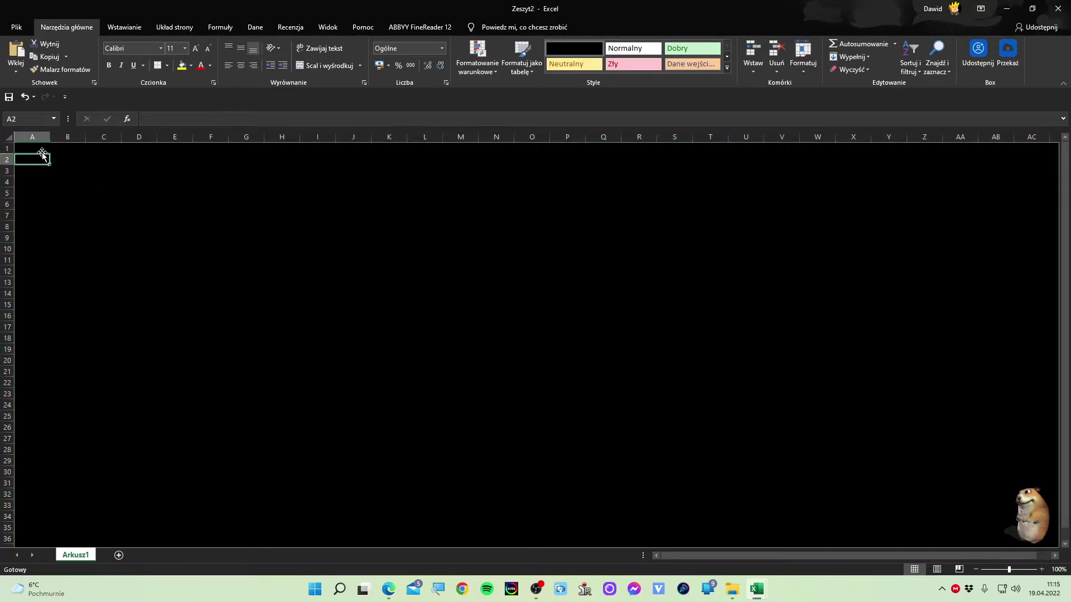
text(555)
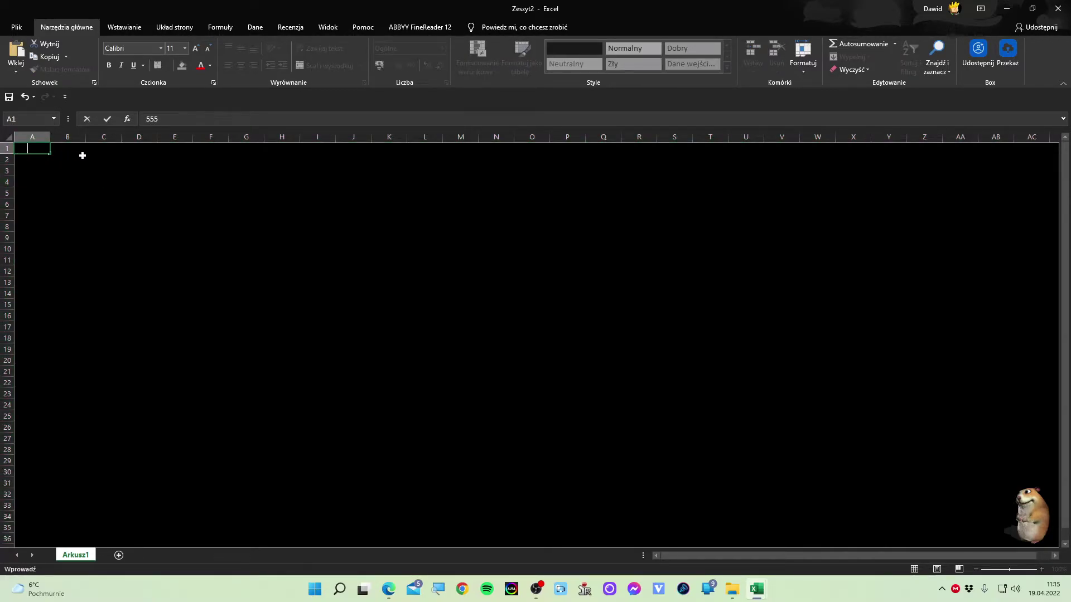
key(BackSpace)
text(=)
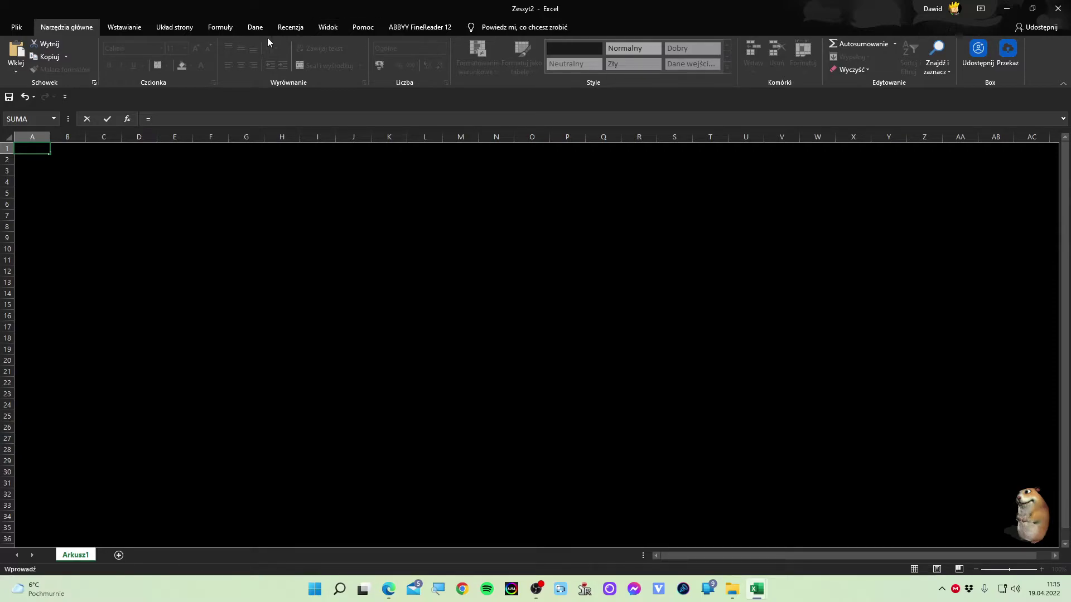
click(128, 27)
click(80, 22)
key(Escape)
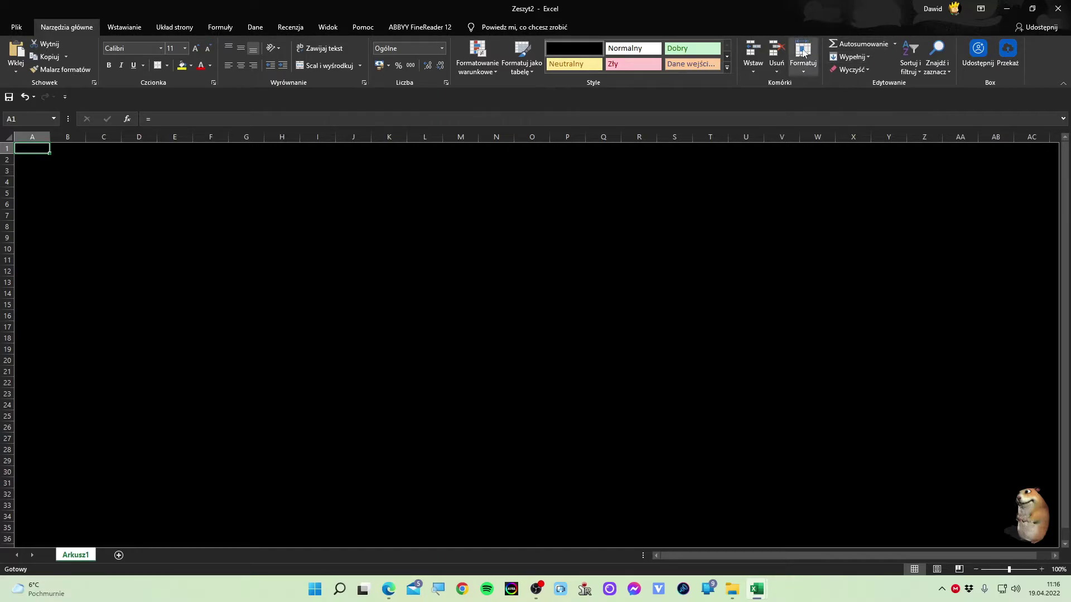
Step: Reapply the Normalny cell style to the whole sheet, removing the black fill
click(727, 69)
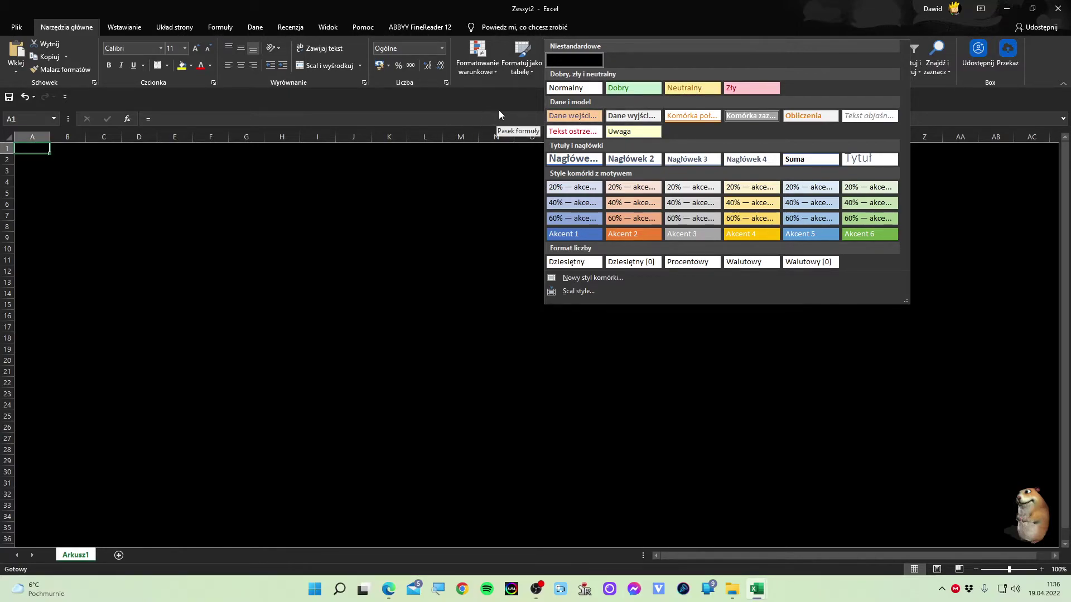
click(568, 91)
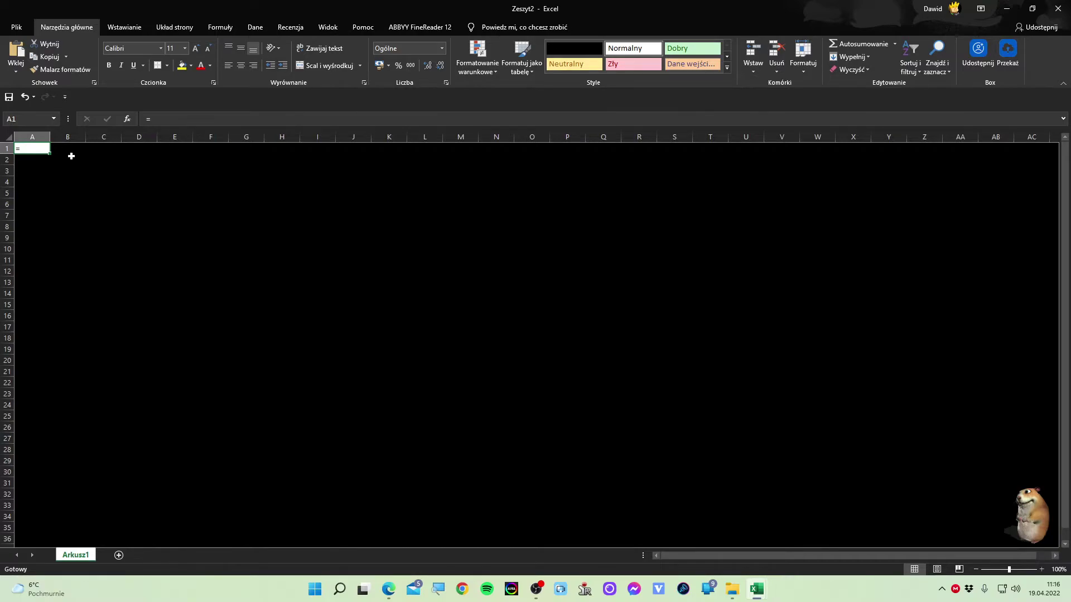
key(ctrl+a)
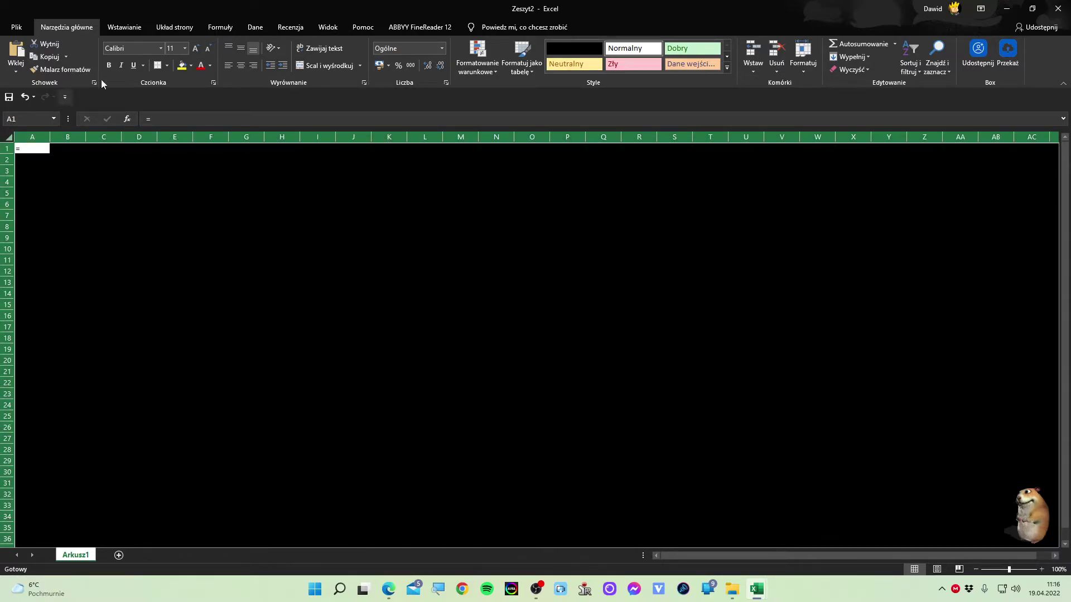
click(726, 67)
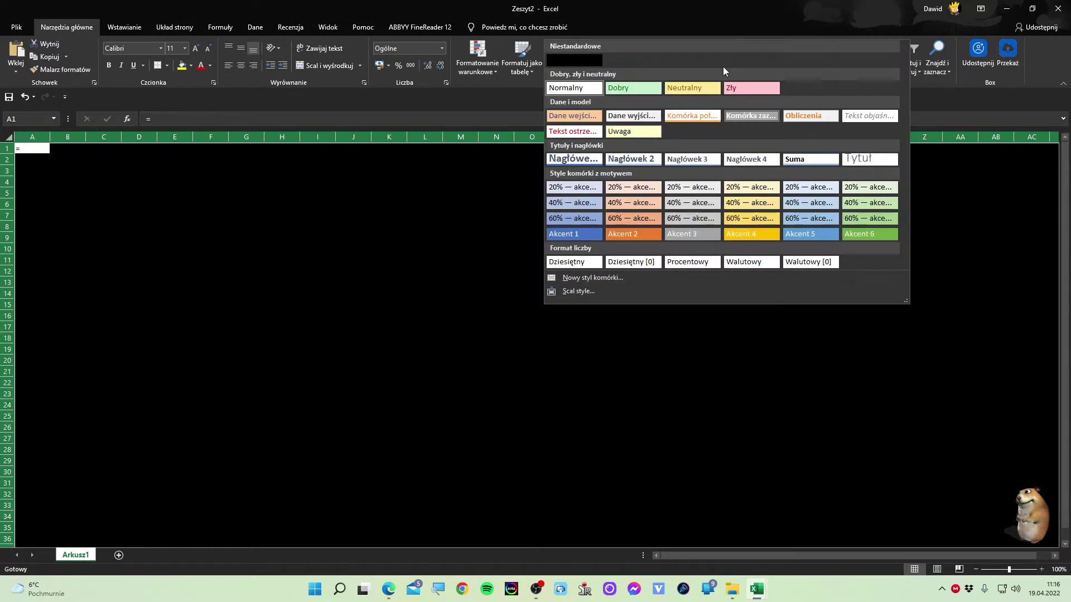
click(569, 89)
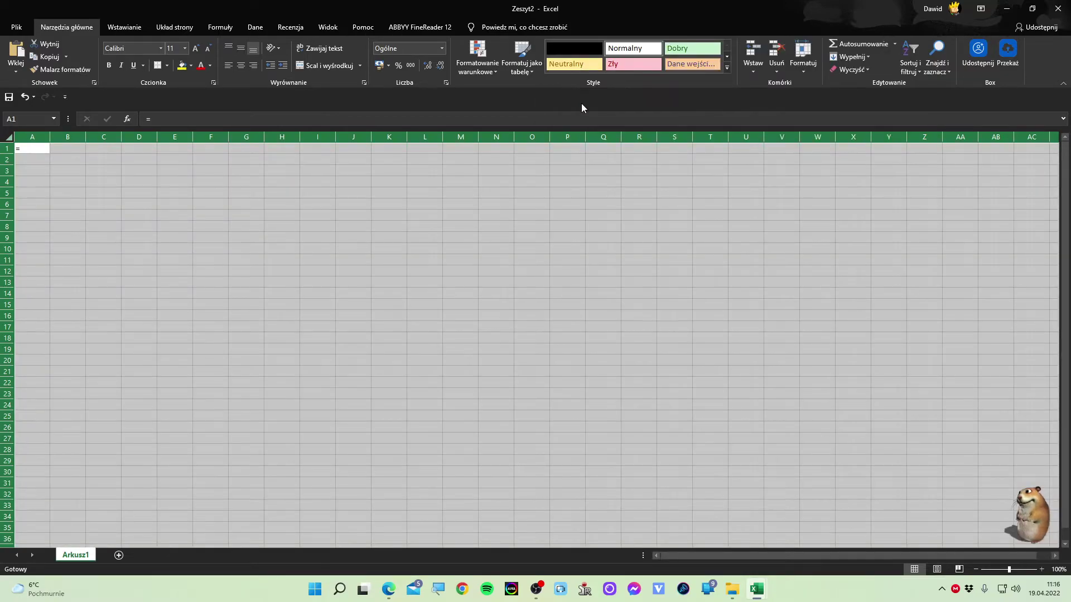
Step: Select cell A1 and clear it for a new entry
click(496, 205)
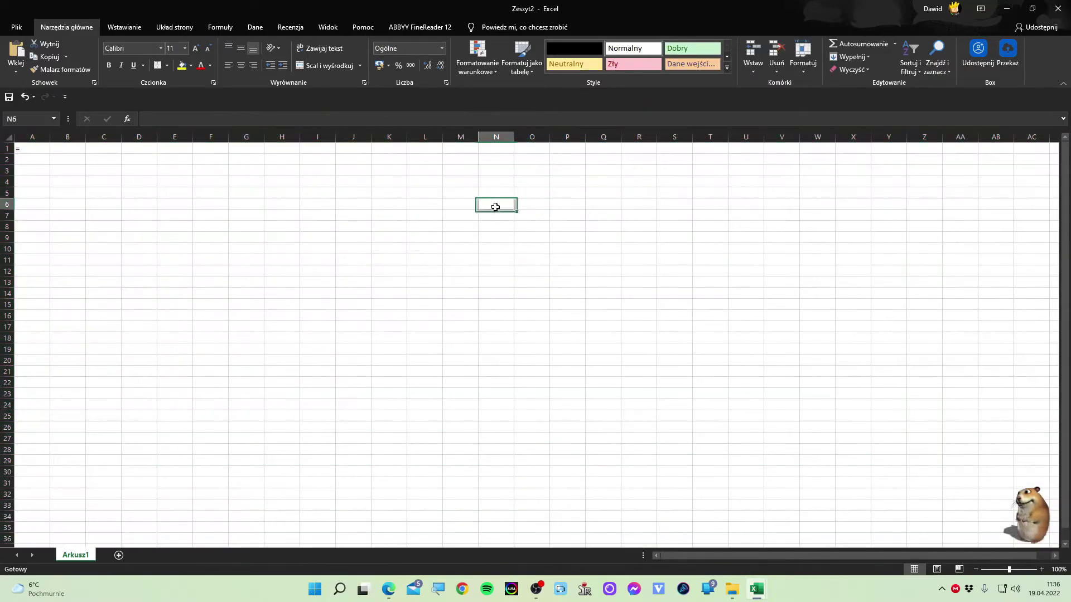
click(36, 148)
key(BackSpace)
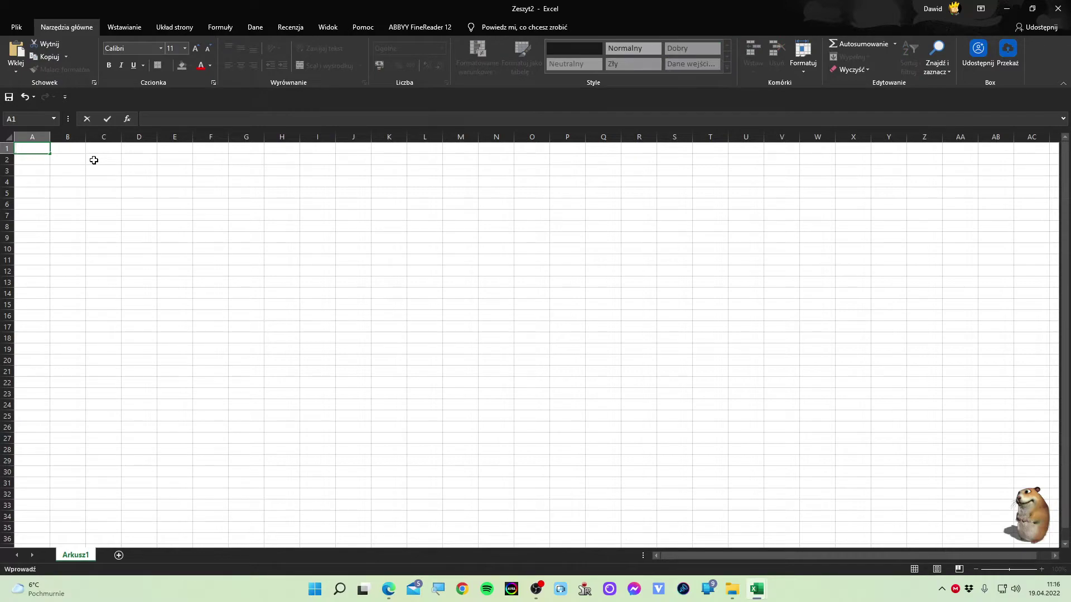
Step: Try out formulas in A1 referencing range A3:D6 and column B
text(=)
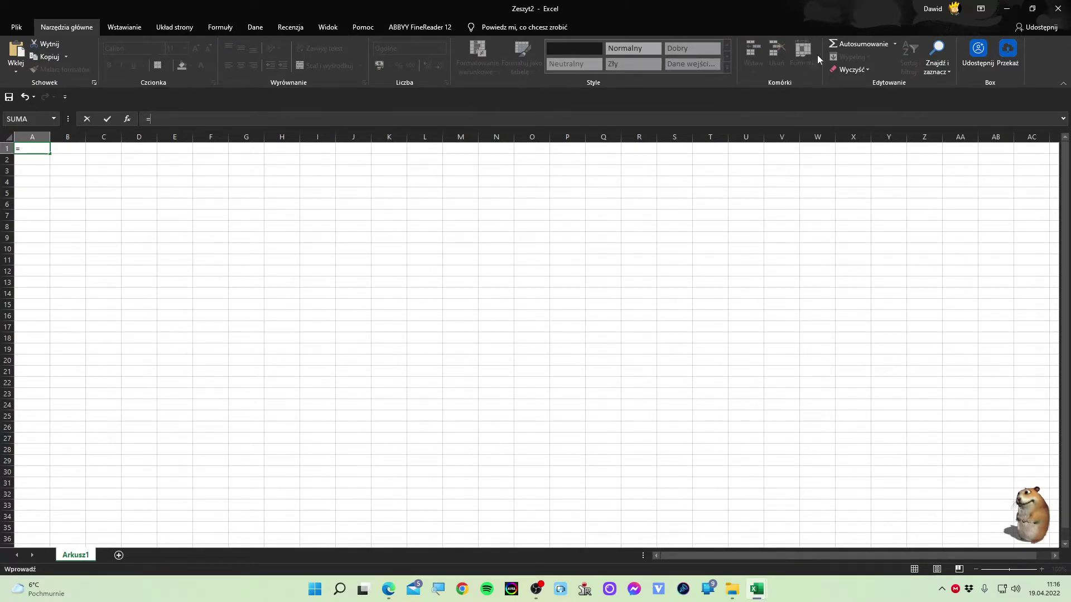
click(845, 69)
click(846, 69)
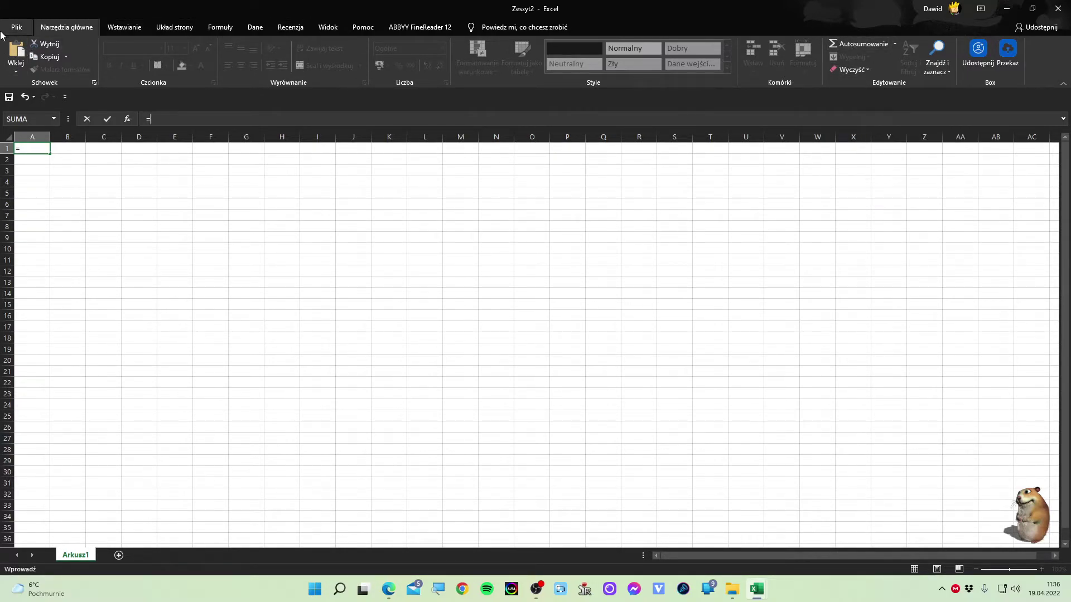
click(37, 152)
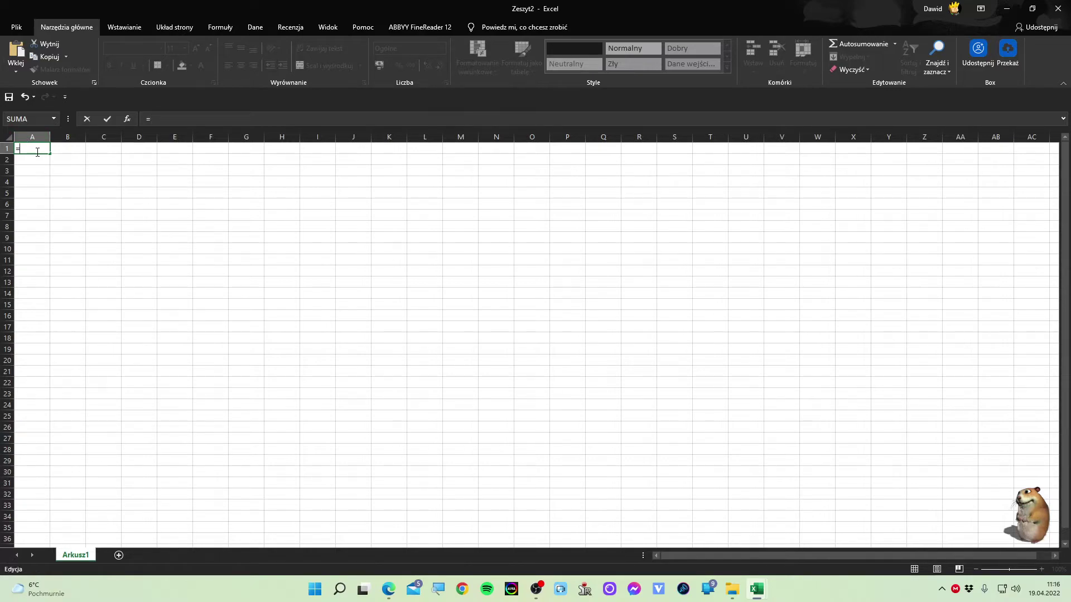
key(BackSpace)
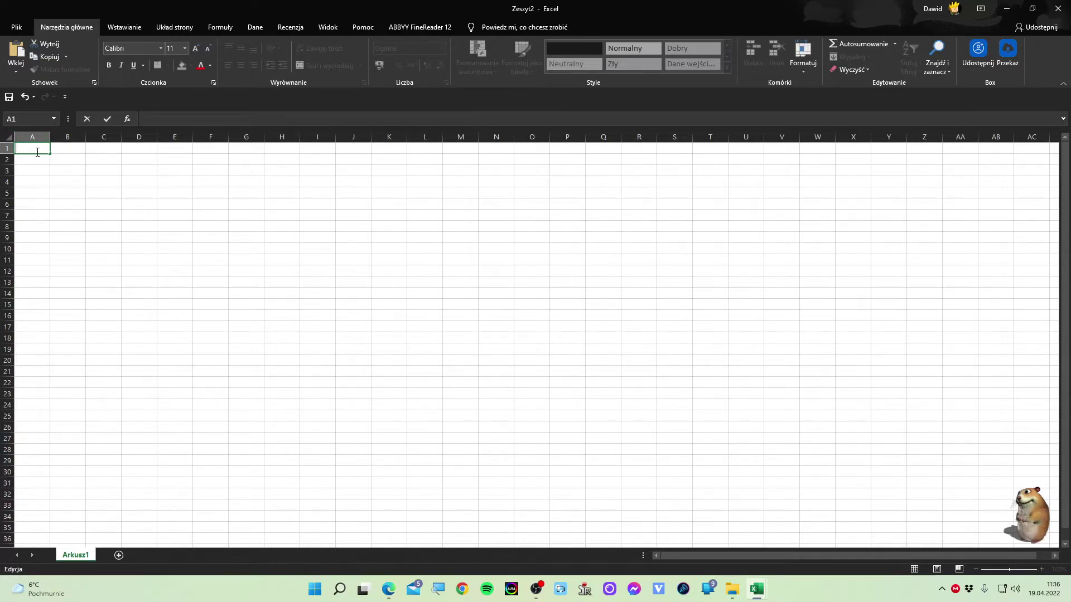
text(=)
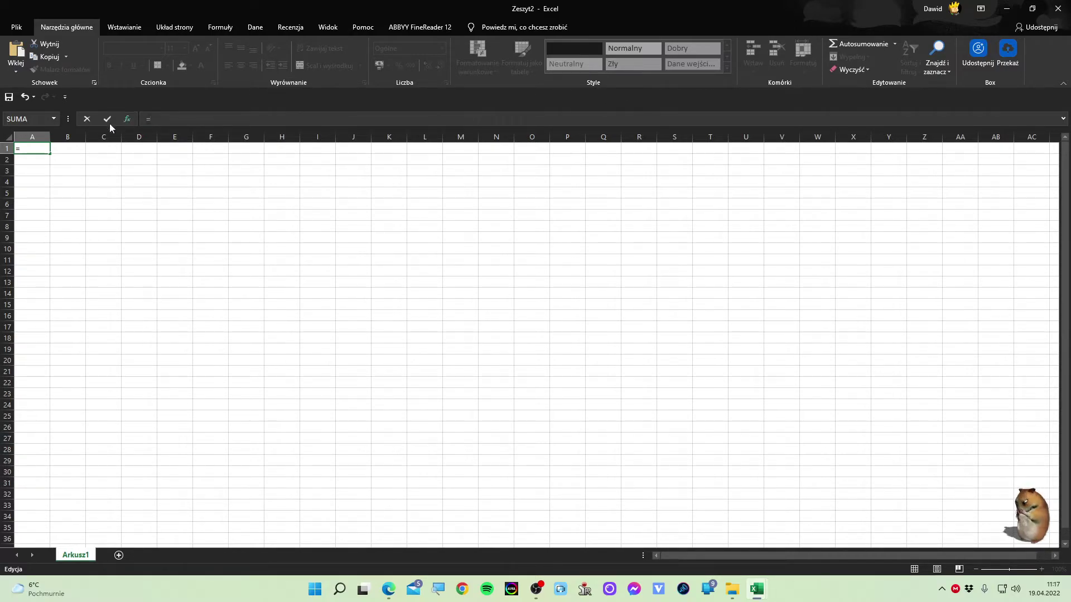
drag(32, 170, 128, 200)
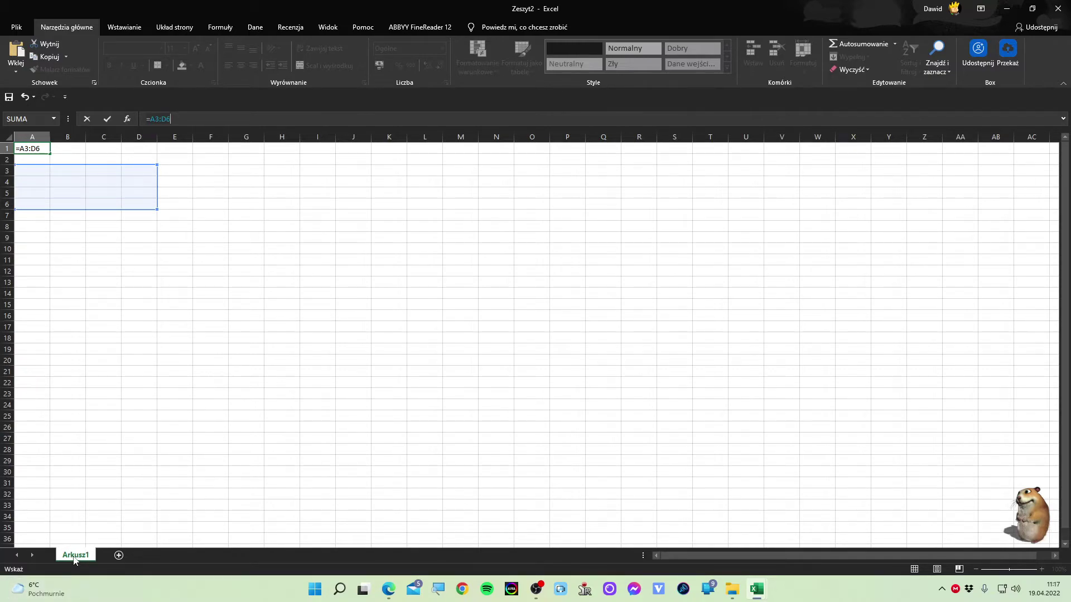
key(BackSpace)
key(BackSpace)
key(BackSpace)
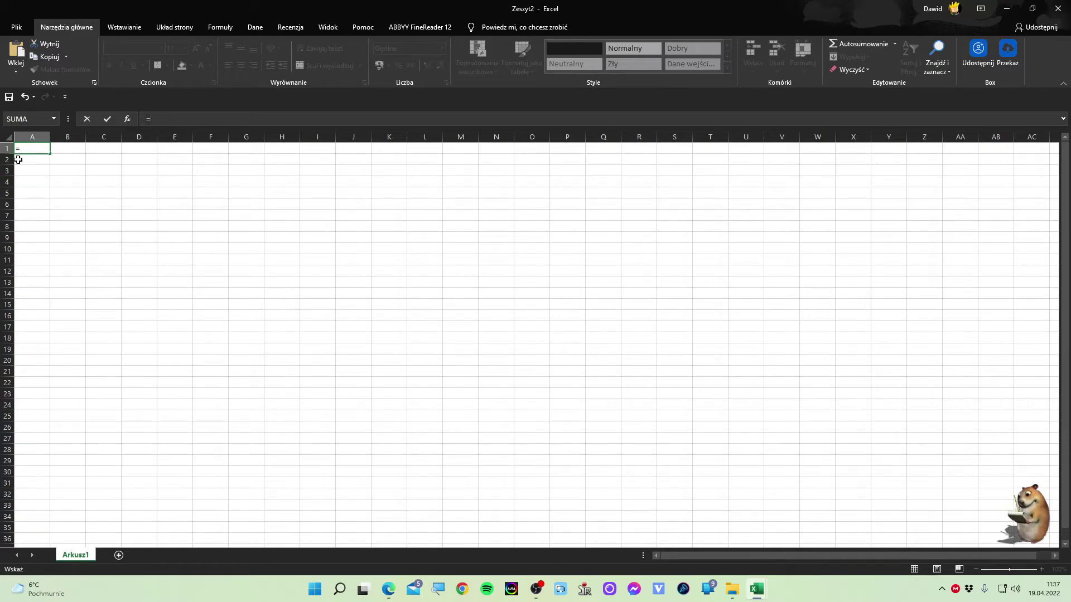
key(F2)
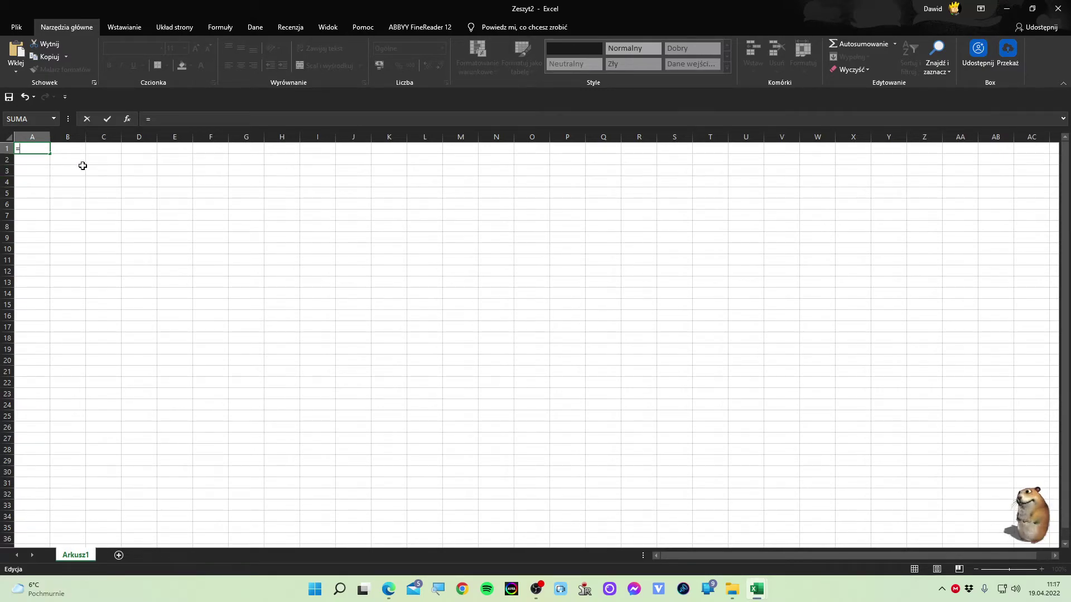
text(-)
key(Escape)
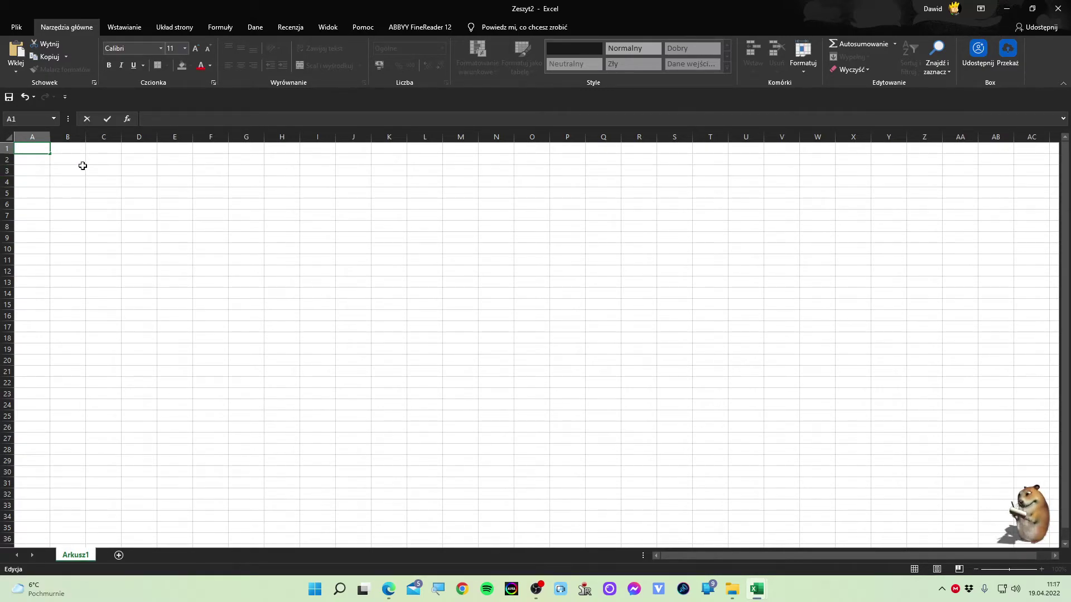
text(=)
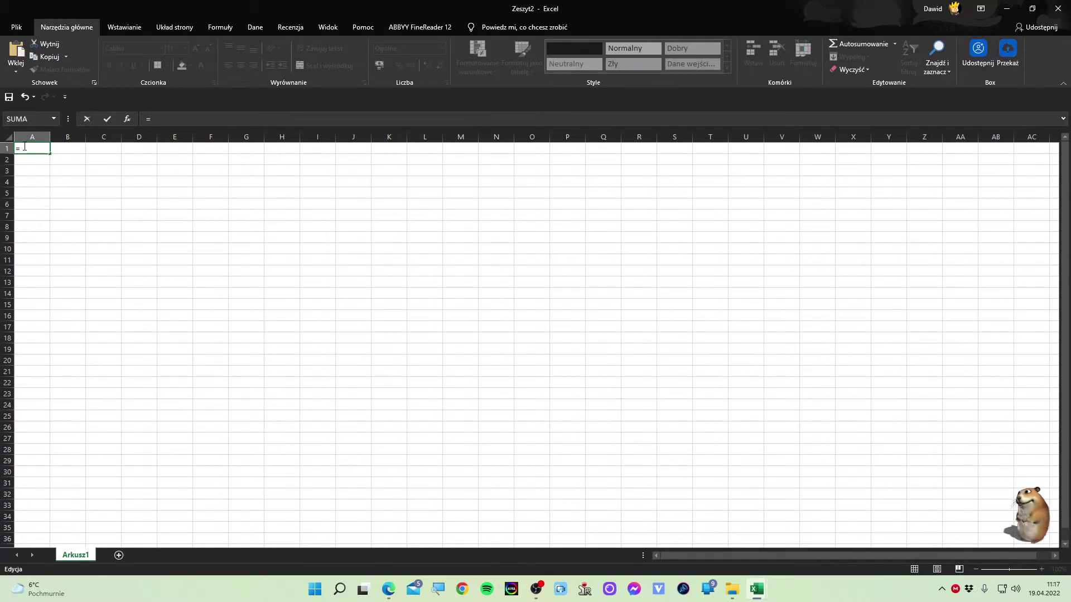
click(69, 137)
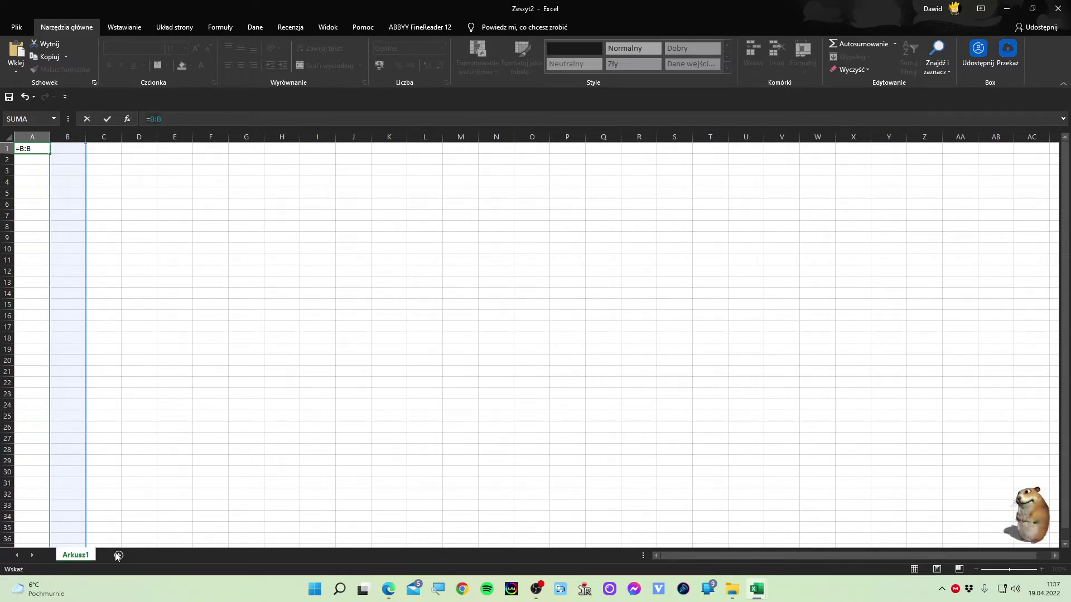
Step: Create a new blank workbook, Zeszyt3, from File > New
click(10, 23)
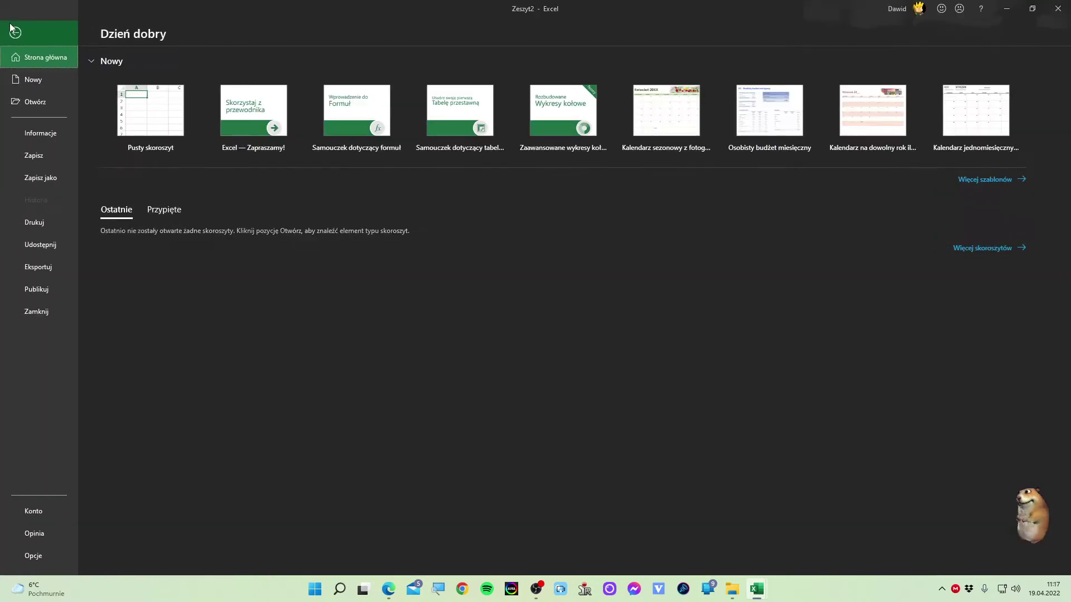
click(35, 73)
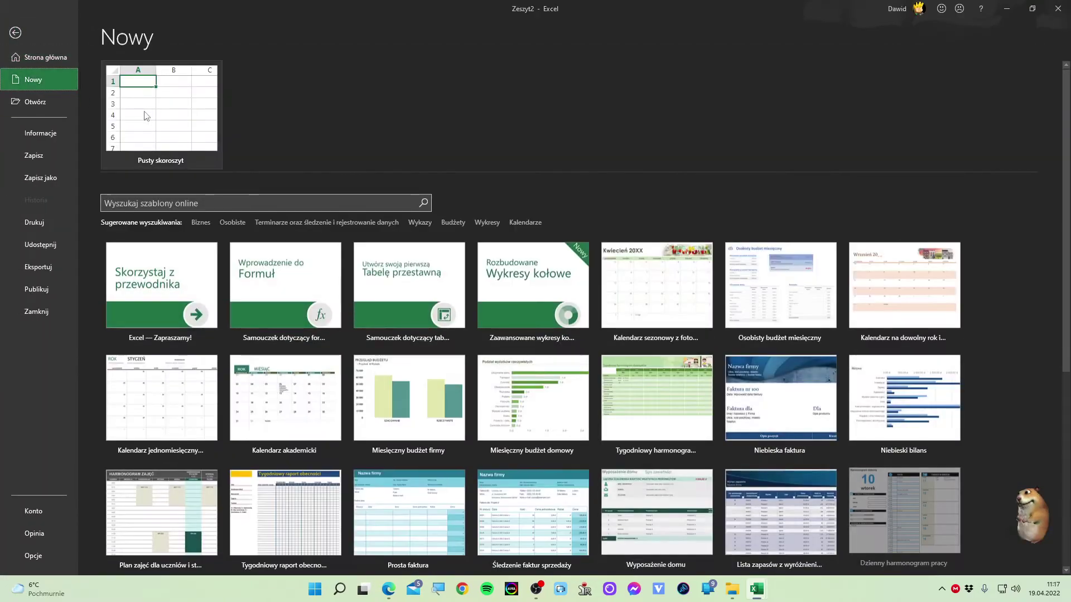
click(152, 112)
Step: With the whole sheet selected, create a new cell style named Styl 1 with default settings
key(ctrl+a)
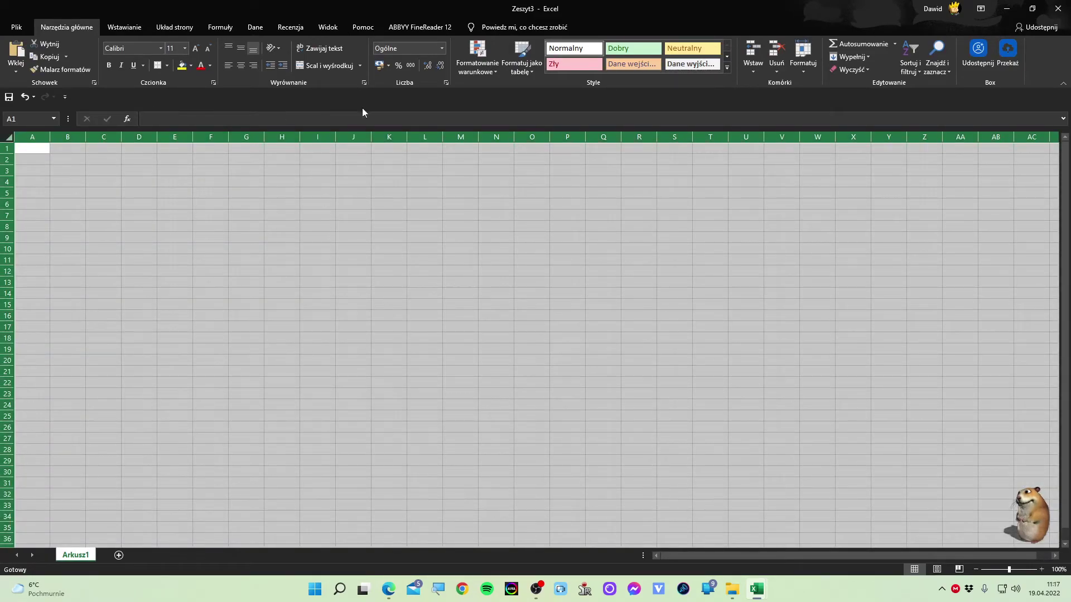
click(727, 67)
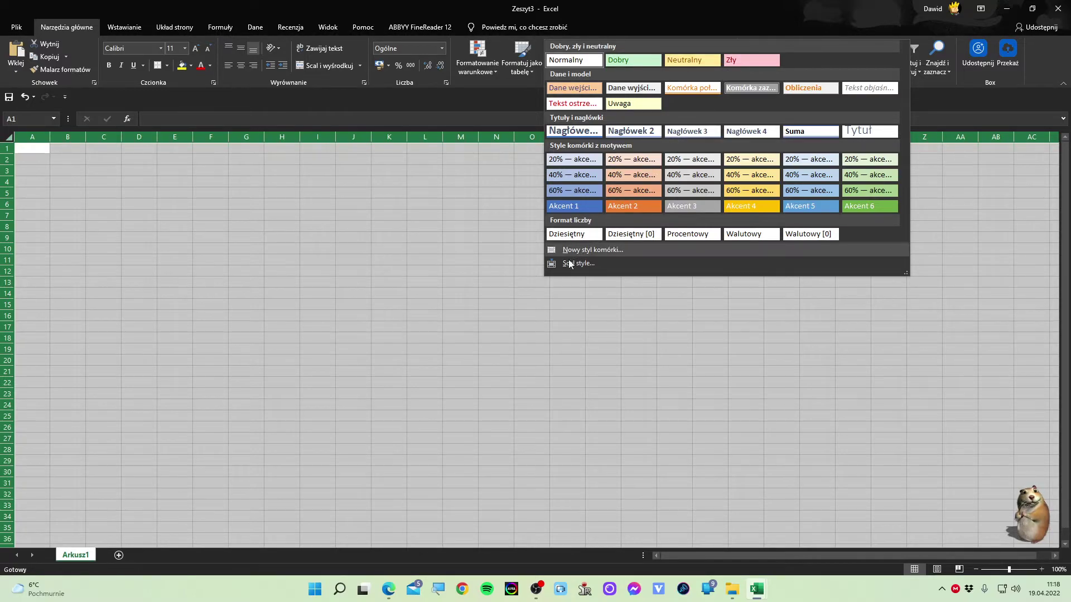
click(634, 246)
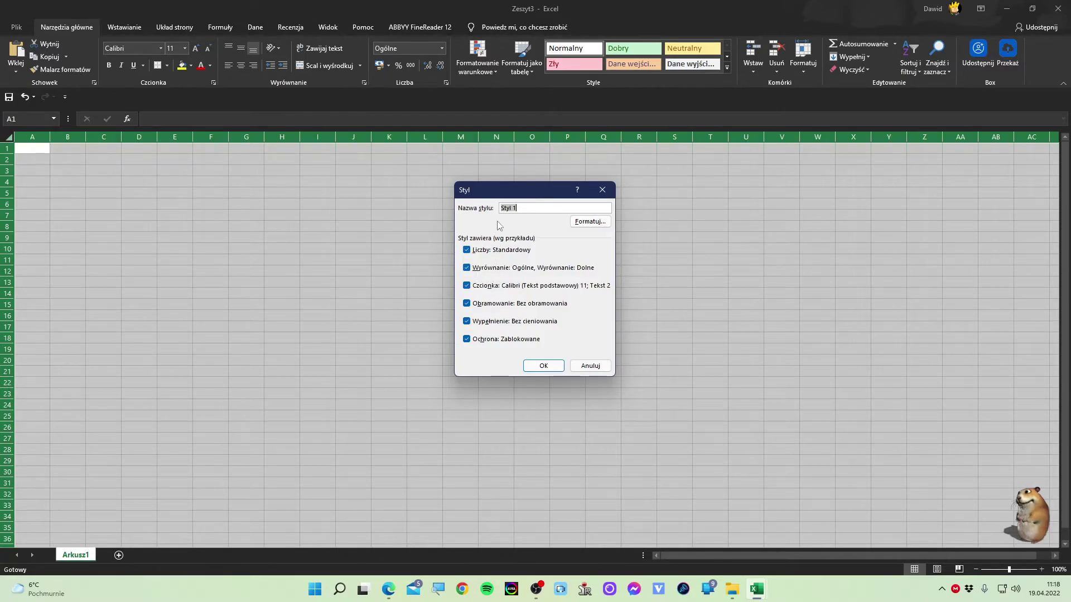
click(529, 209)
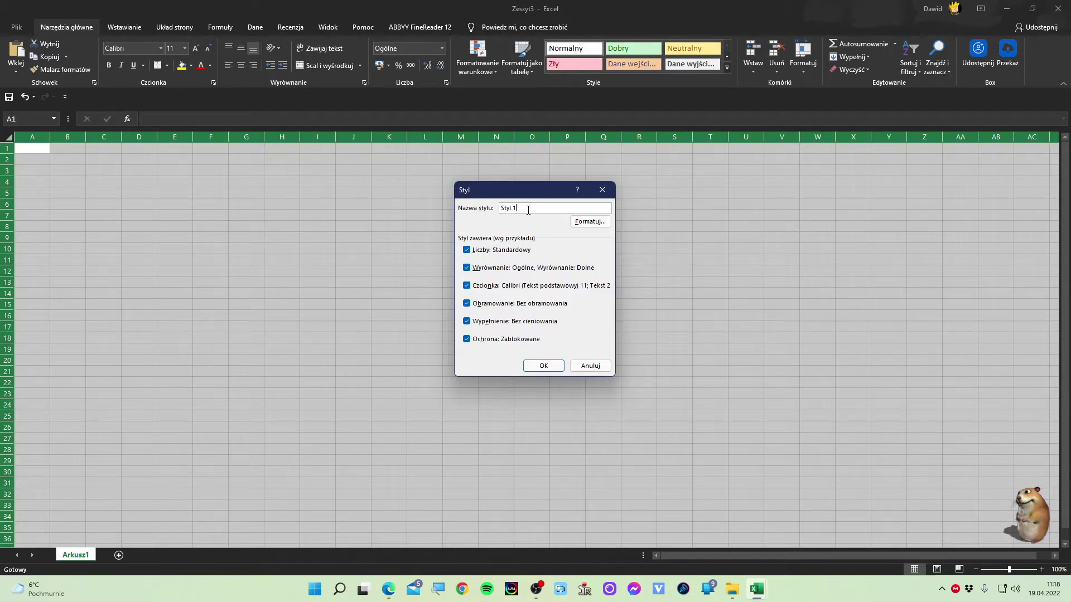
click(542, 367)
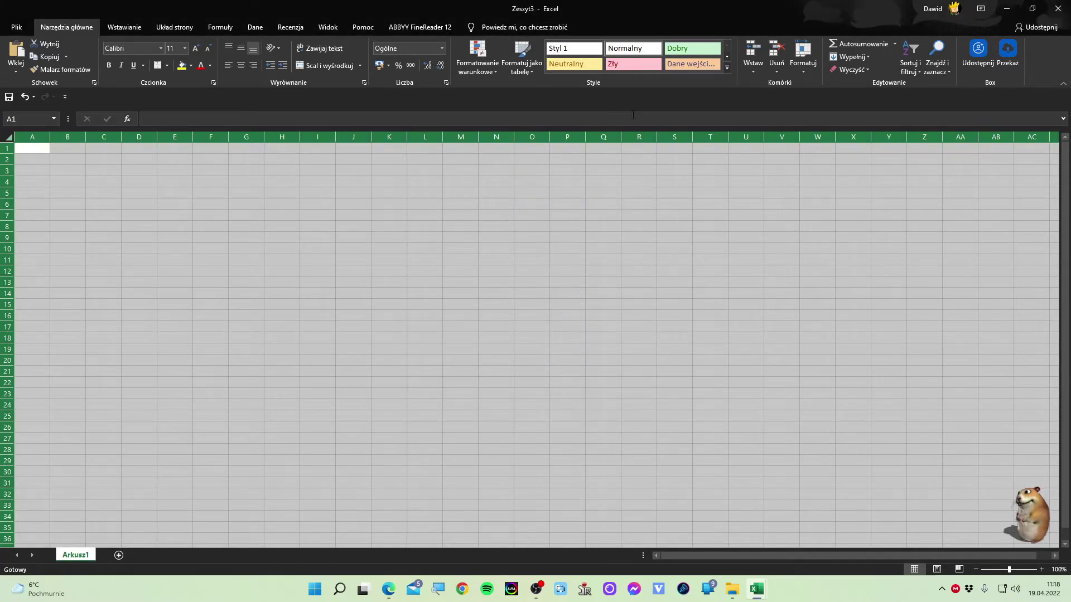
Step: Modify Styl 1 from the Cell Styles gallery and open its Format Cells settings
click(726, 65)
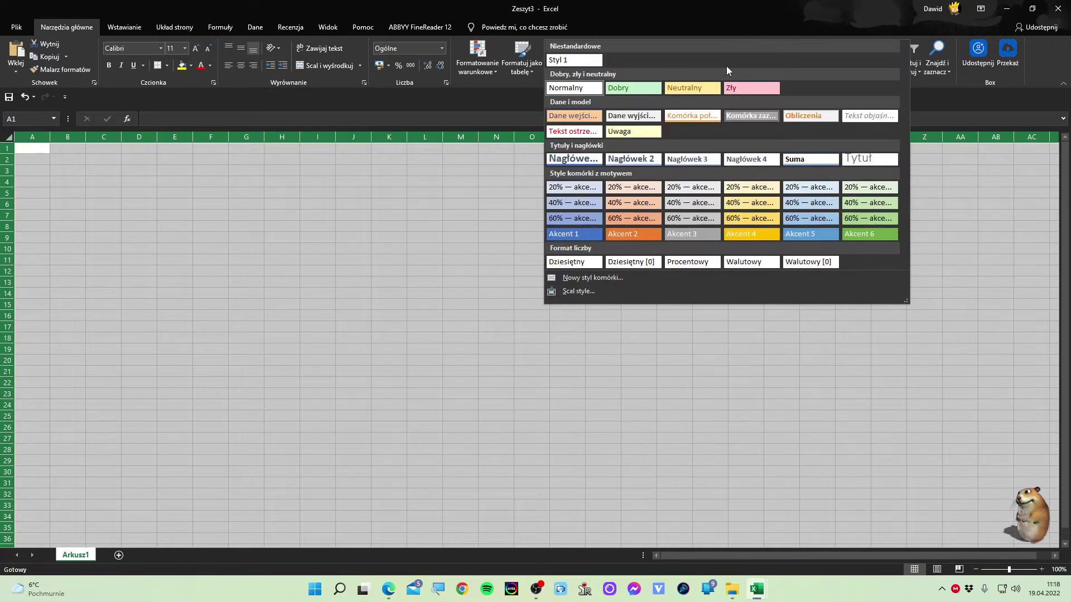
right_click(592, 65)
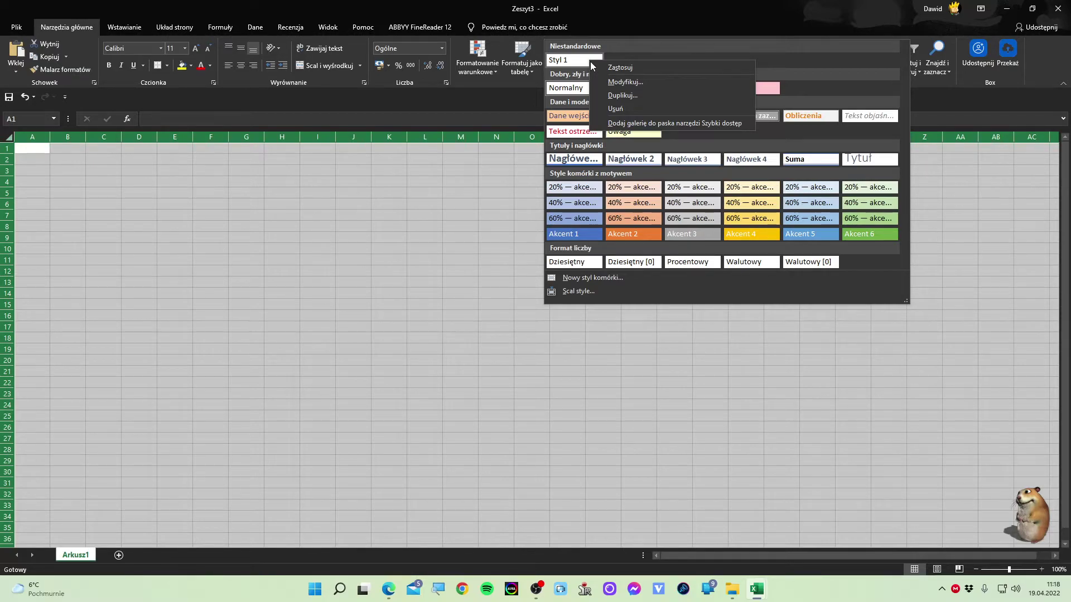
click(610, 82)
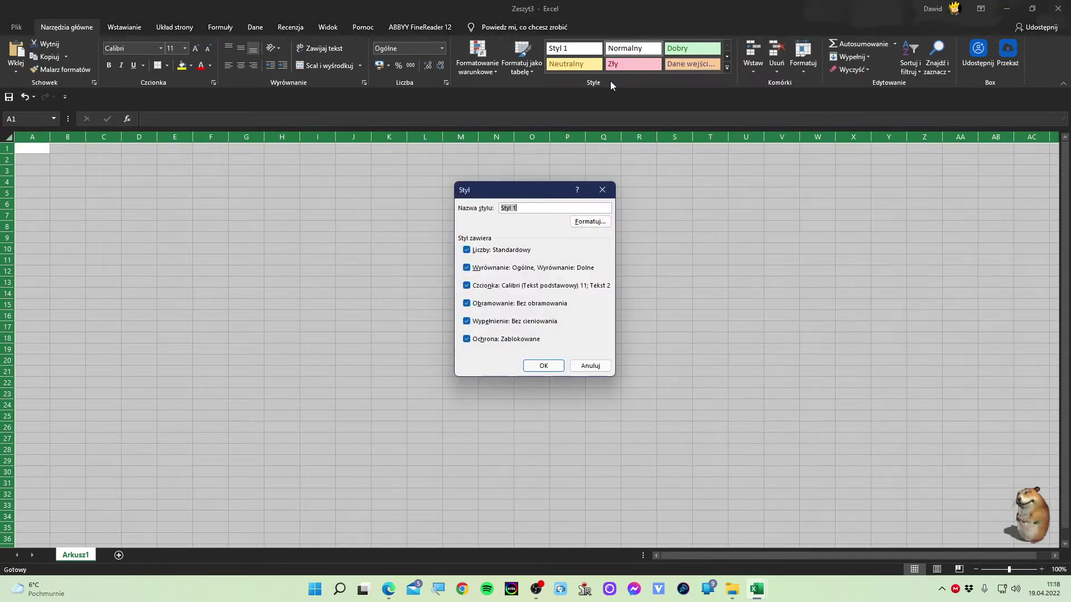
click(590, 221)
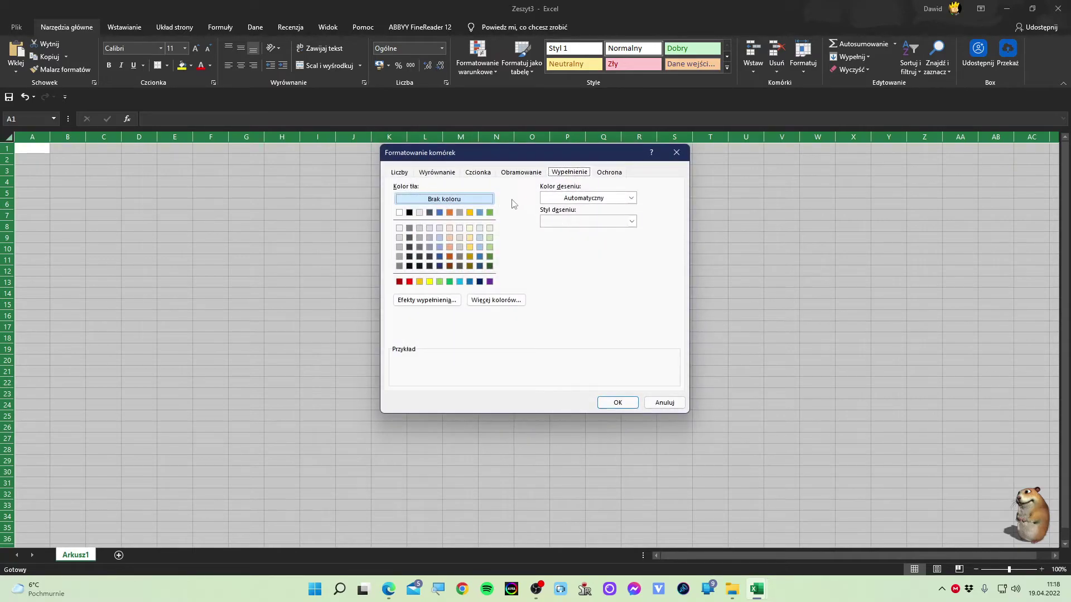
Step: Set Styl 1's font colour to Automatic and pick the dotted border line style
click(436, 173)
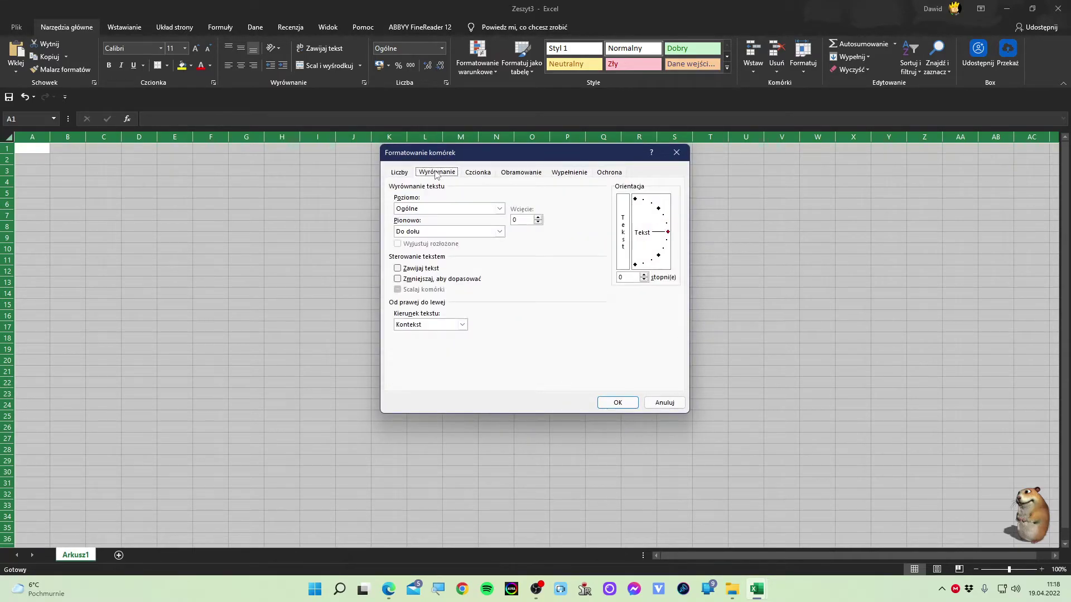
click(400, 173)
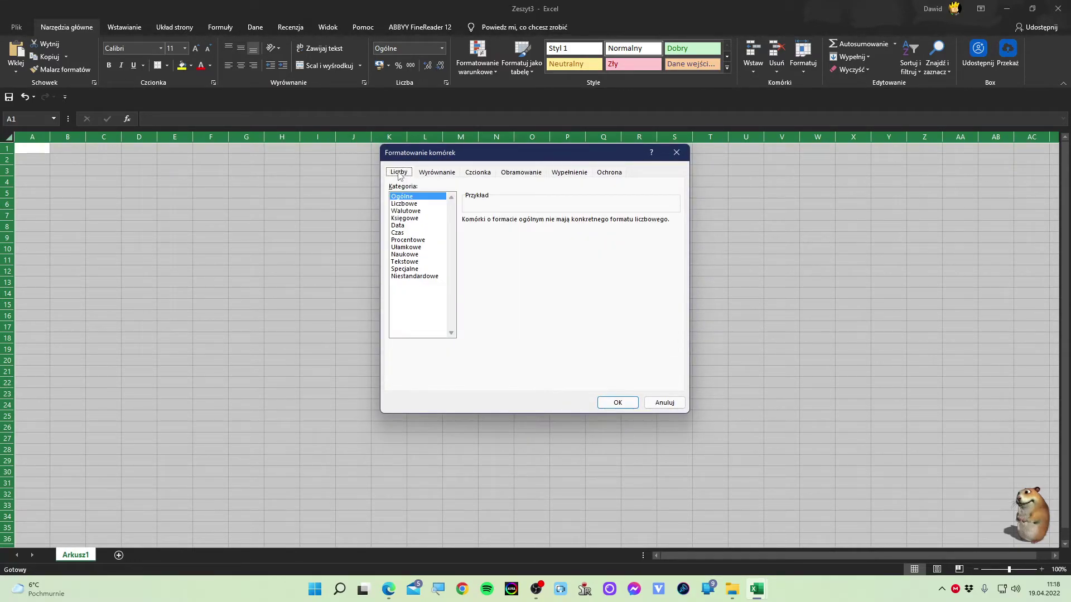
click(481, 174)
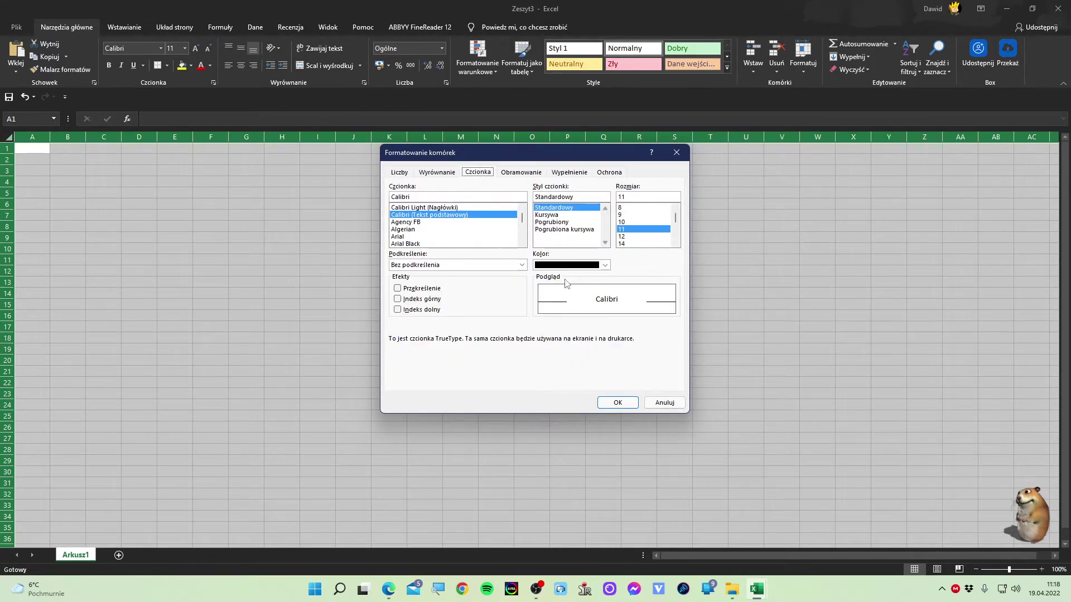
click(605, 265)
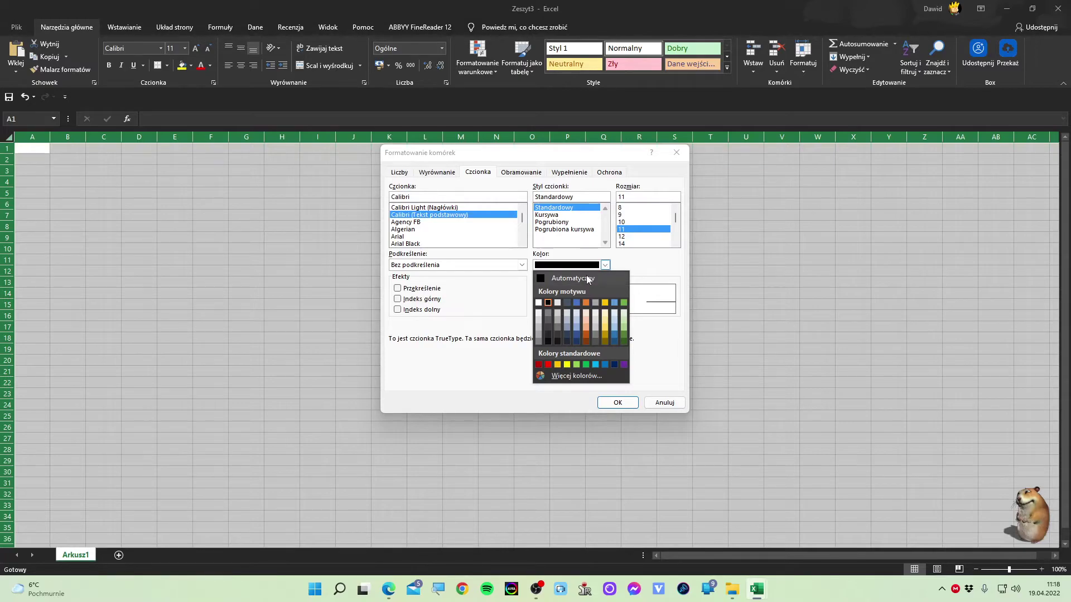
click(588, 278)
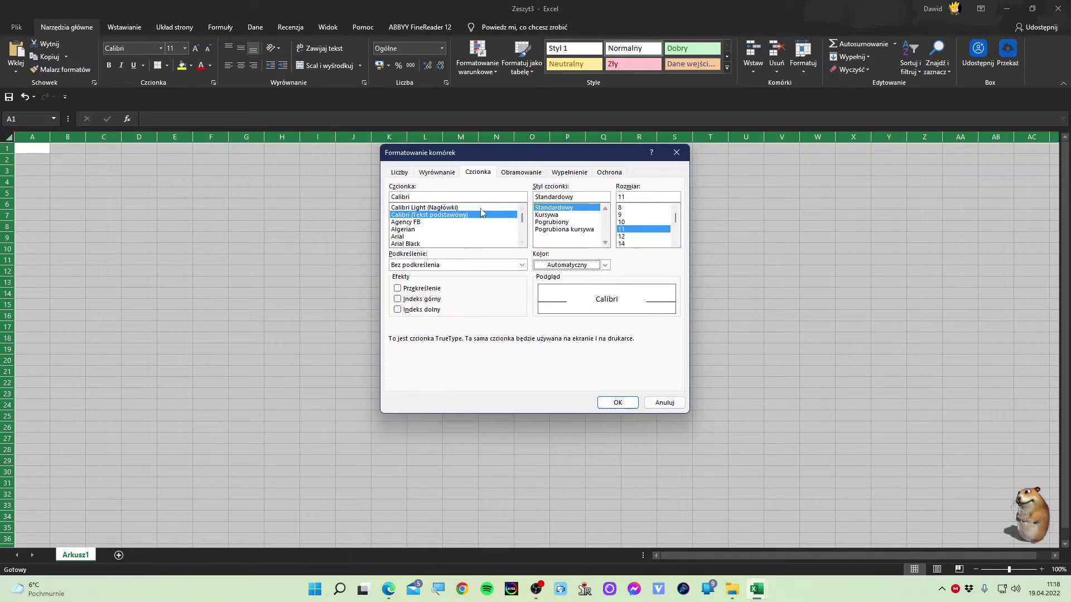
click(513, 174)
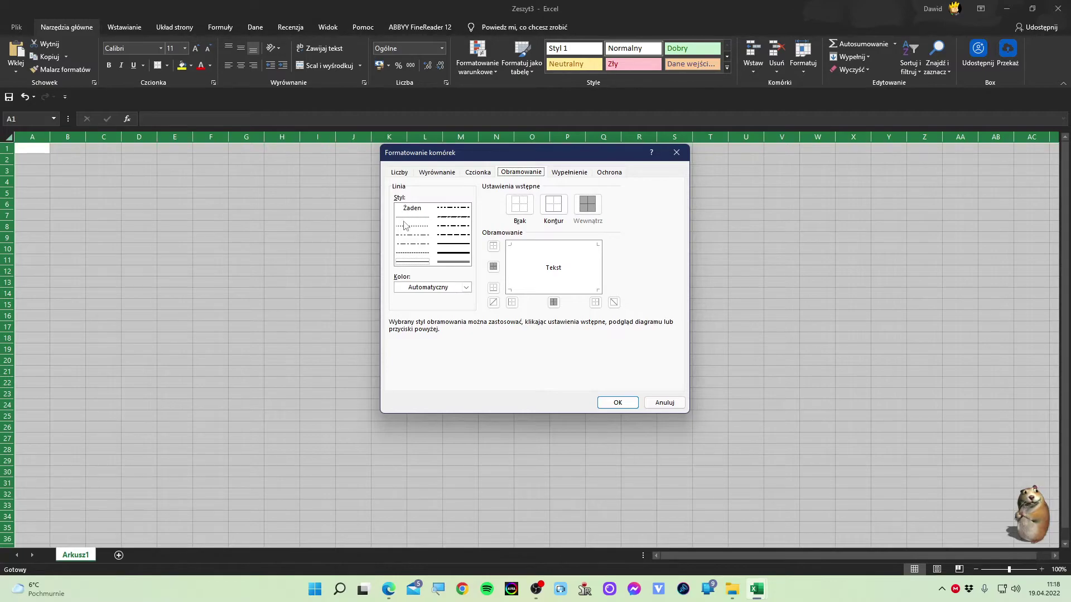
click(422, 221)
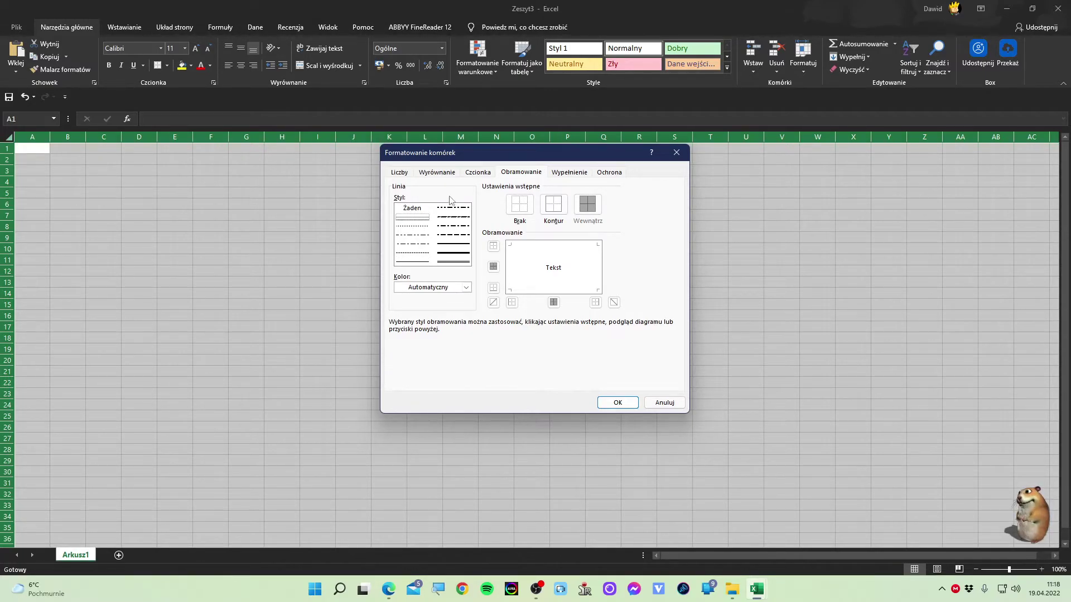
Step: Give Styl 1 a solid black fill and untick Locked under Protection
click(570, 171)
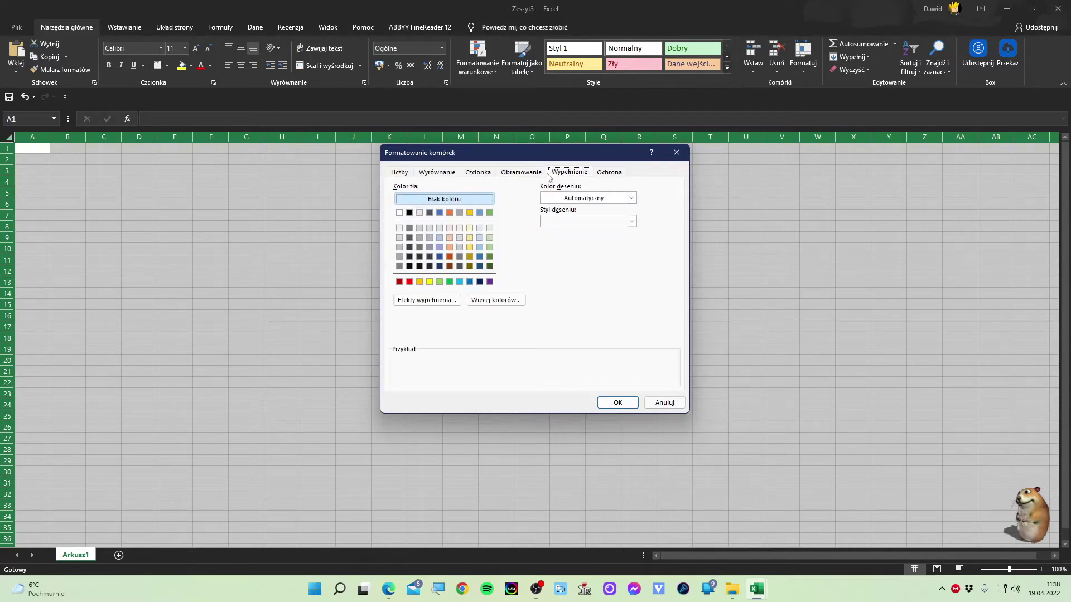
click(410, 213)
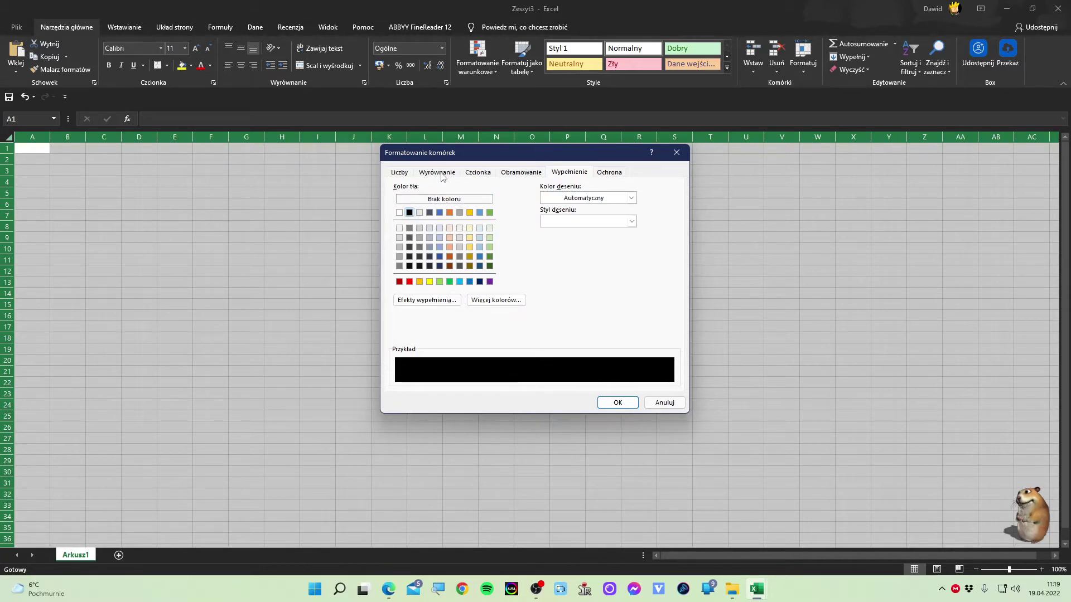
click(602, 173)
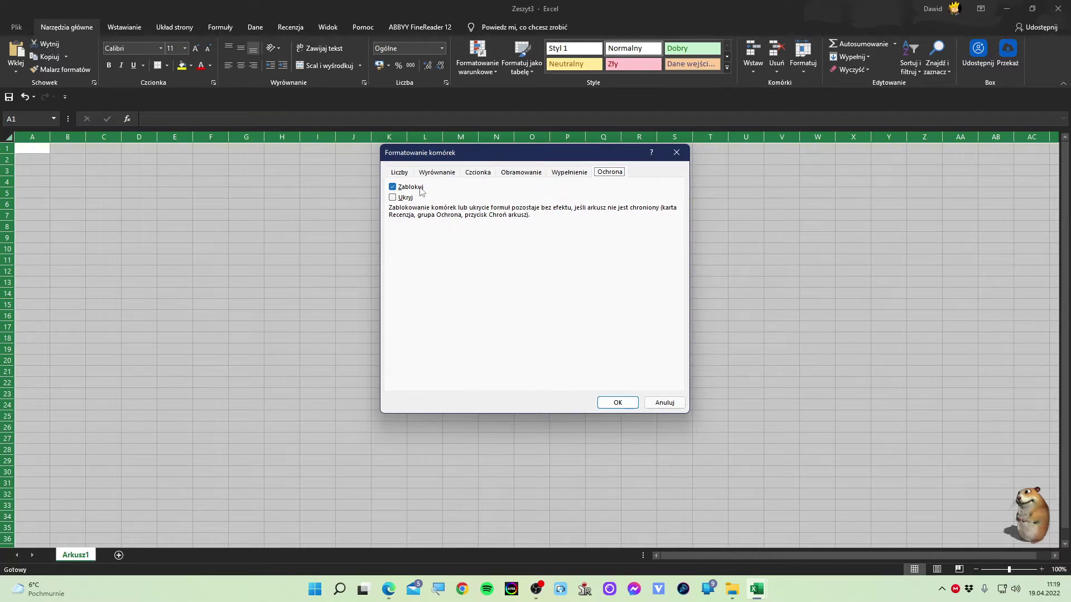
click(421, 191)
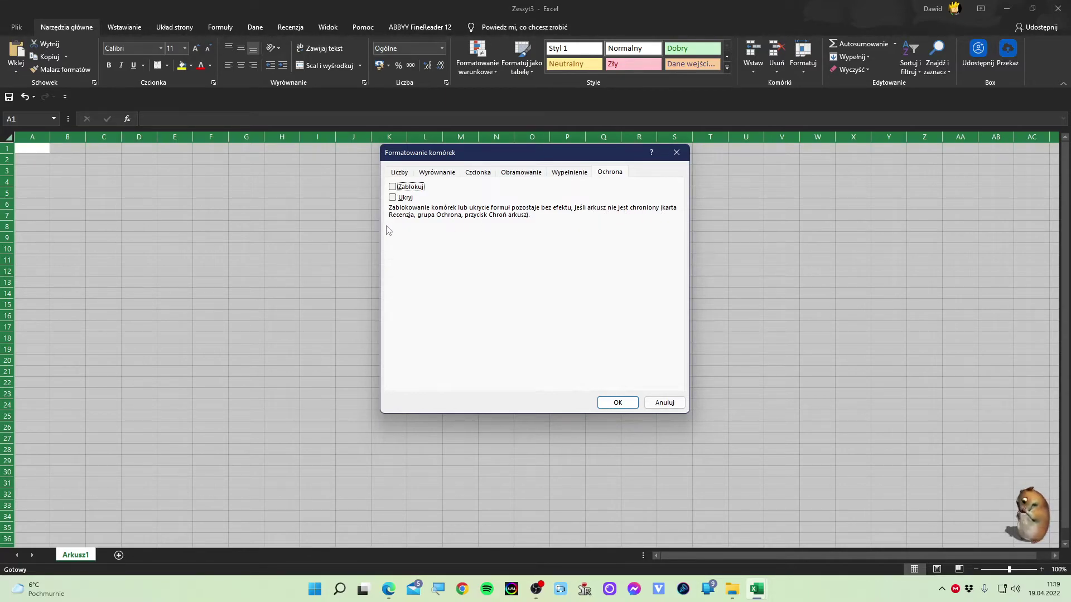
Step: Set Styl 1's font colour to white and save the style, closing both dialogs
click(480, 174)
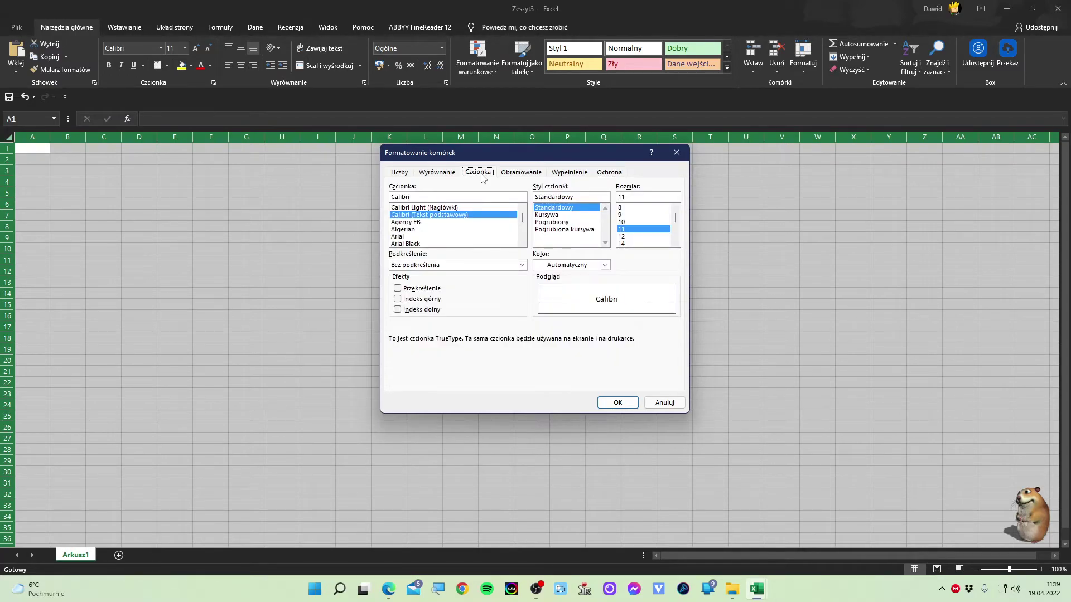
click(442, 176)
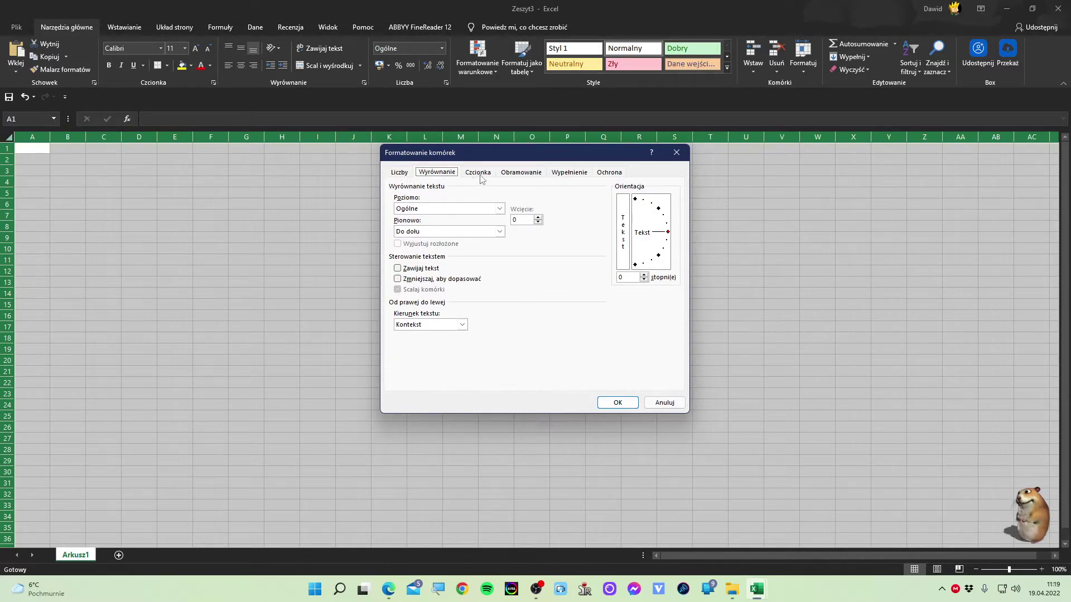
click(518, 172)
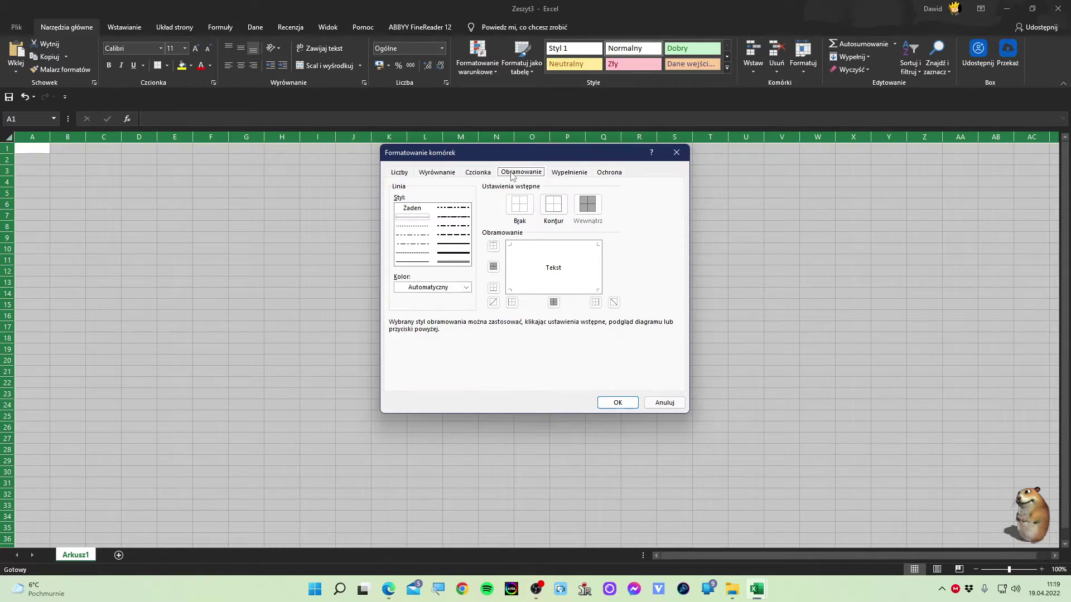
click(559, 173)
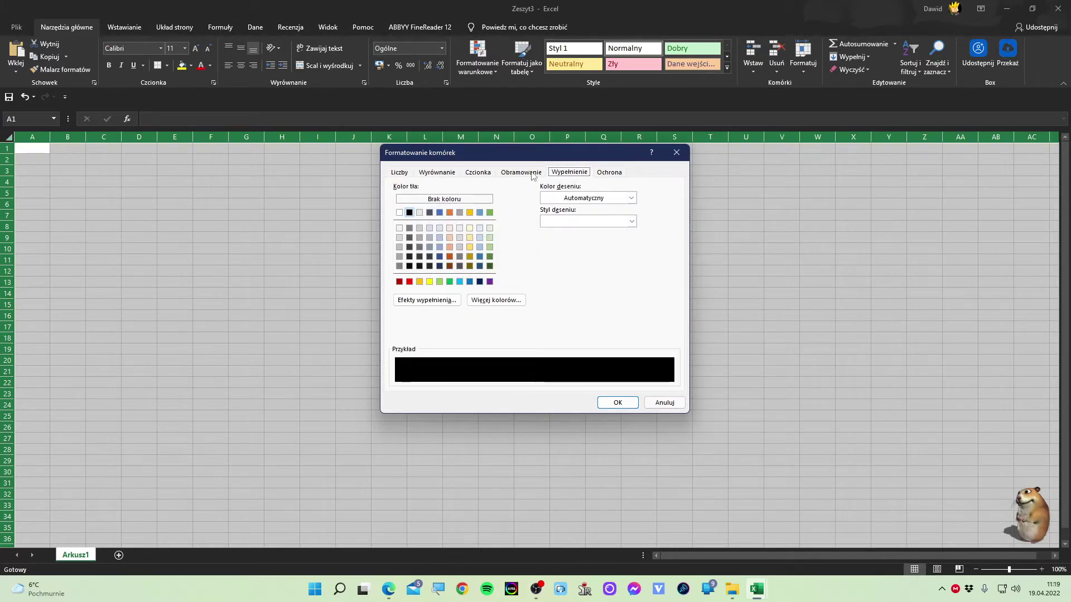
click(478, 172)
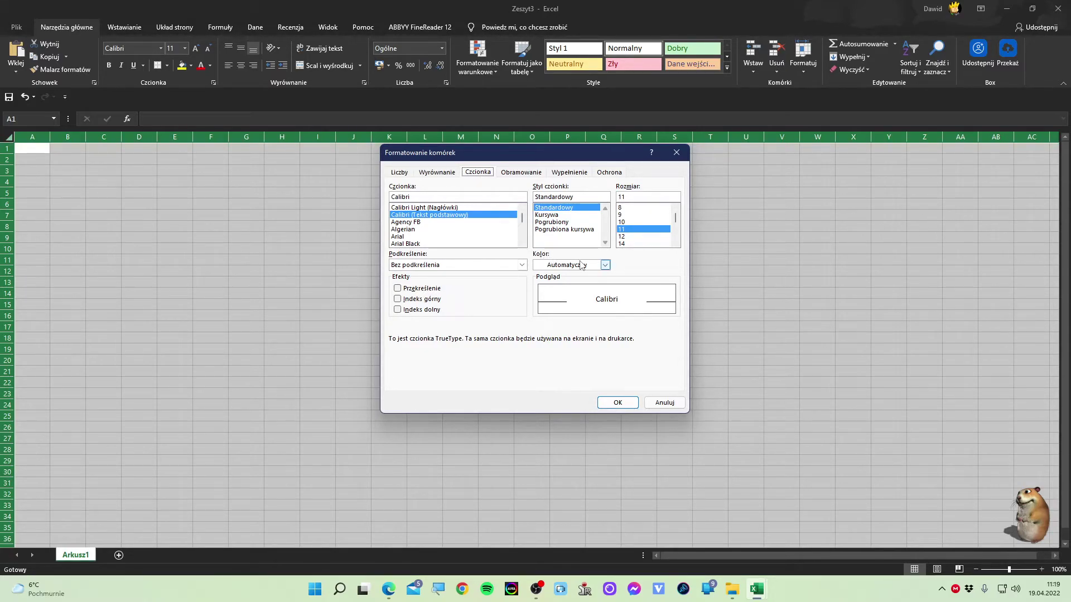
click(582, 265)
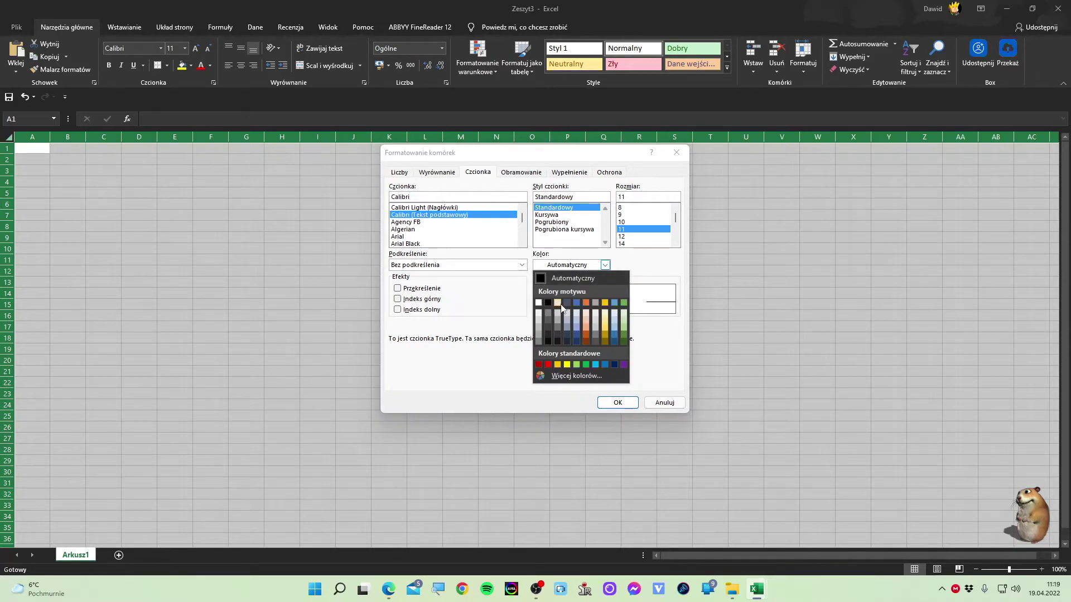
click(539, 303)
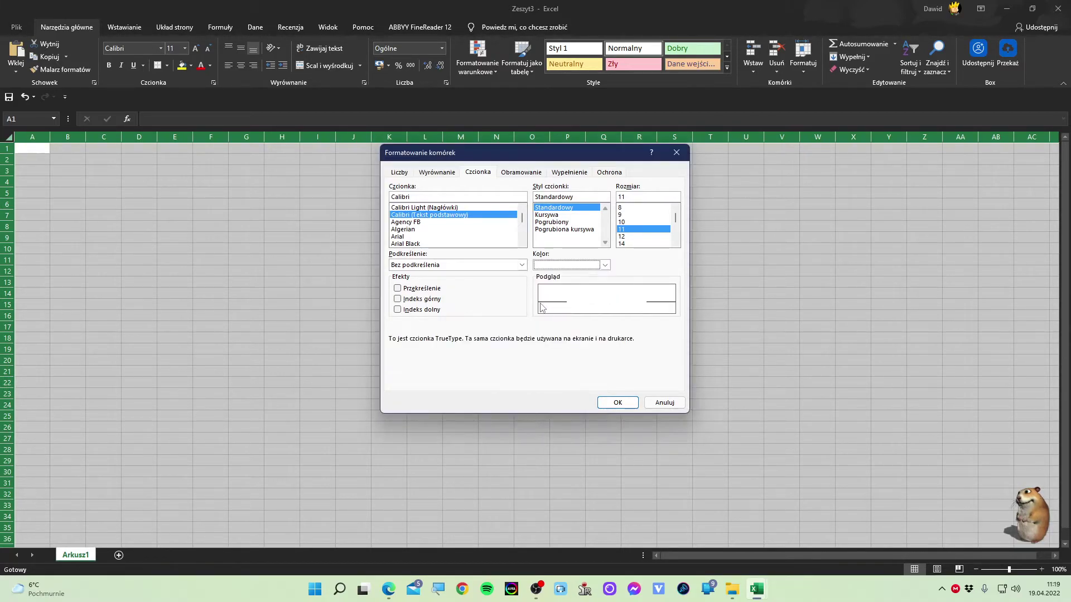
click(617, 403)
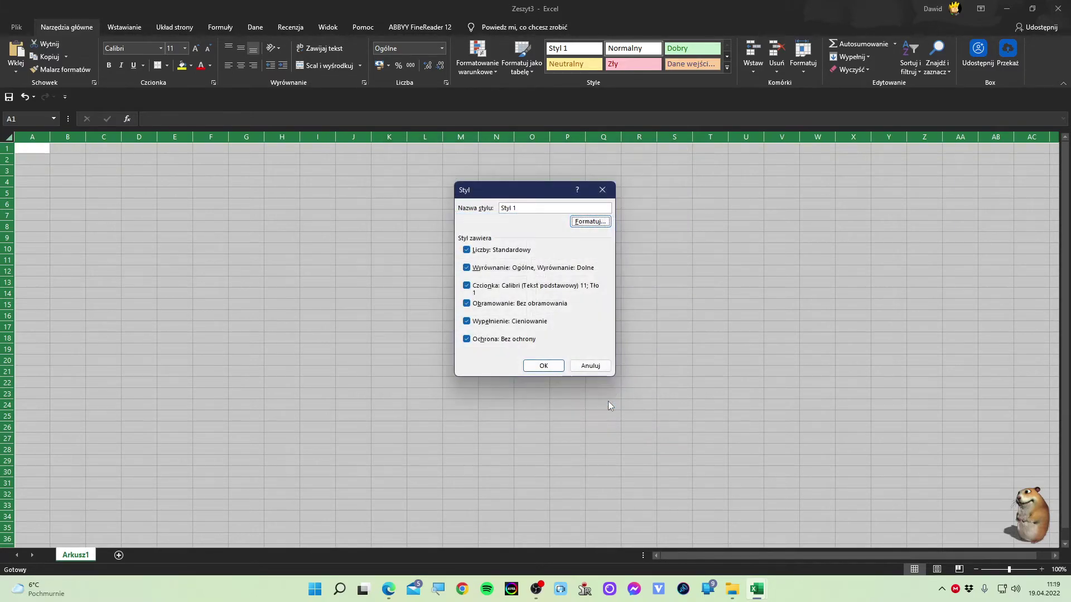
click(542, 366)
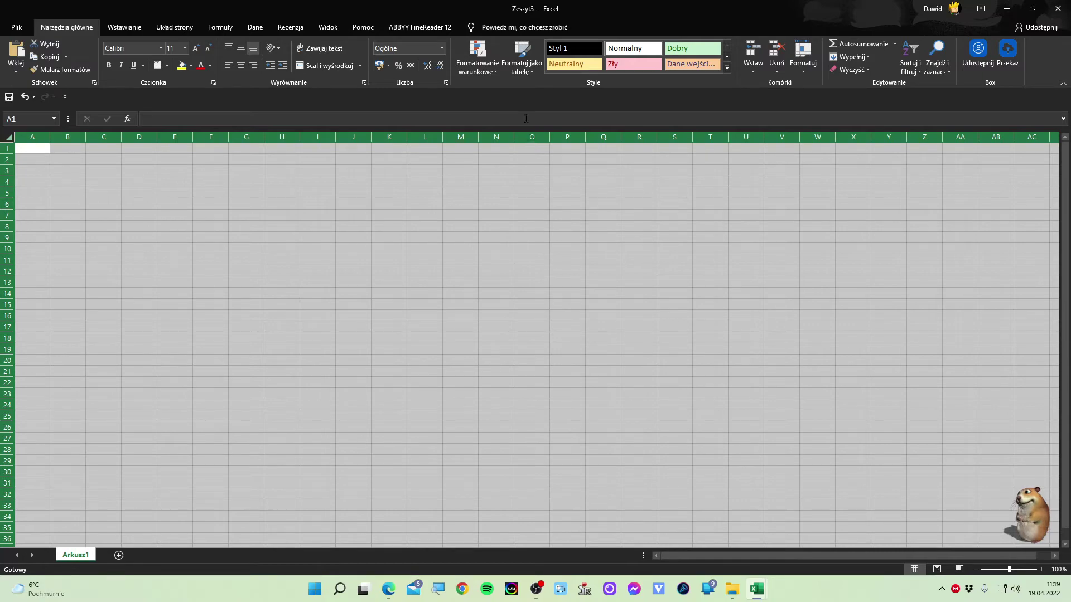
Step: Apply Styl 1 to the whole sheet and test typing 555555 in A1
click(561, 52)
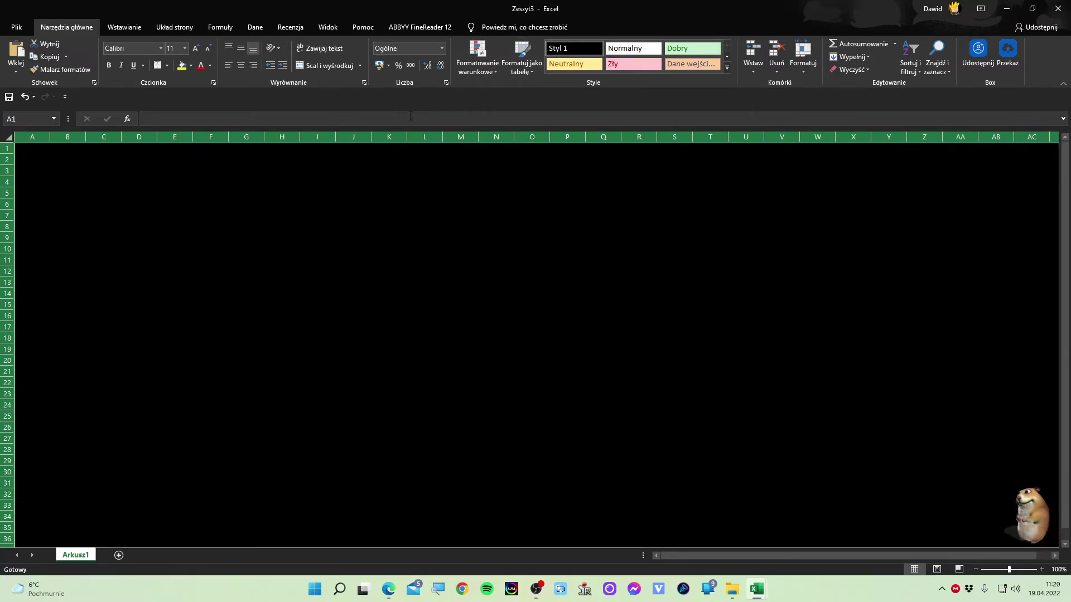
click(24, 152)
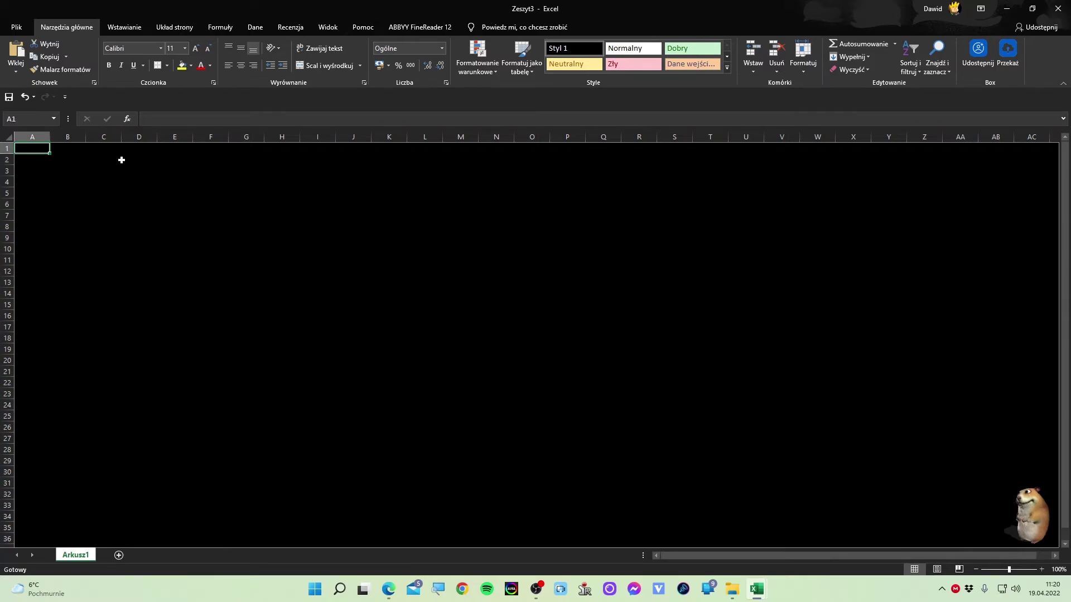
text(555555)
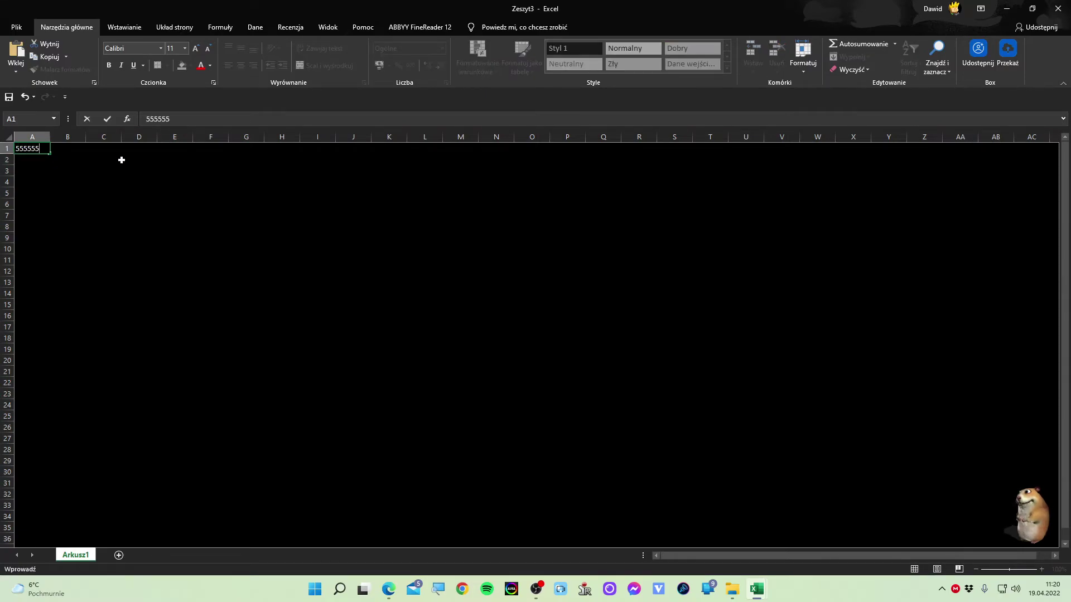
key(BackSpace)
key(BackSpace)
key(BackSpace)
Step: Discard the A1 test entry, return to A1 and select the entire sheet
key(Escape)
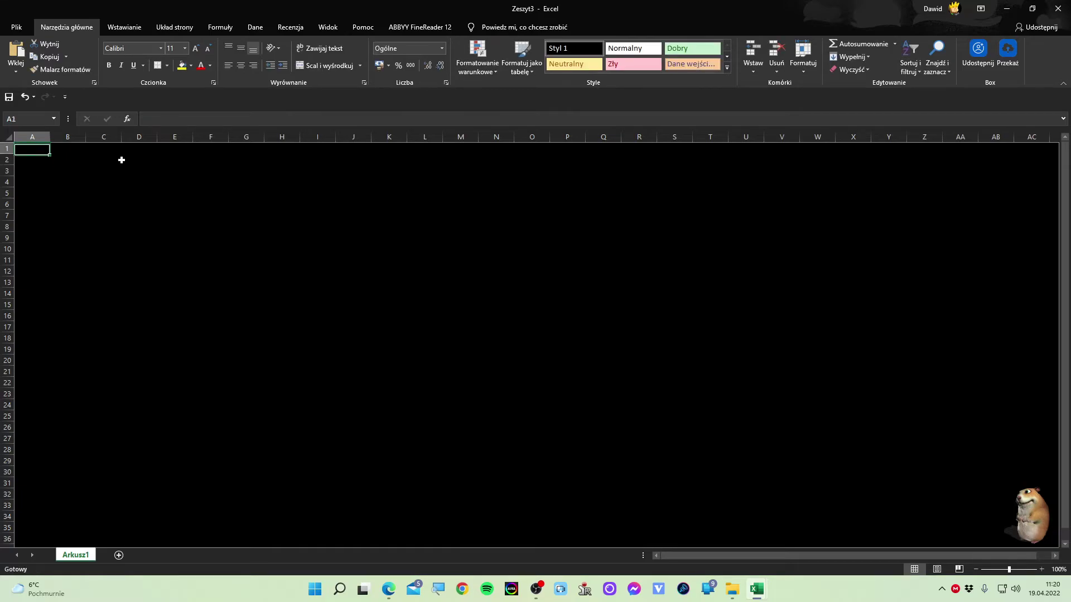
key(Down)
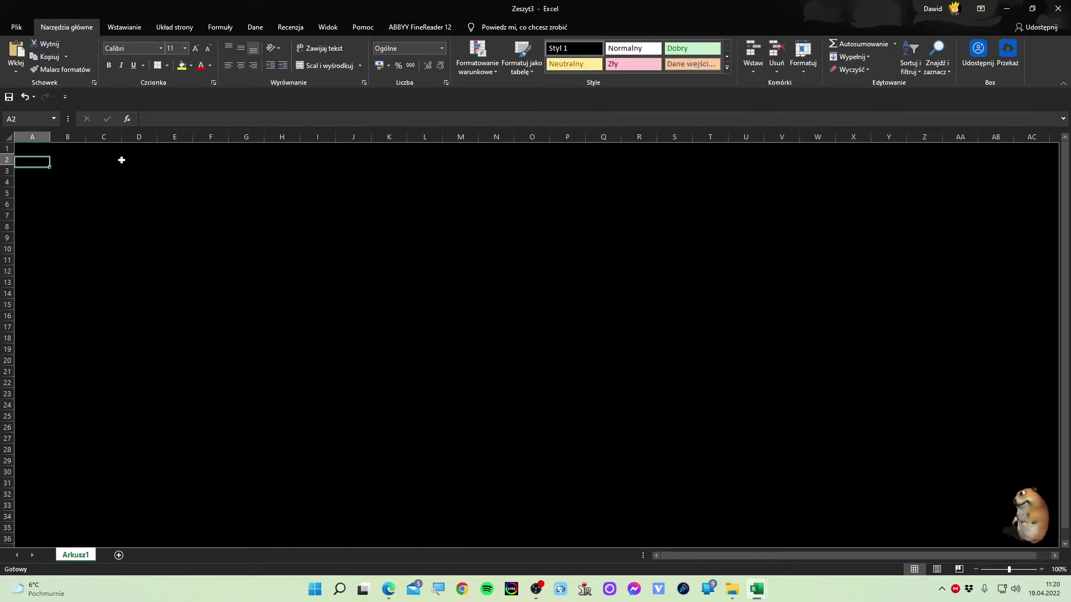
key(Up)
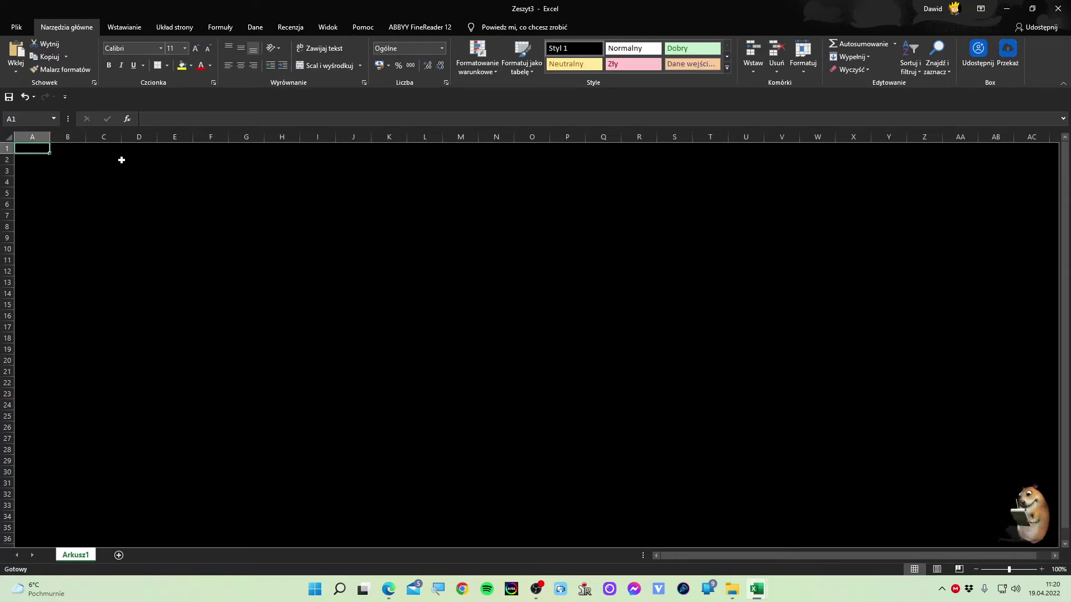
key(ctrl+a)
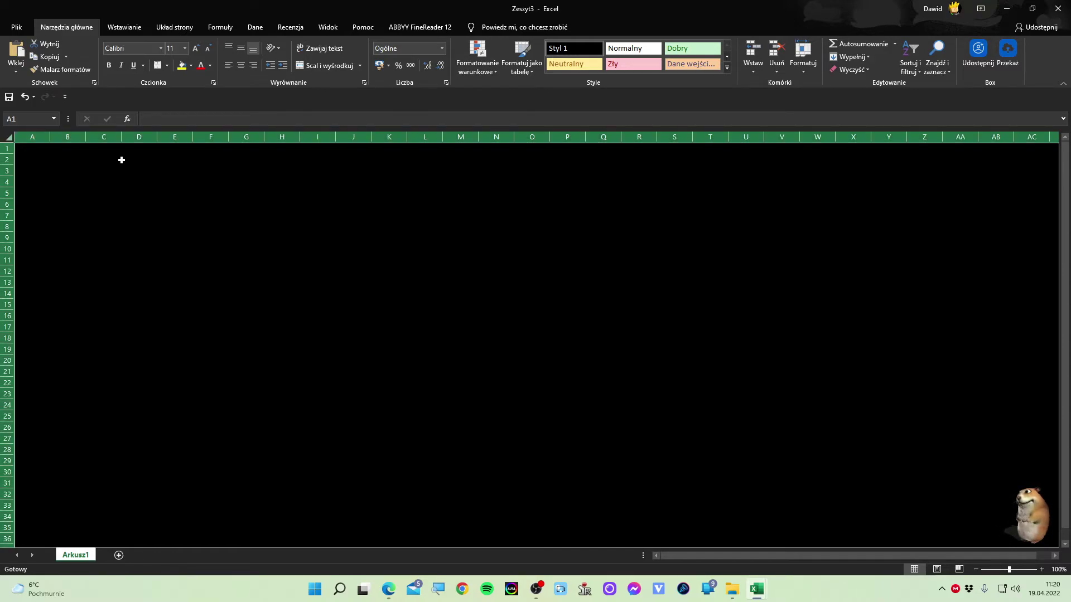
Step: Modify Styl 1 so its border line colour is white, and save it
click(727, 68)
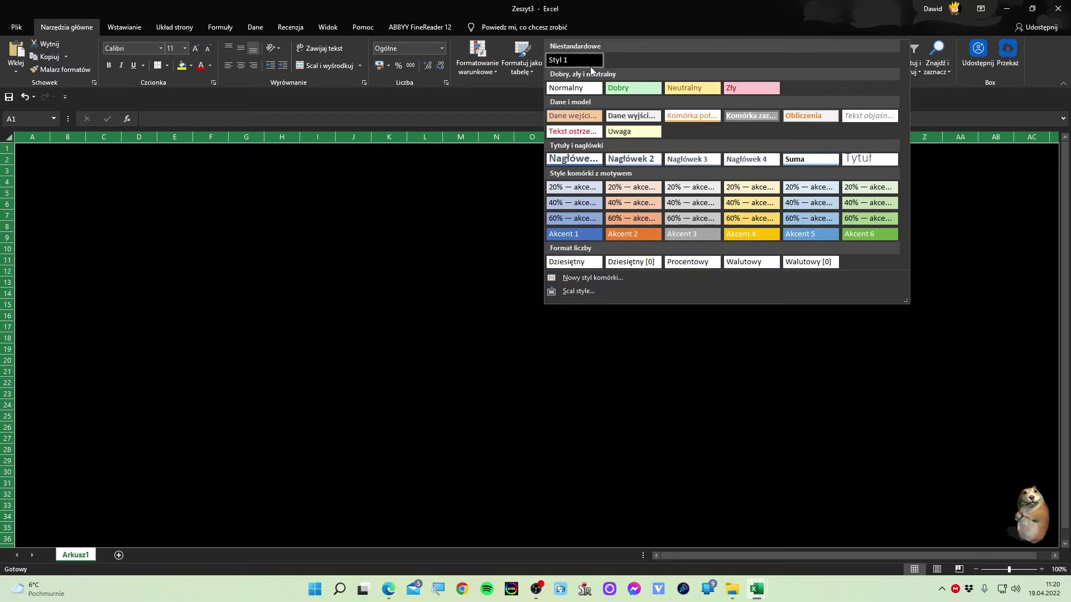
right_click(570, 62)
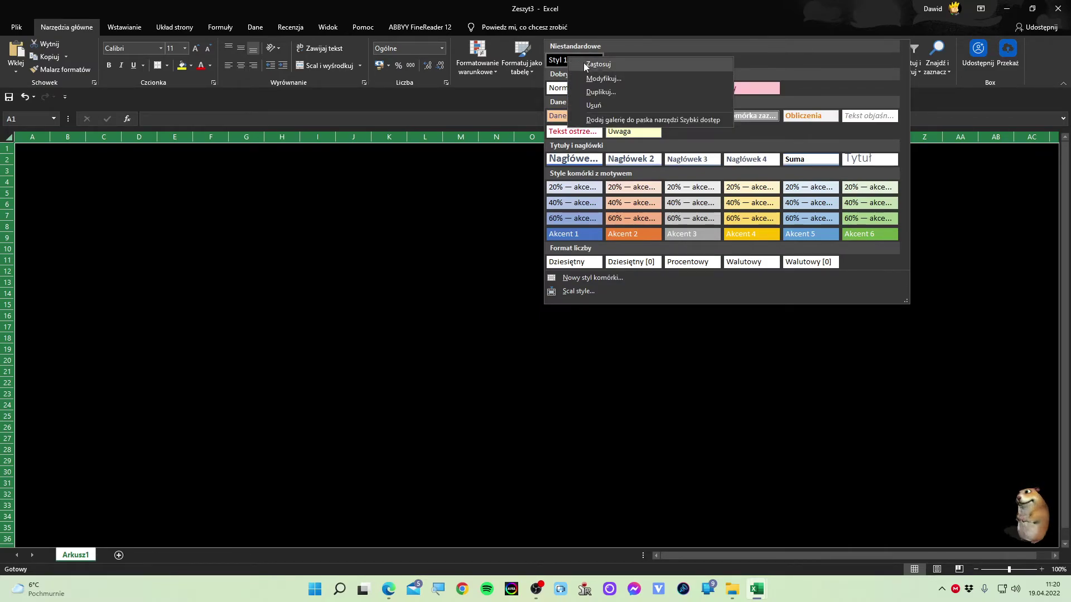
click(591, 78)
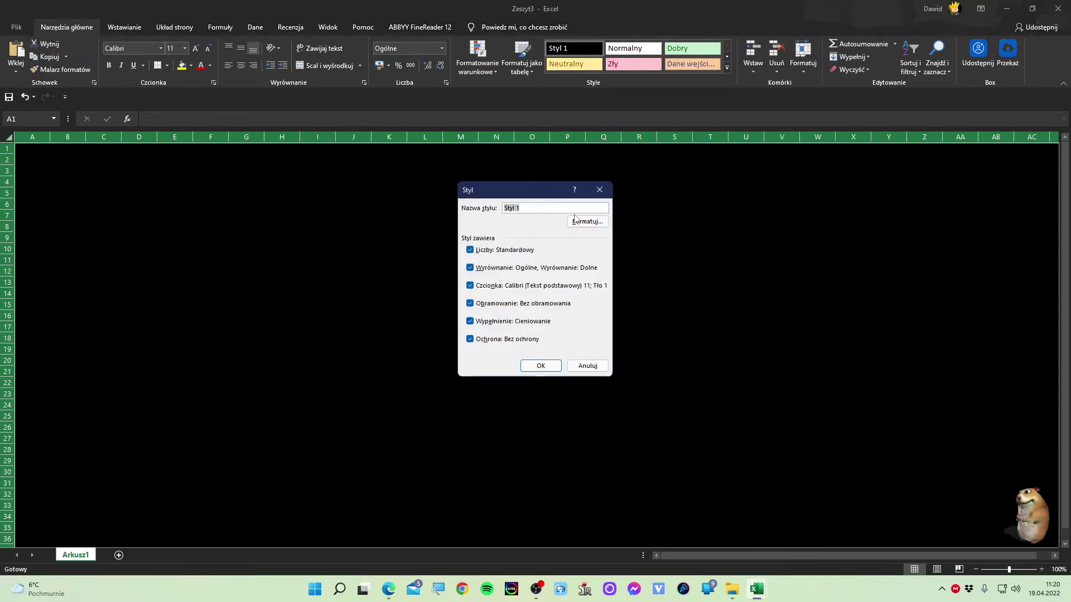
click(588, 221)
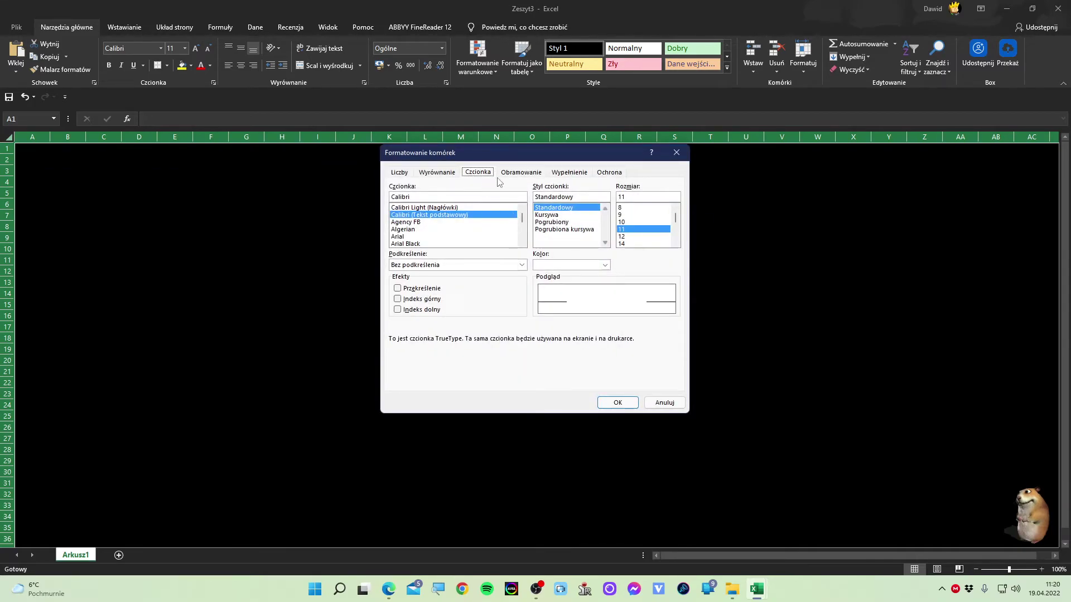
click(514, 173)
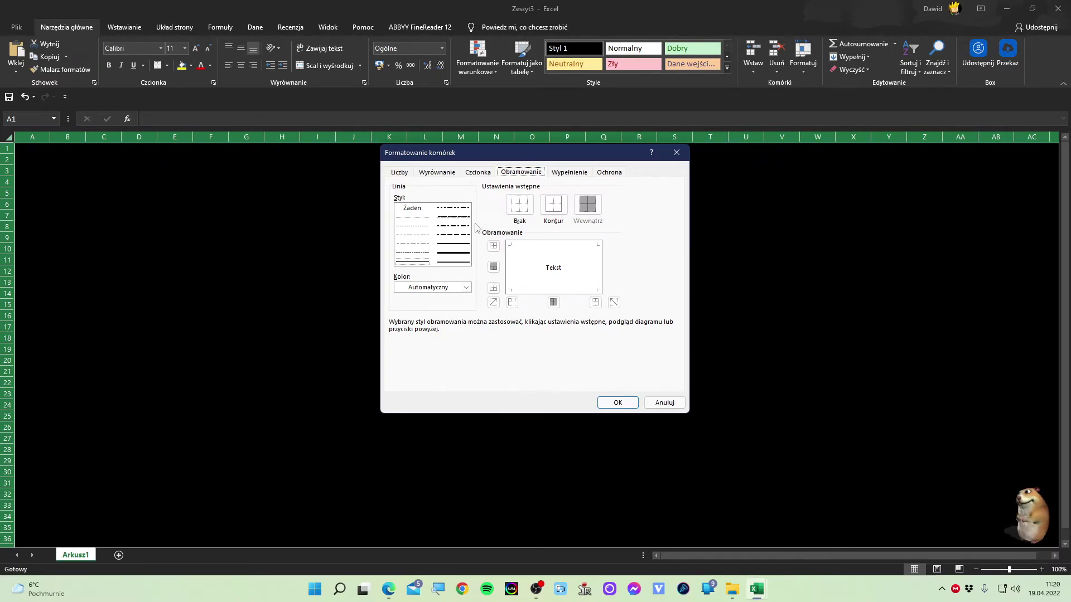
click(466, 287)
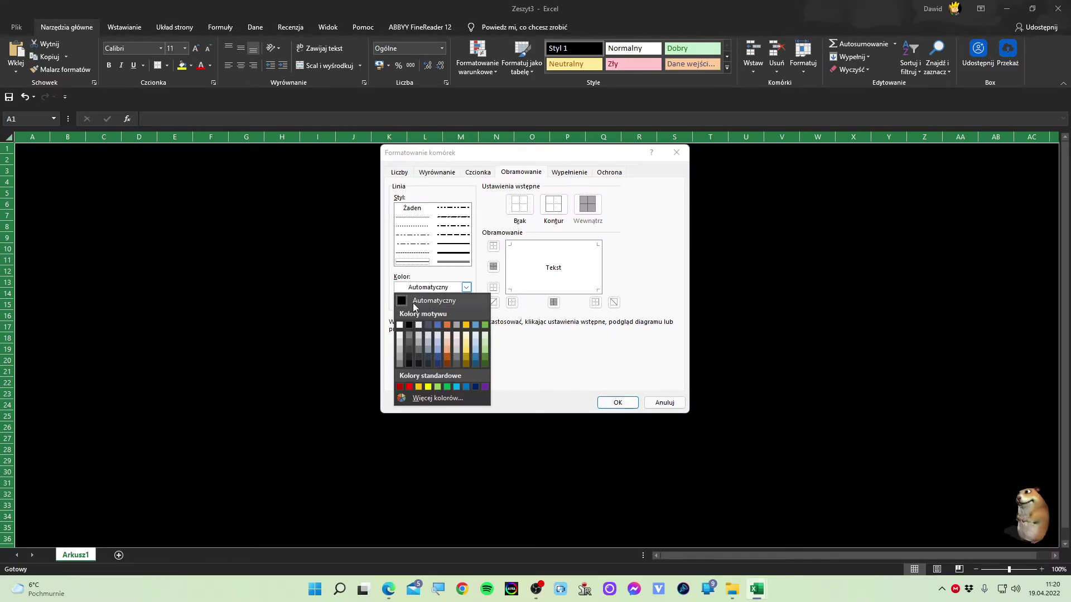
click(400, 325)
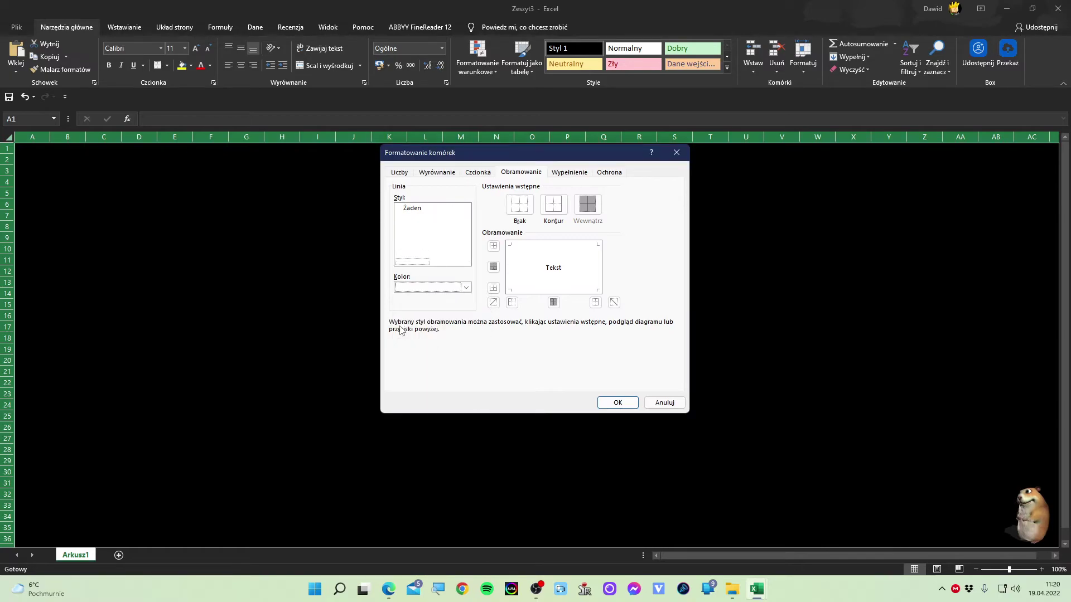
click(602, 399)
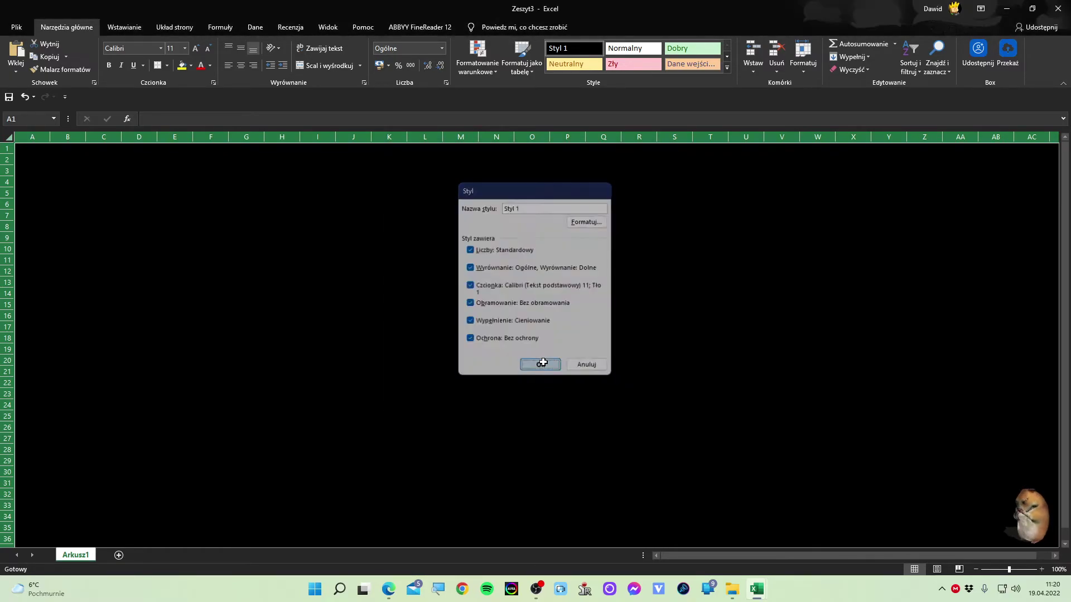
click(541, 363)
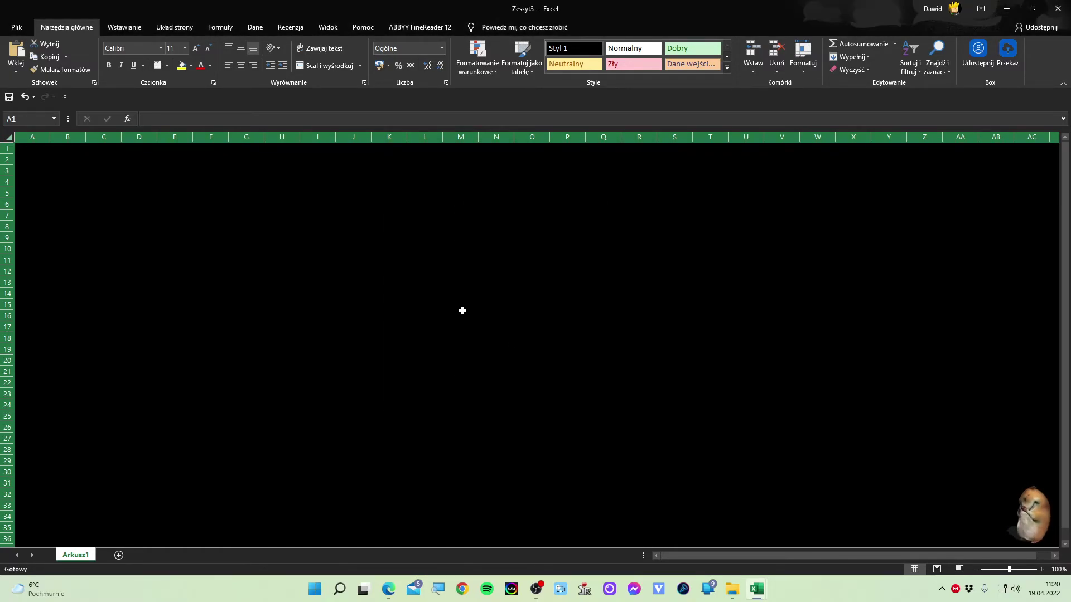
Step: Apply Styl 1 to the sheet with Zastosuj and select a single cell
right_click(582, 50)
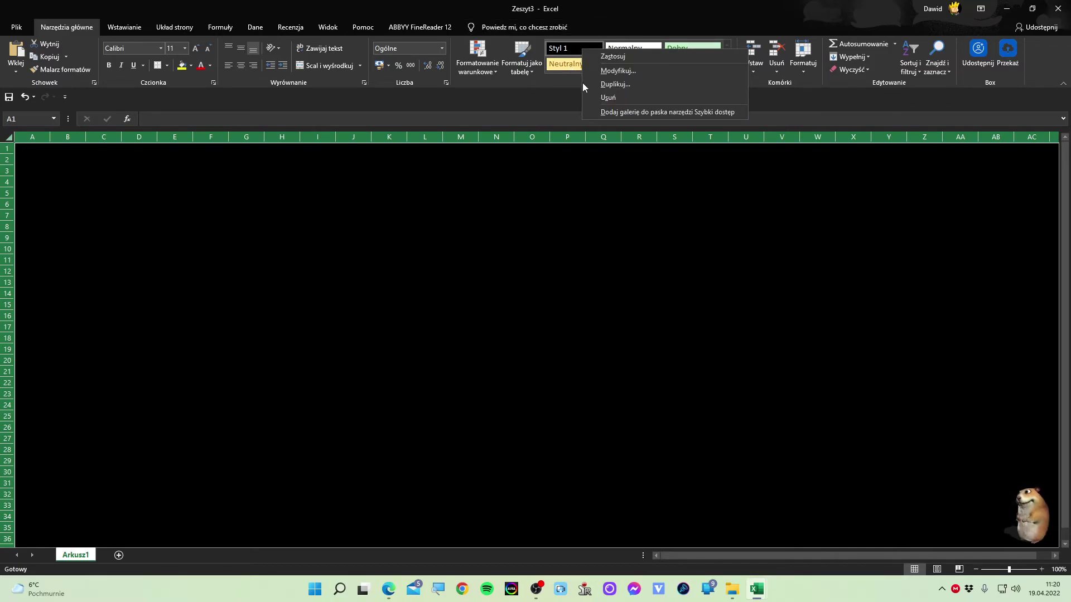
click(612, 56)
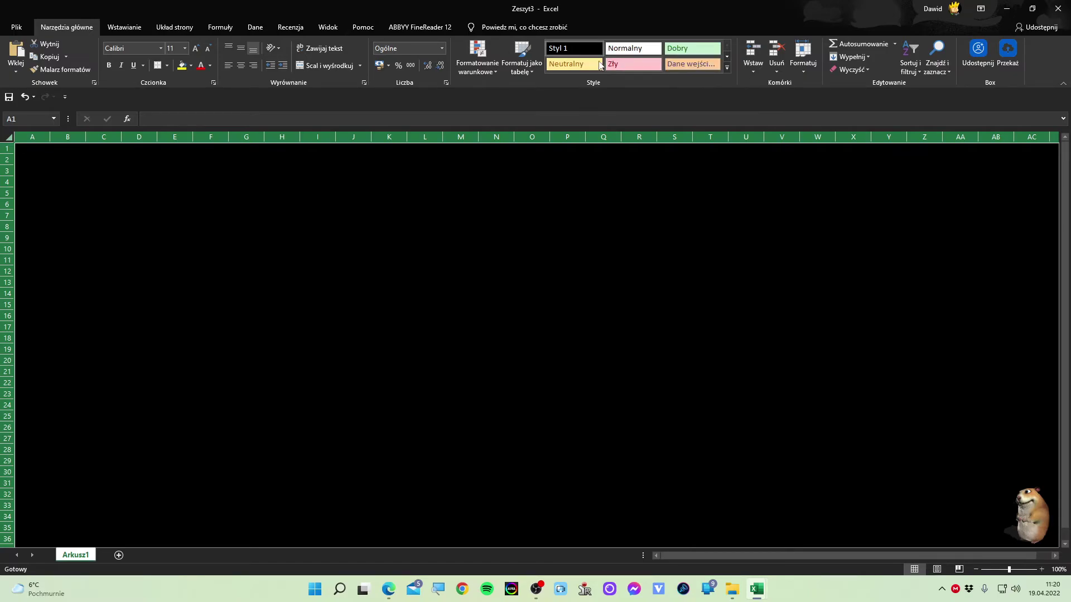
click(58, 155)
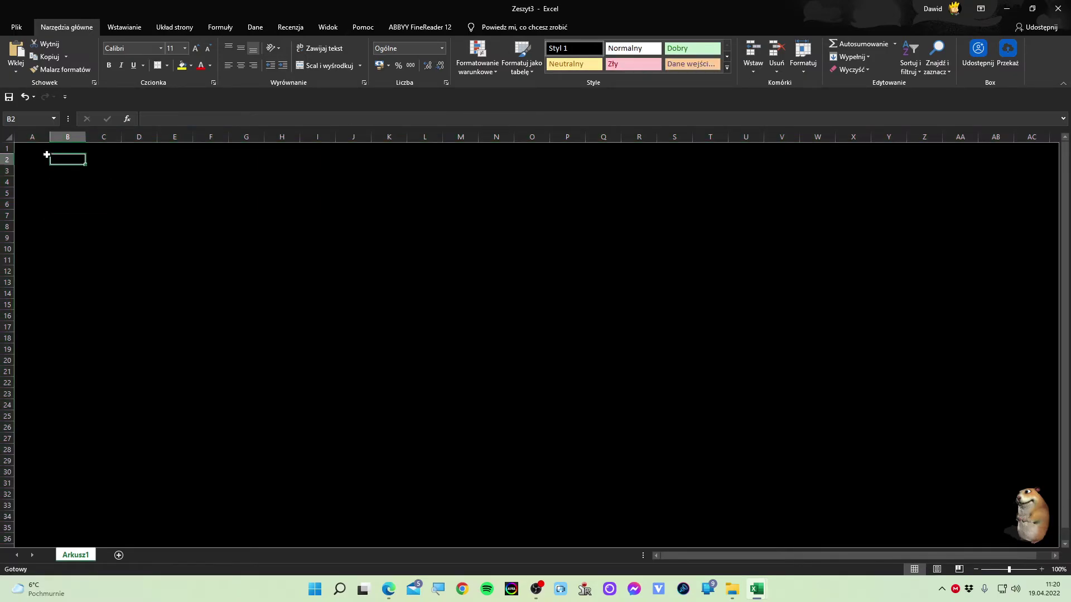
click(44, 151)
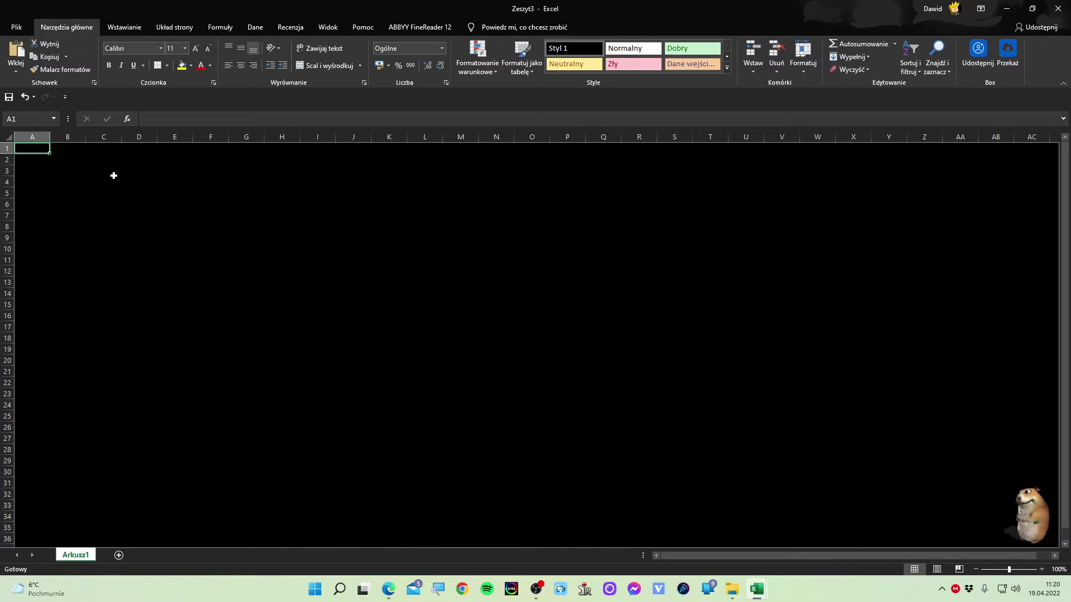
text(55)
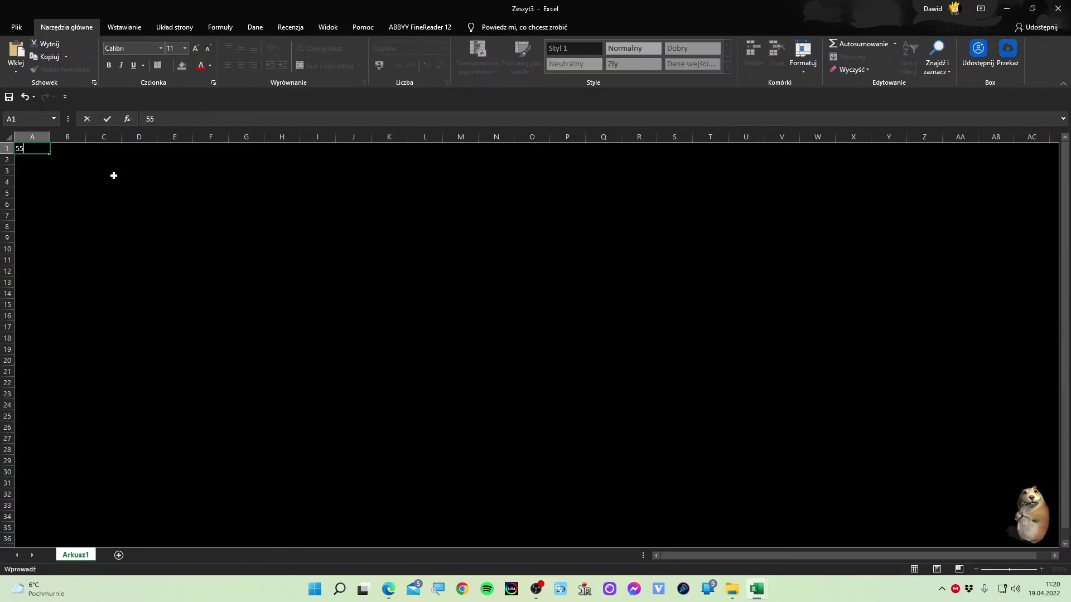
text(=)
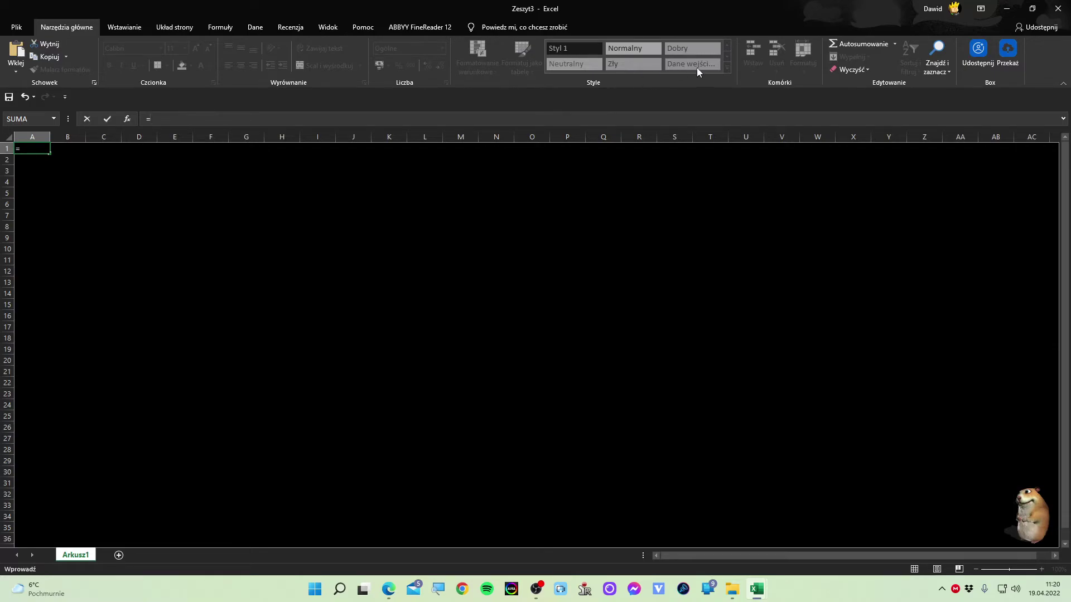
click(318, 205)
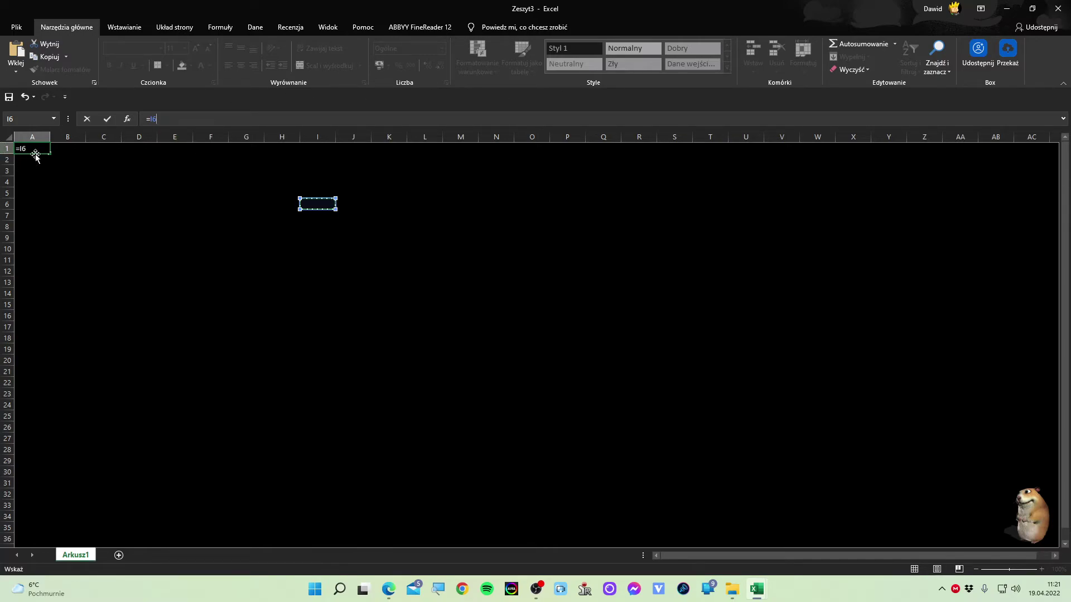
click(94, 158)
click(62, 156)
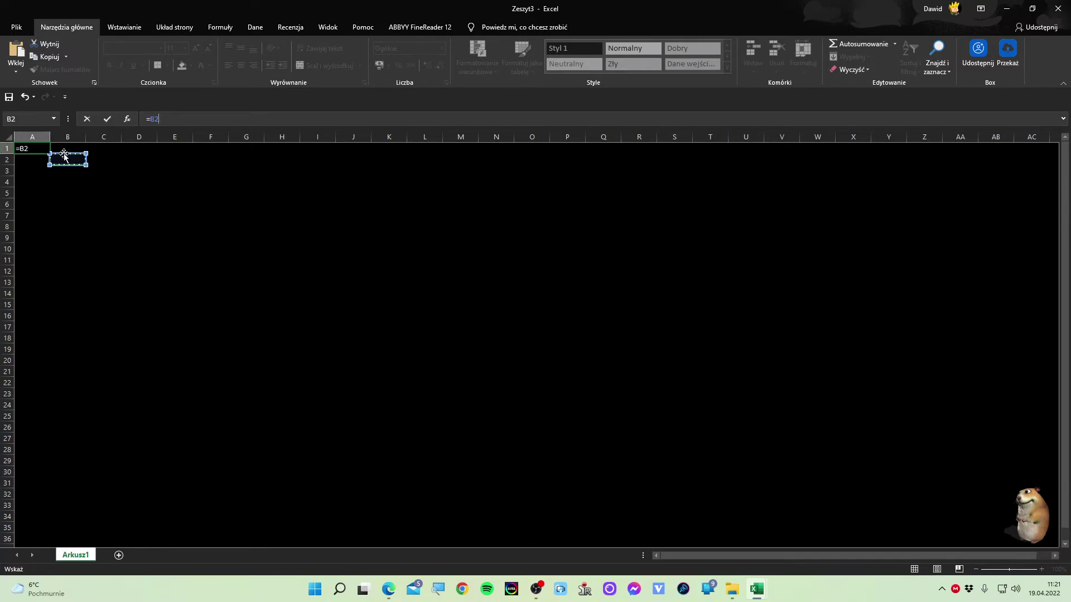
drag(64, 156, 74, 148)
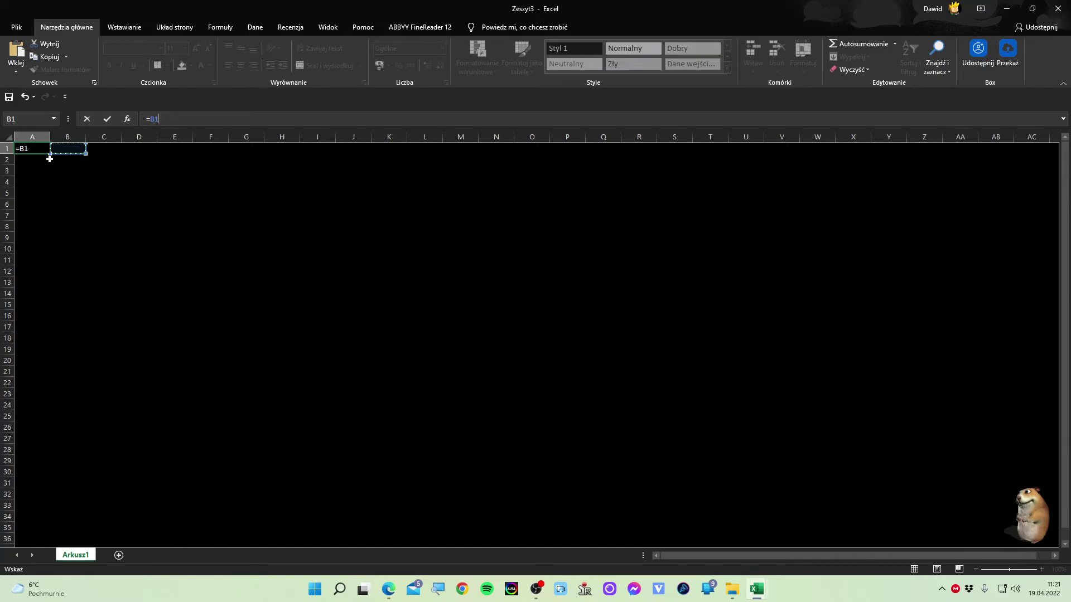
key(F2)
key(BackSpace)
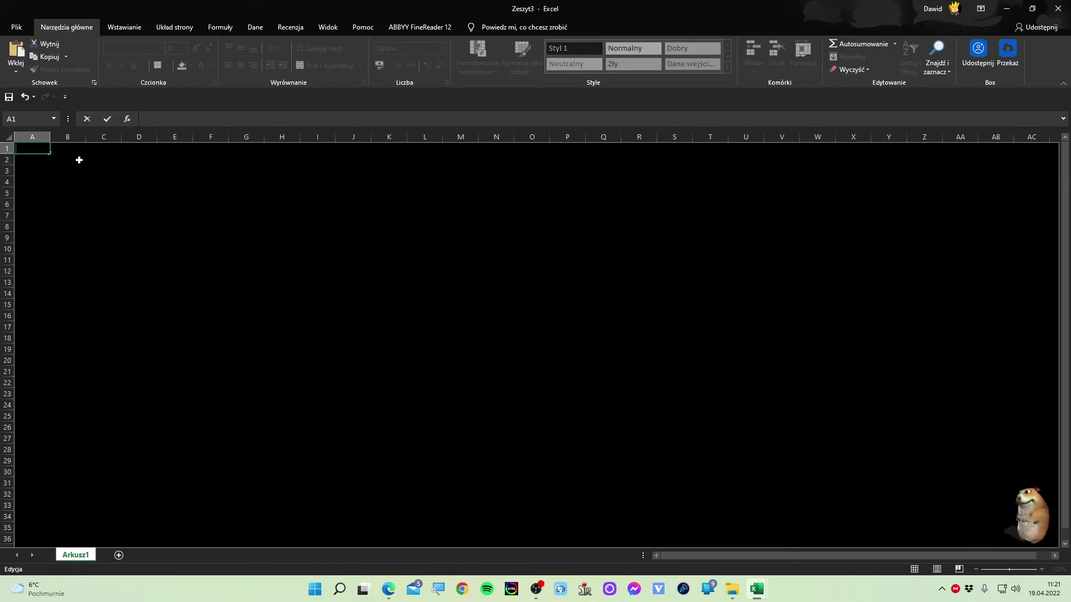
key(Escape)
click(79, 160)
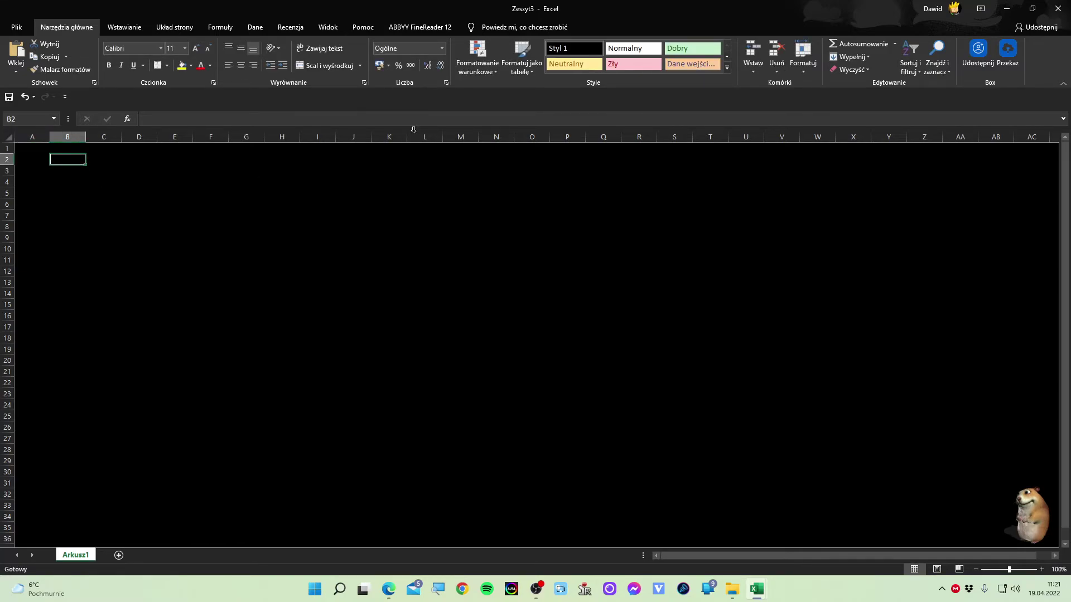
key(ctrl+a)
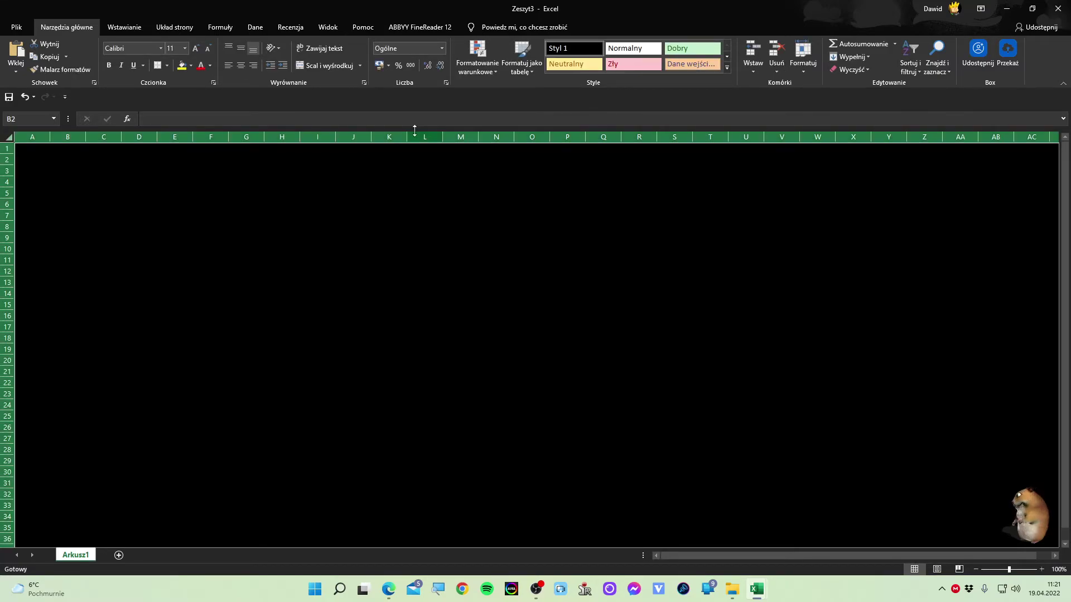
Step: Modify Styl 1 again to use white border lines and save the style
click(727, 68)
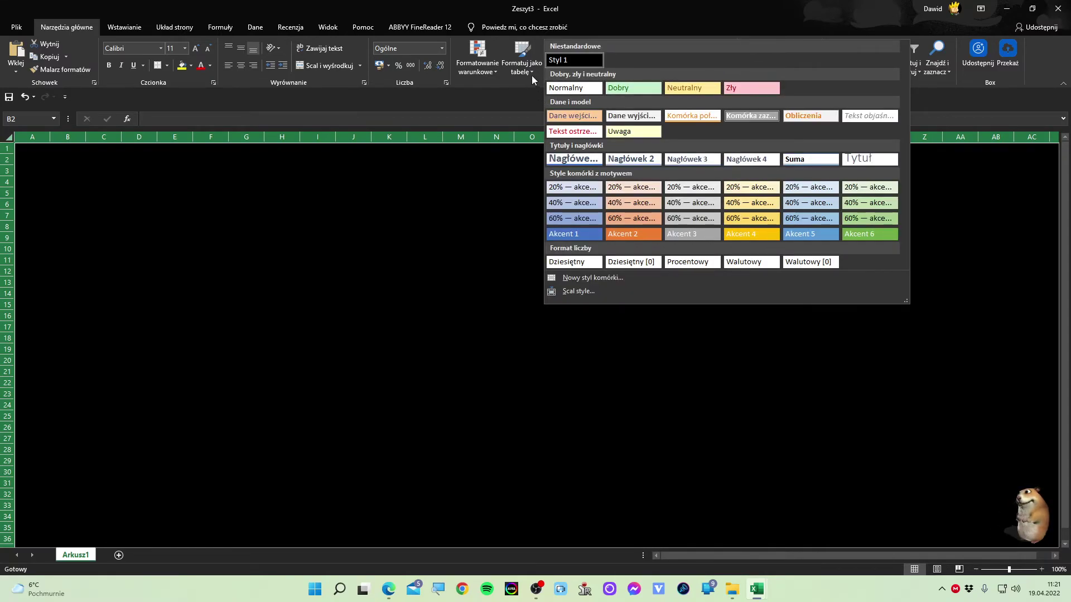
right_click(581, 61)
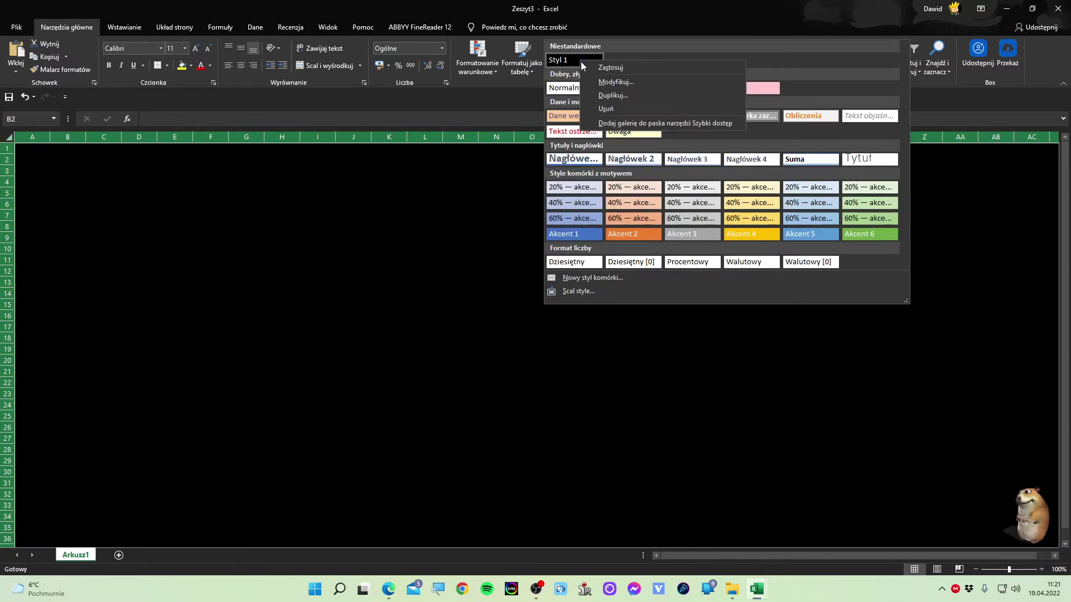
click(608, 81)
click(591, 226)
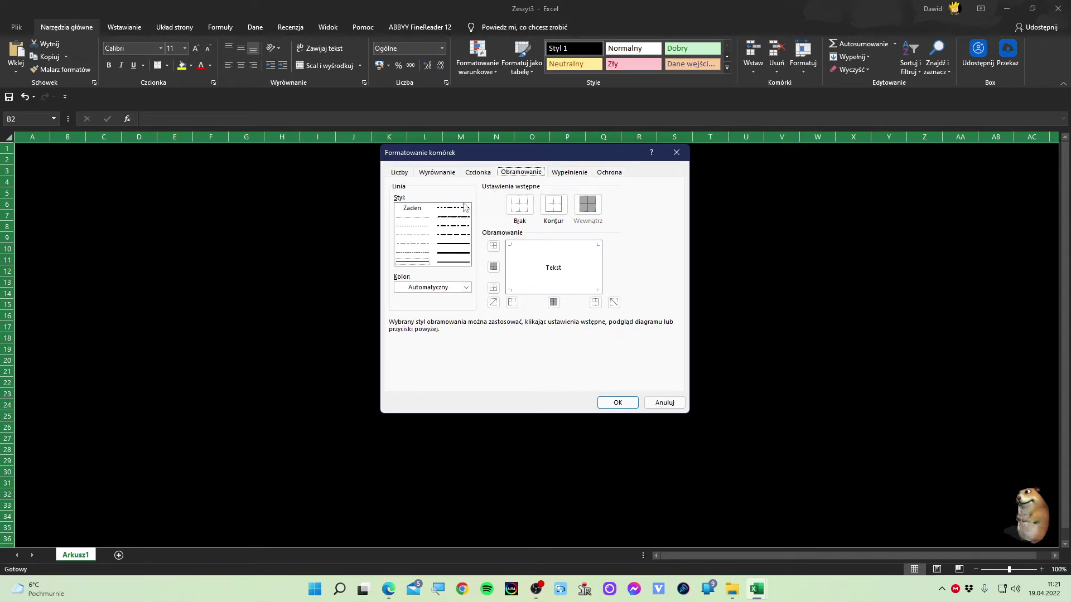
click(456, 287)
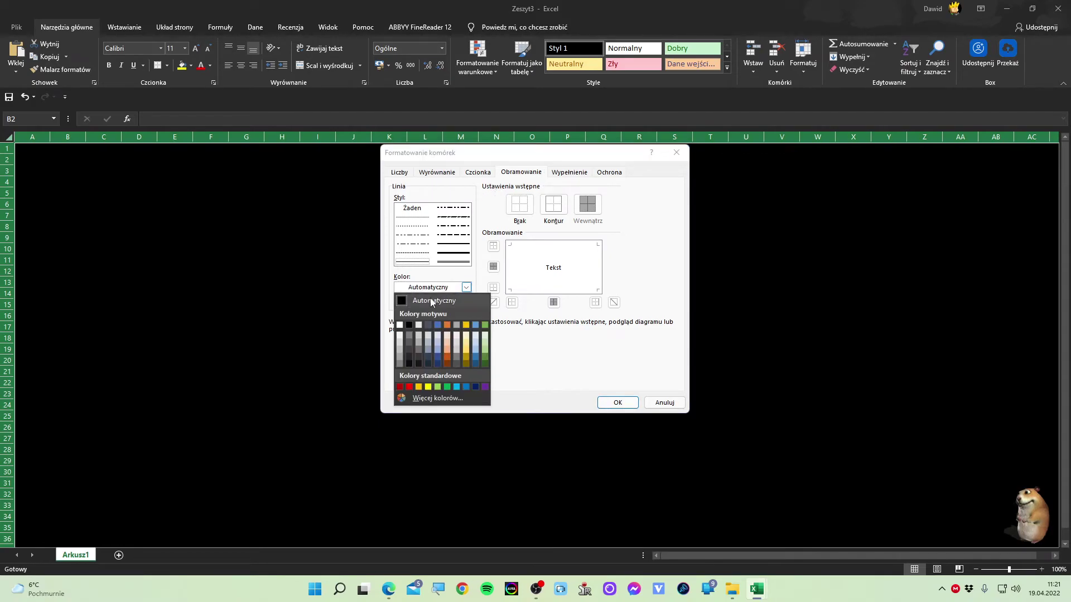
click(399, 326)
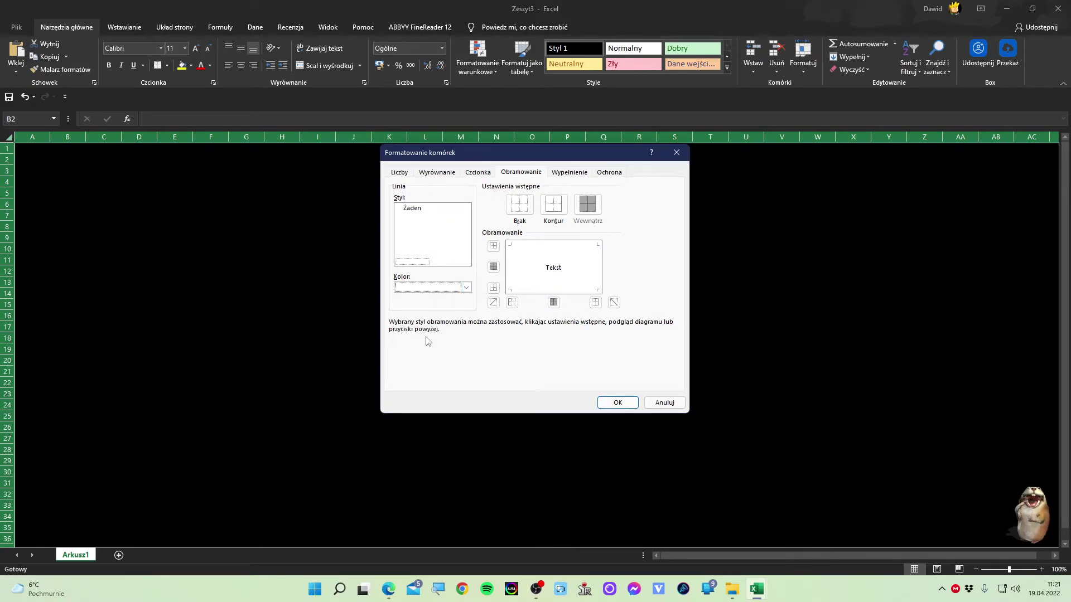
click(617, 402)
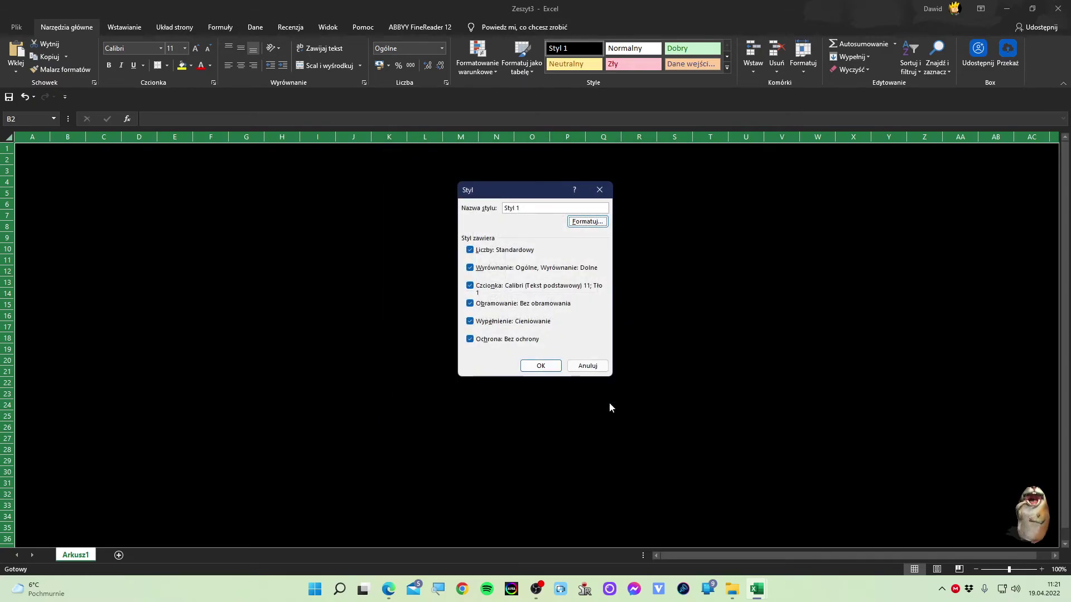
click(558, 367)
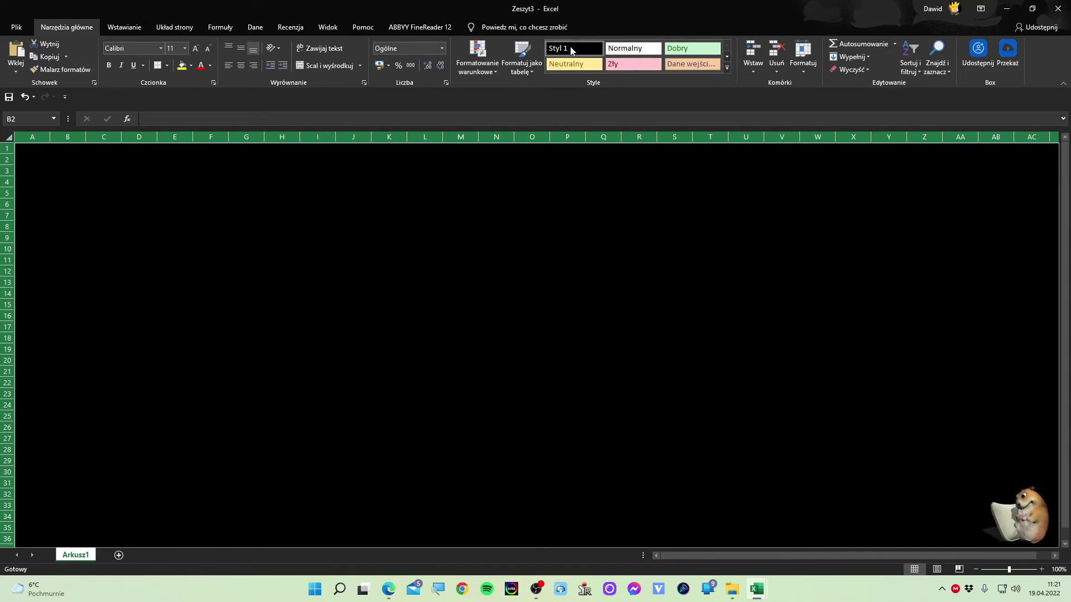
Step: Reset the sheet to Normal, reapply Styl 1, then select the whole sheet
click(617, 51)
click(591, 51)
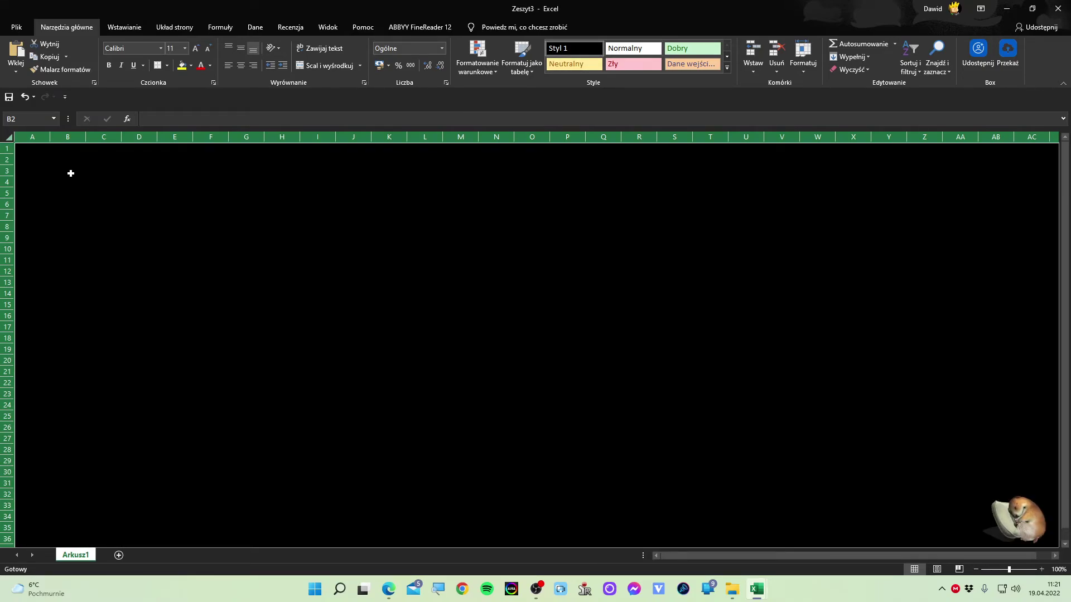
click(307, 180)
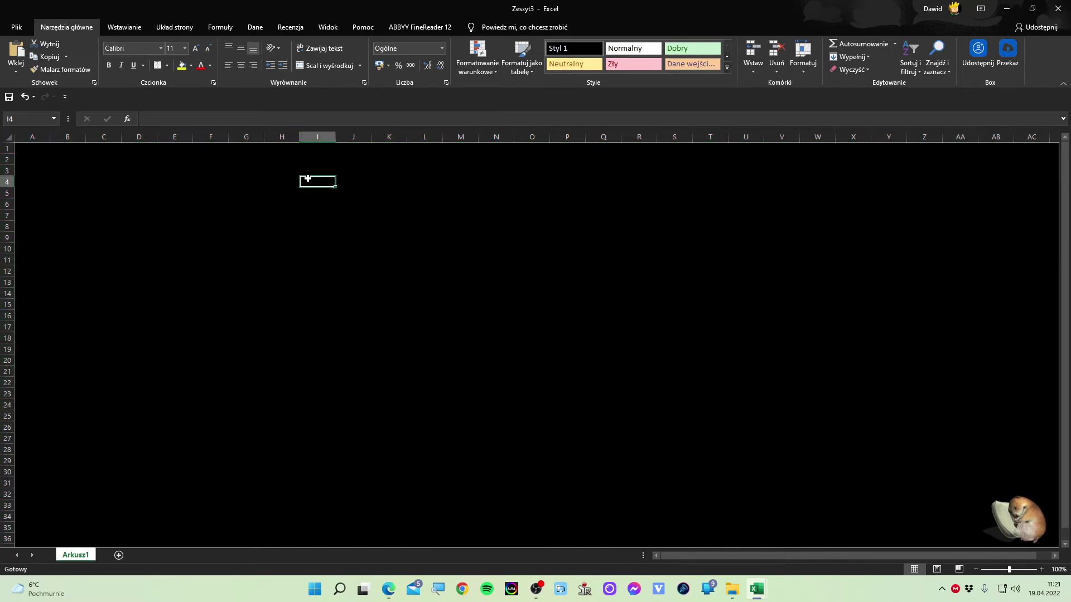
click(32, 150)
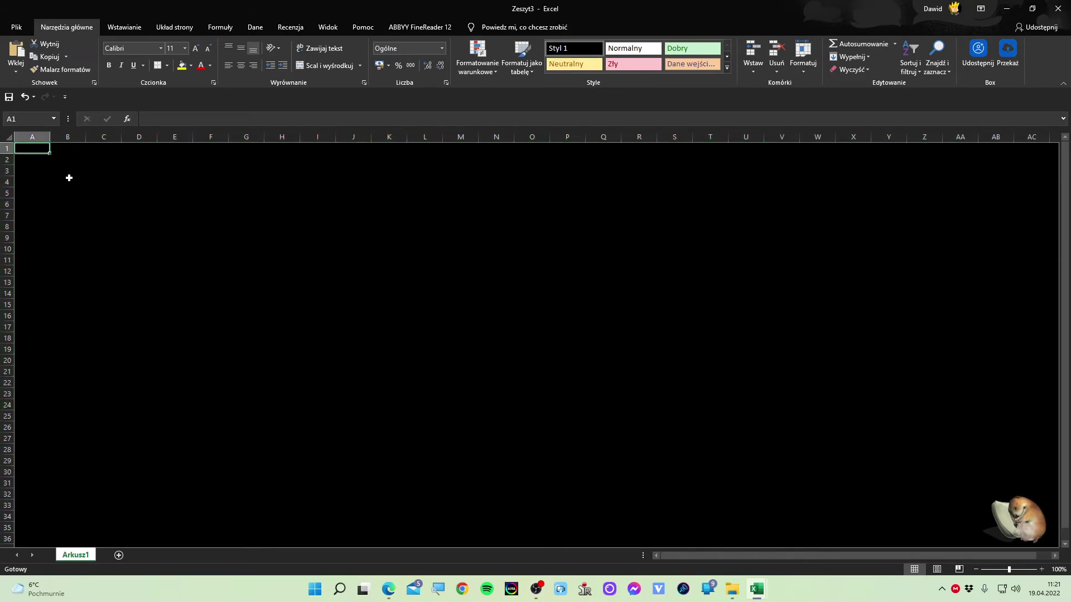
key(ctrl+a)
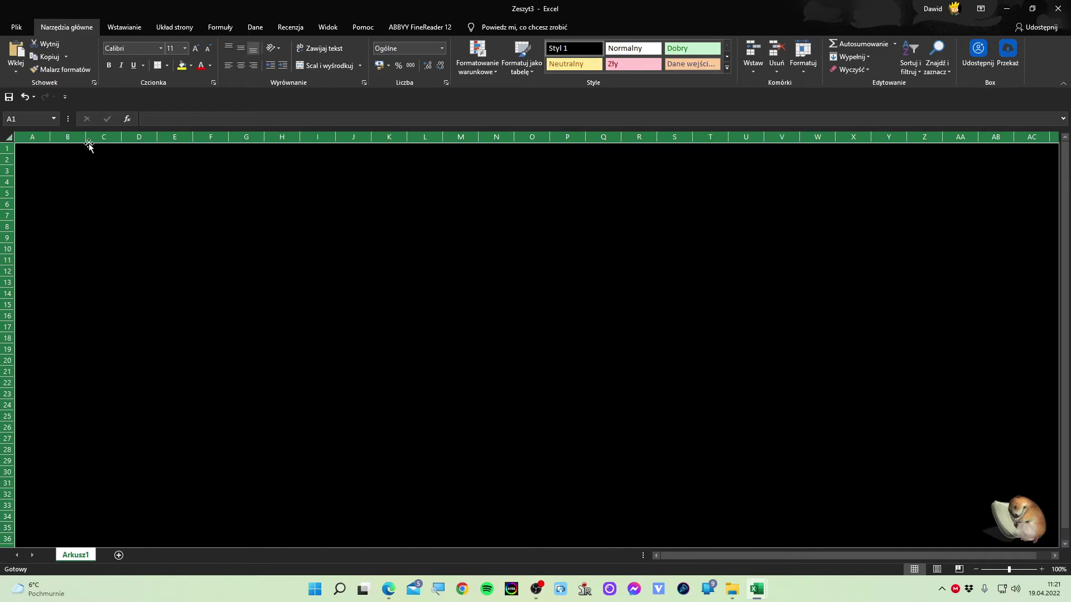
click(727, 67)
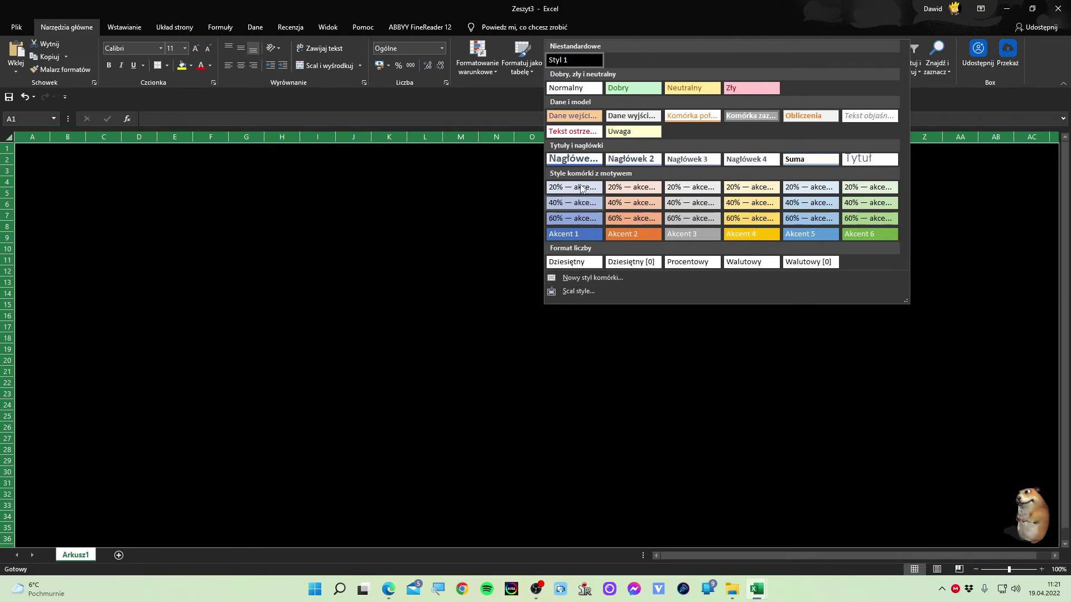
Step: Open Styl 1's border formatting and apply the Kontur outline preset on all sides
right_click(583, 63)
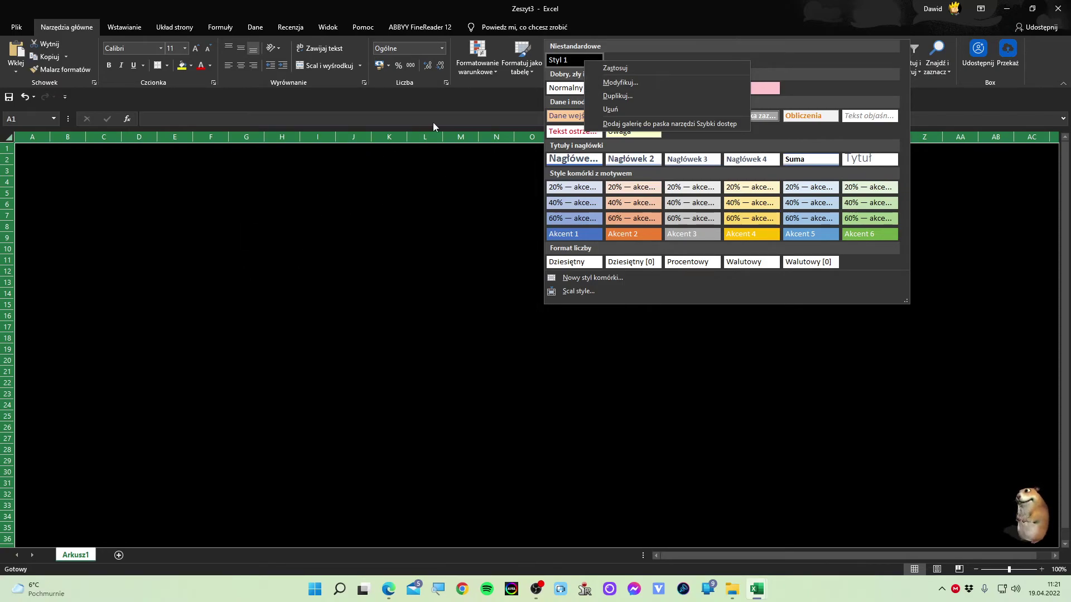
click(616, 87)
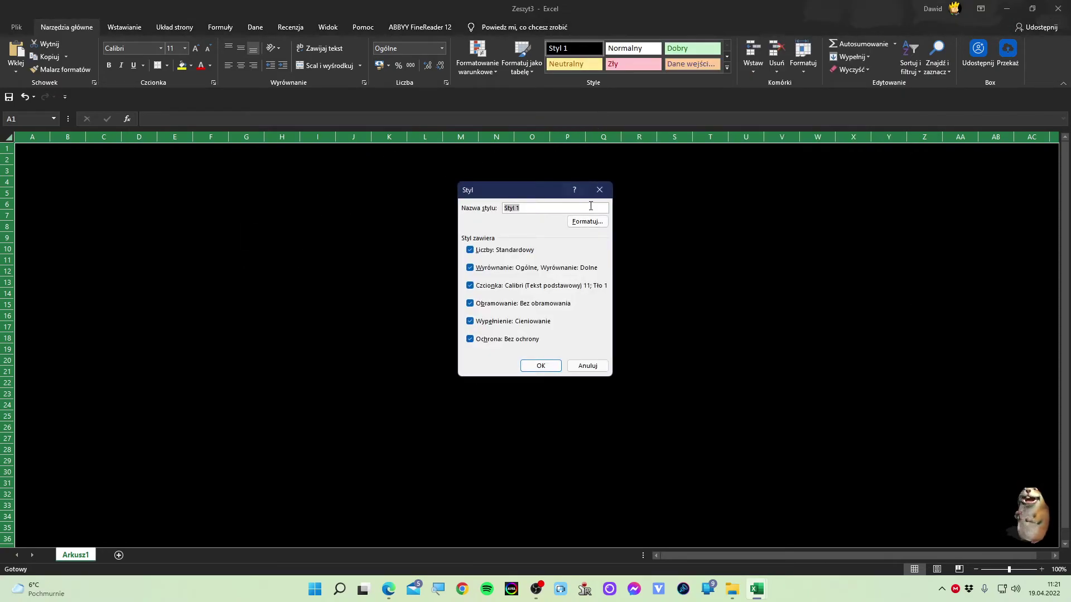
click(588, 221)
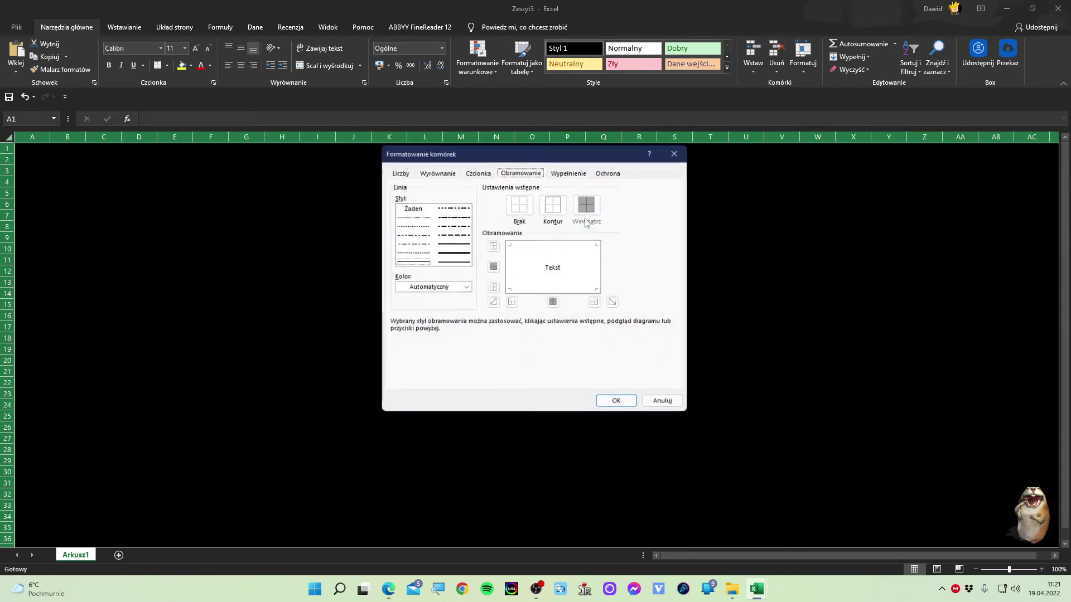
click(437, 173)
click(520, 172)
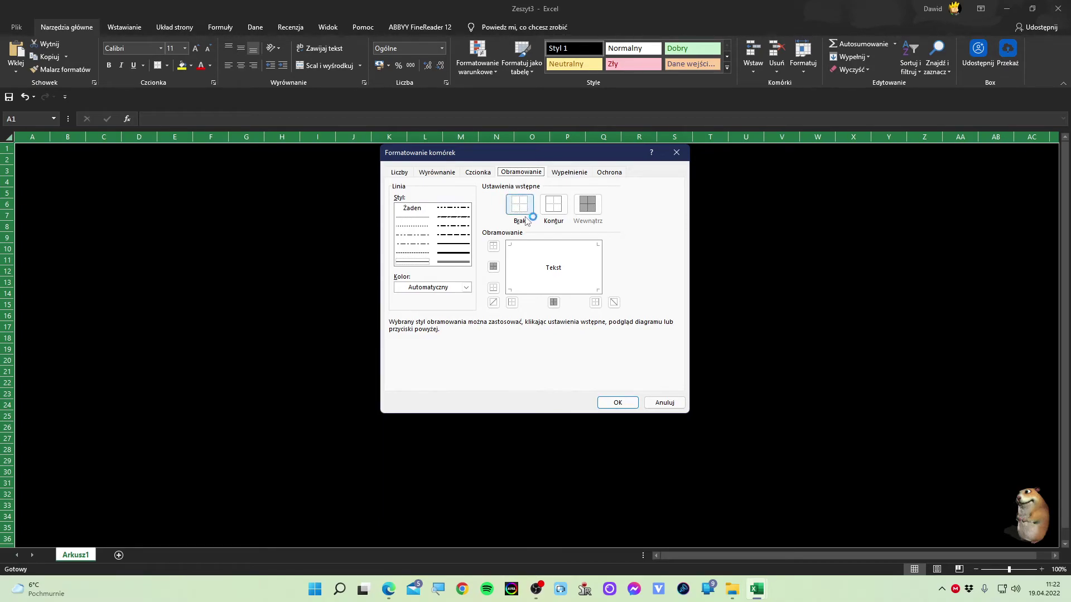
click(554, 212)
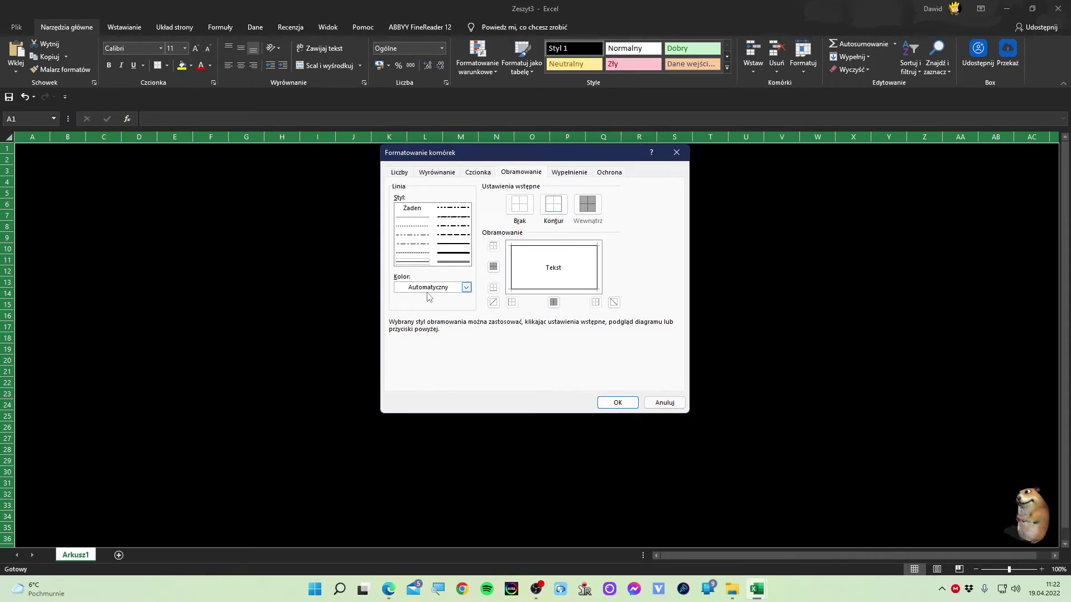
Step: Set the outline border colour to white and save Styl 1
click(466, 287)
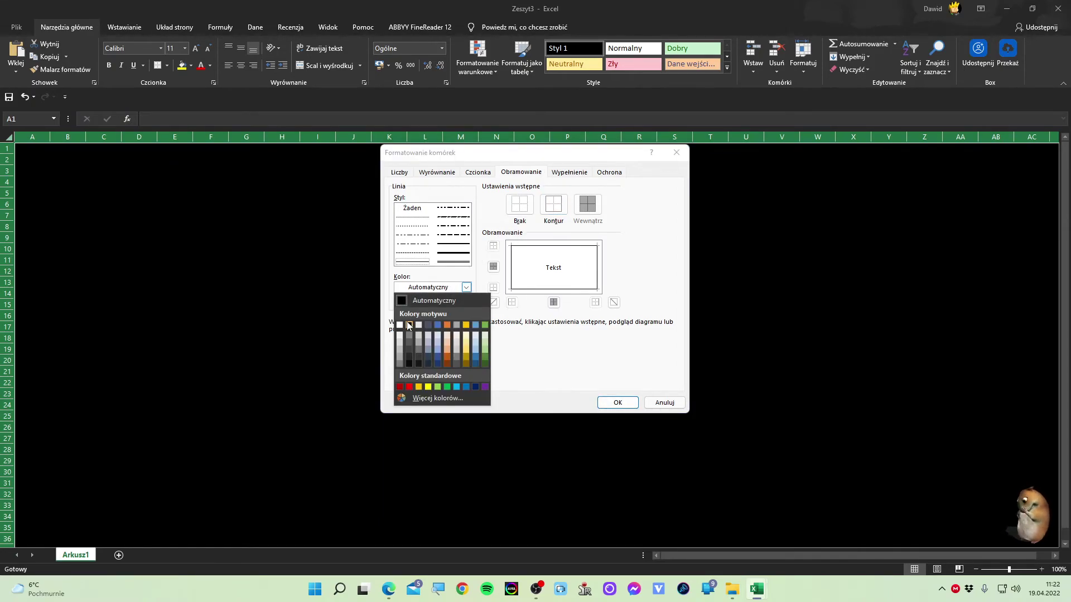
click(401, 326)
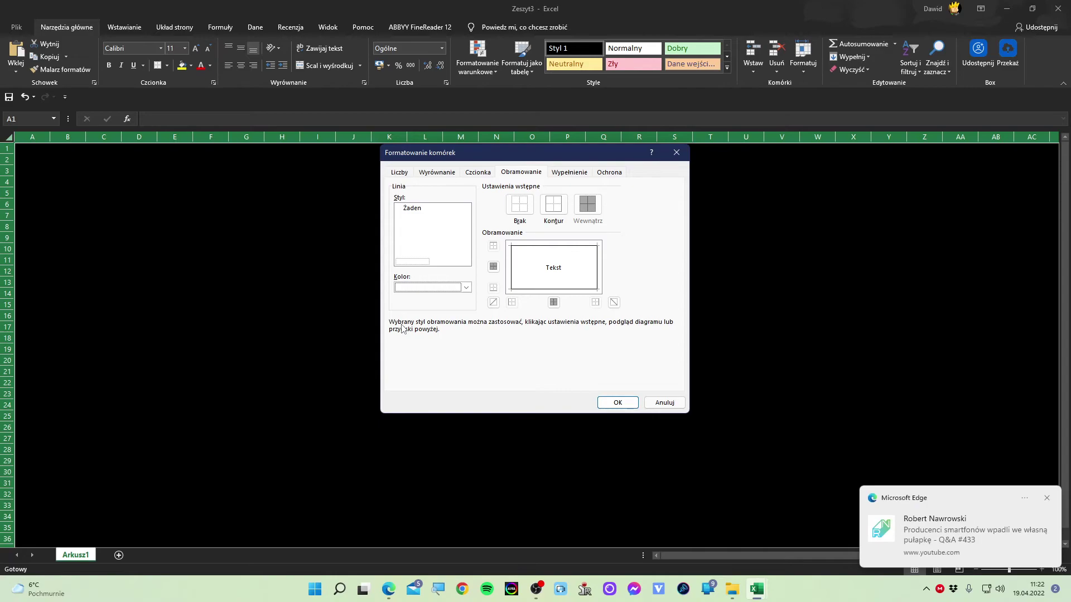
click(1045, 499)
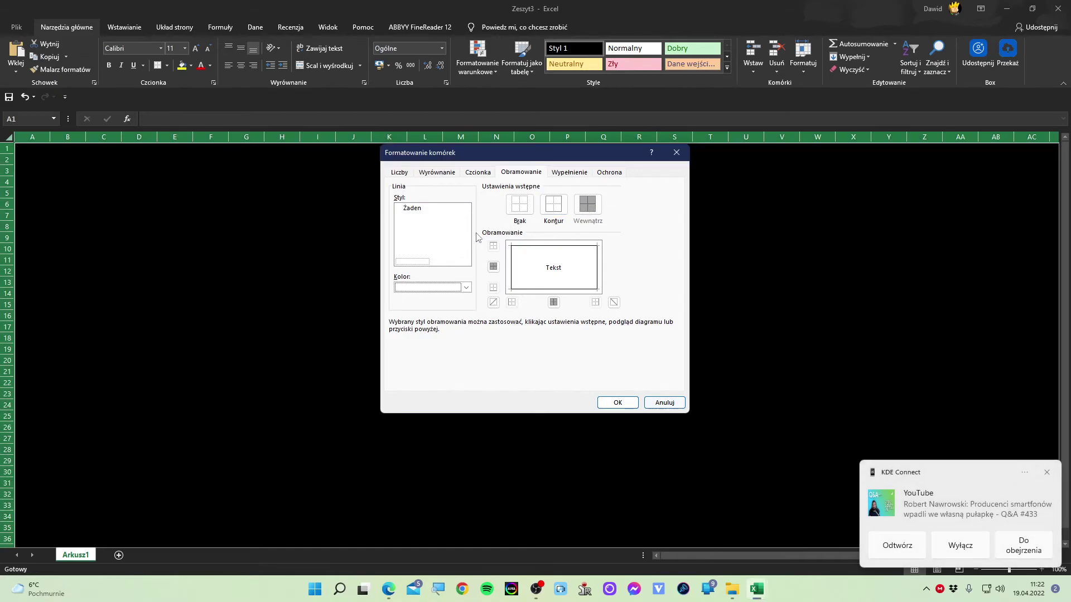
click(467, 287)
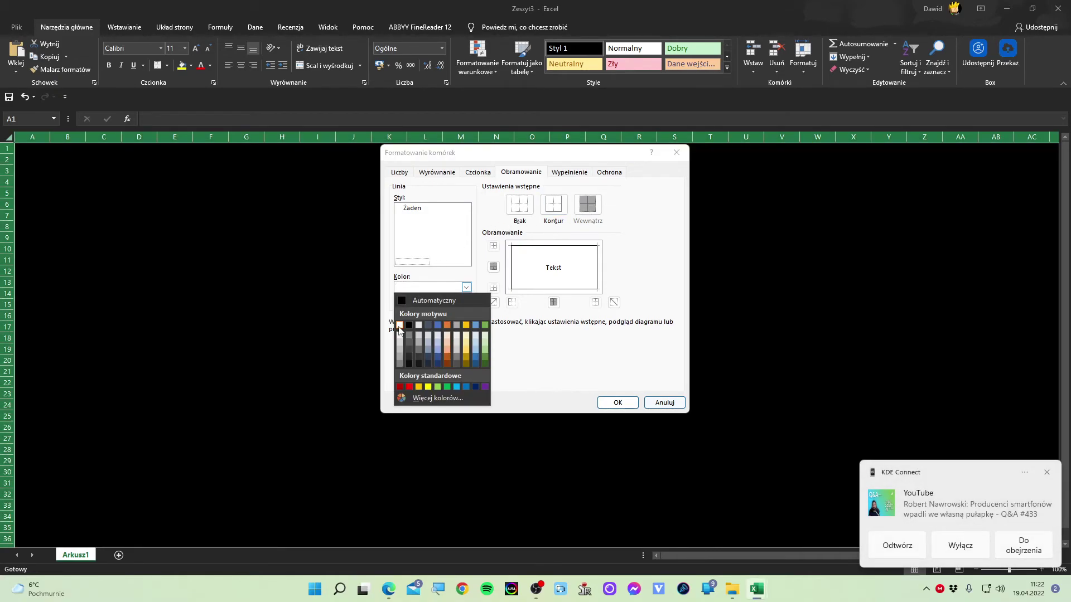
click(399, 326)
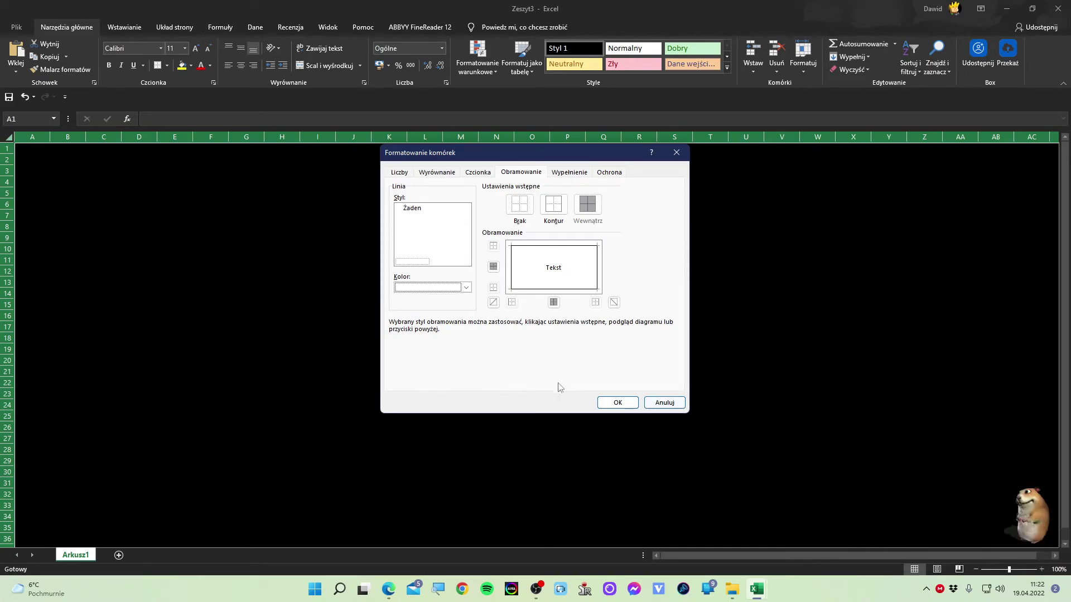
click(618, 403)
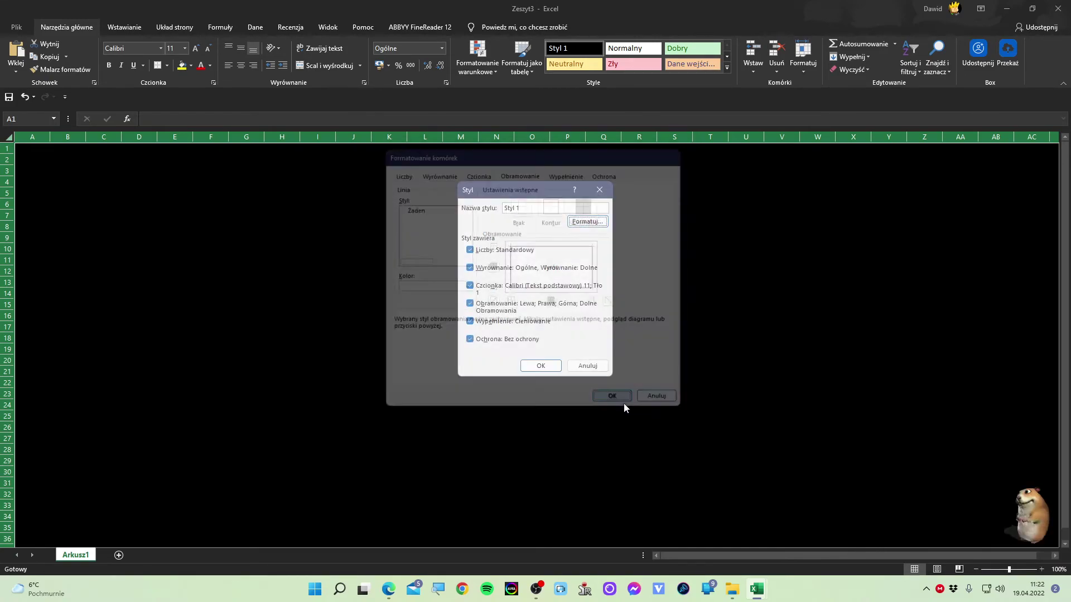
click(549, 361)
click(175, 192)
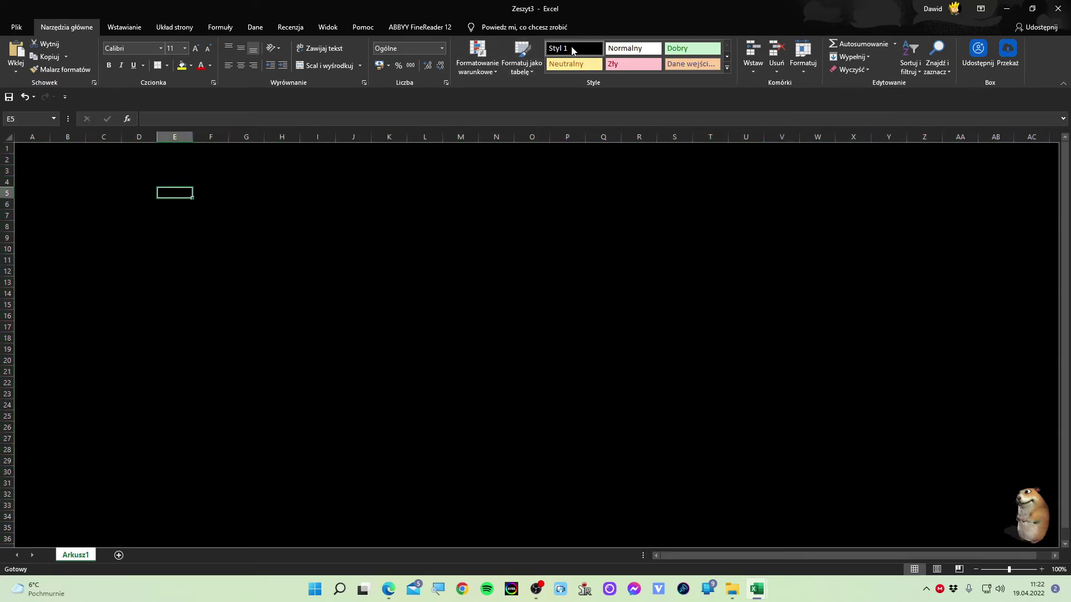
Step: Reset cell E5 to the white Normalny style, leaving the rest of the sheet black, and reselect E5
click(621, 50)
click(453, 209)
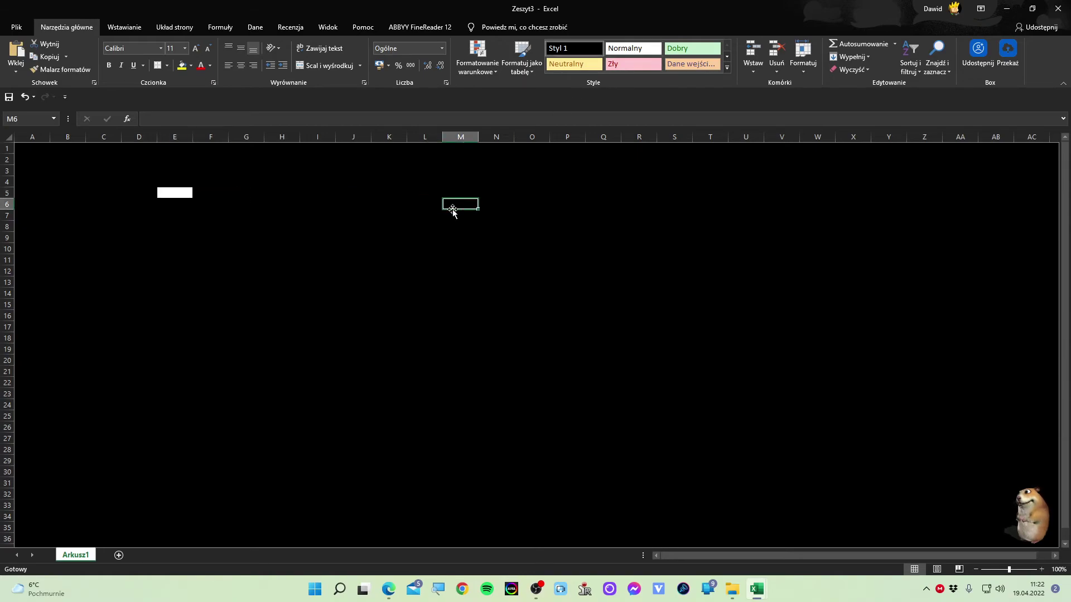
click(186, 196)
click(215, 200)
click(167, 192)
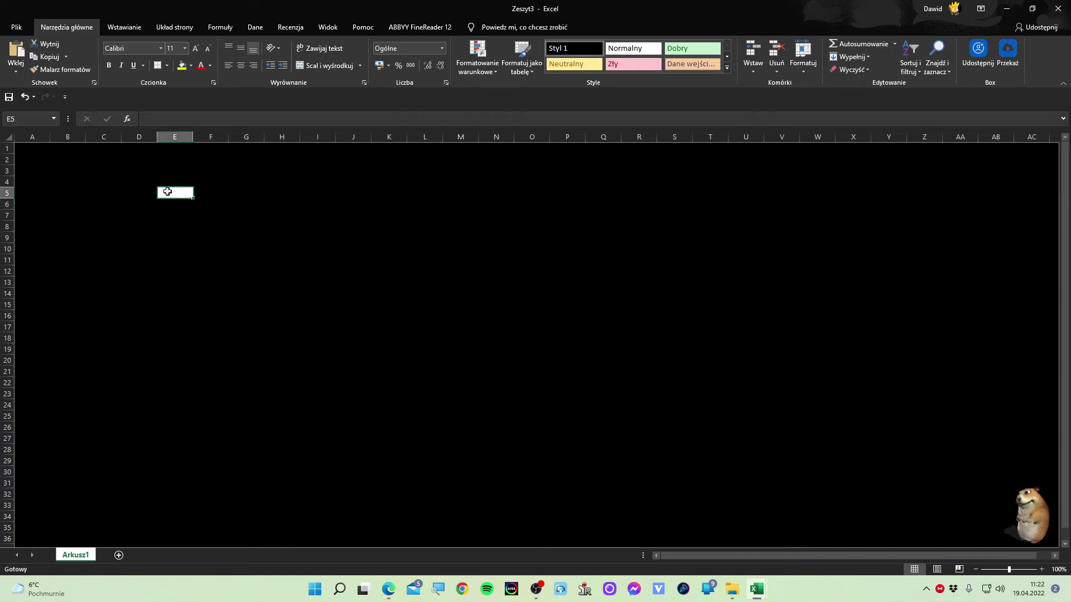
click(69, 193)
click(180, 194)
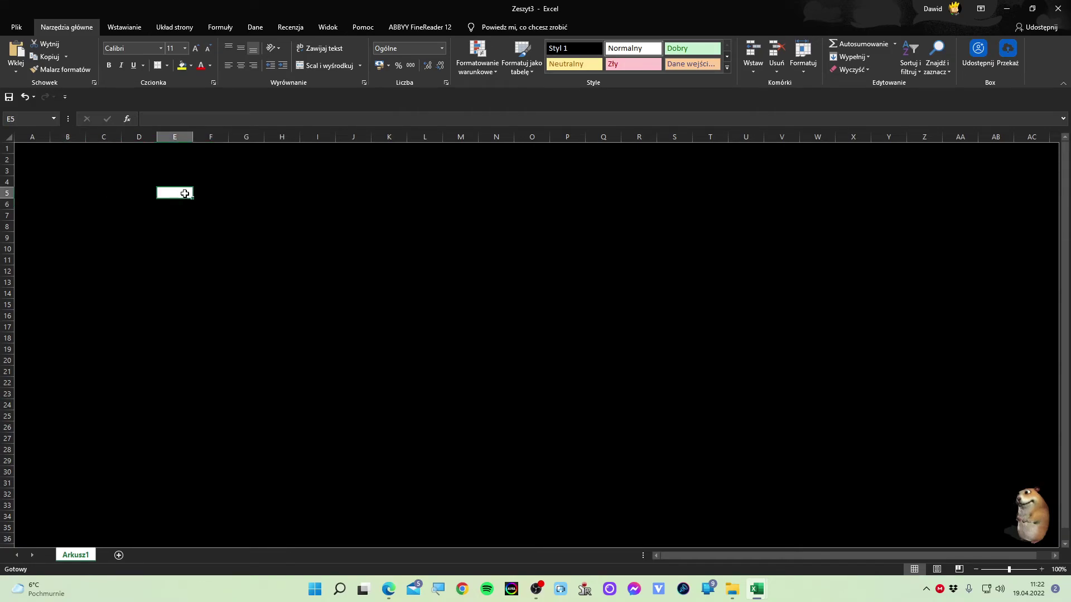
Step: Apply Styl 1 to the whole sheet so E5 turns black again
key(ctrl+a)
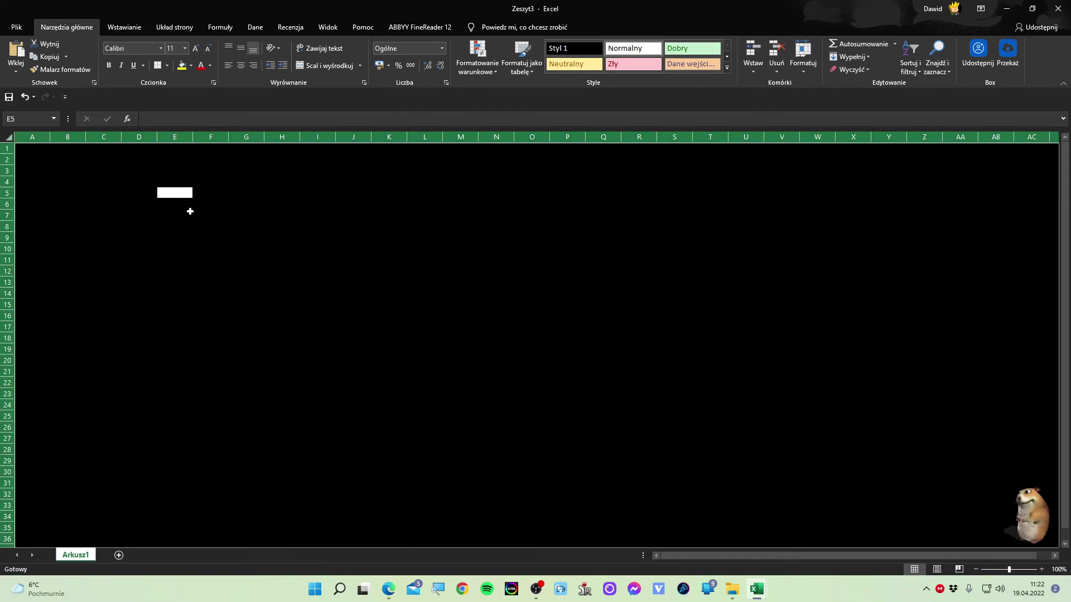
click(727, 65)
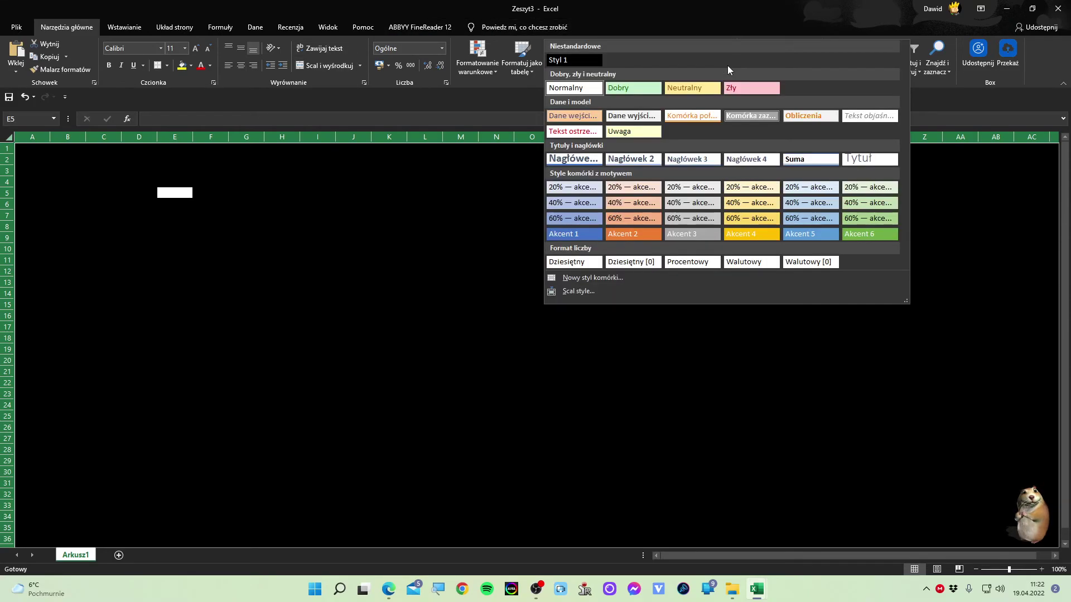
click(561, 60)
click(59, 170)
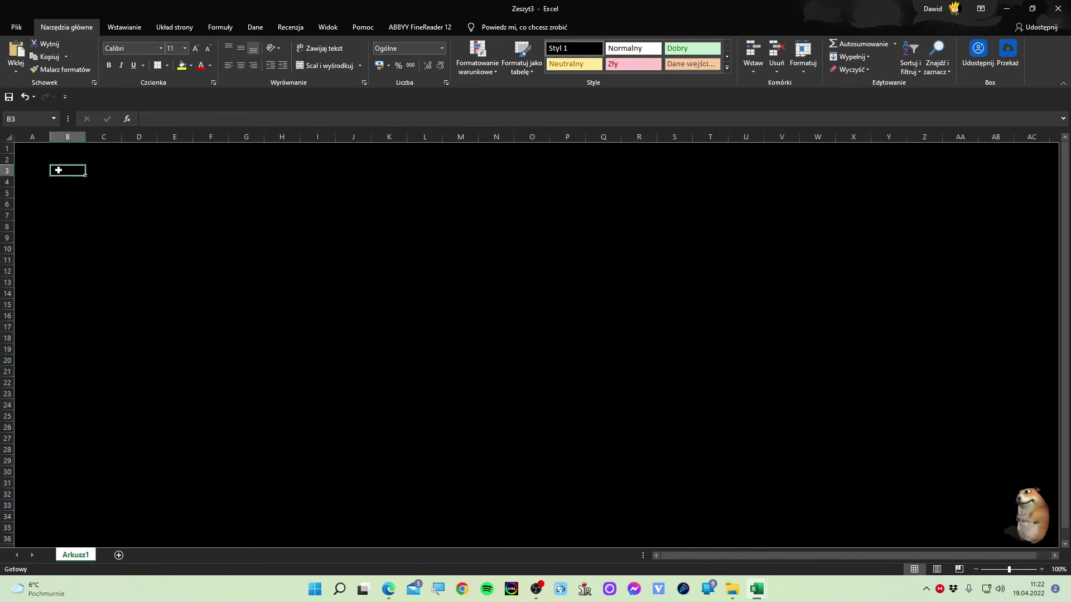
click(47, 160)
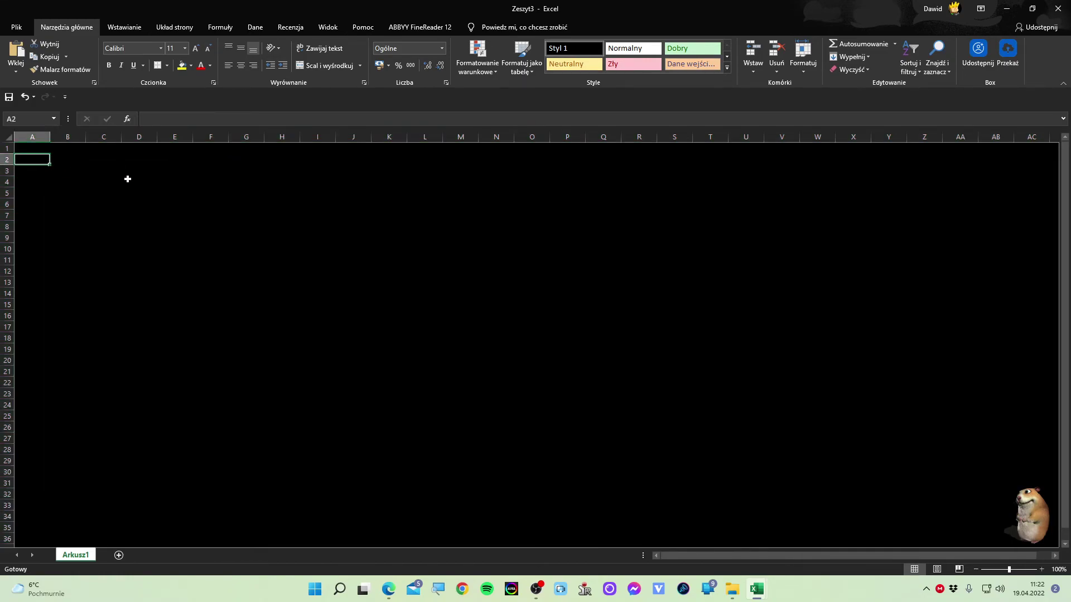
Step: Start a new cell style from the whole-sheet selection
key(ctrl+a)
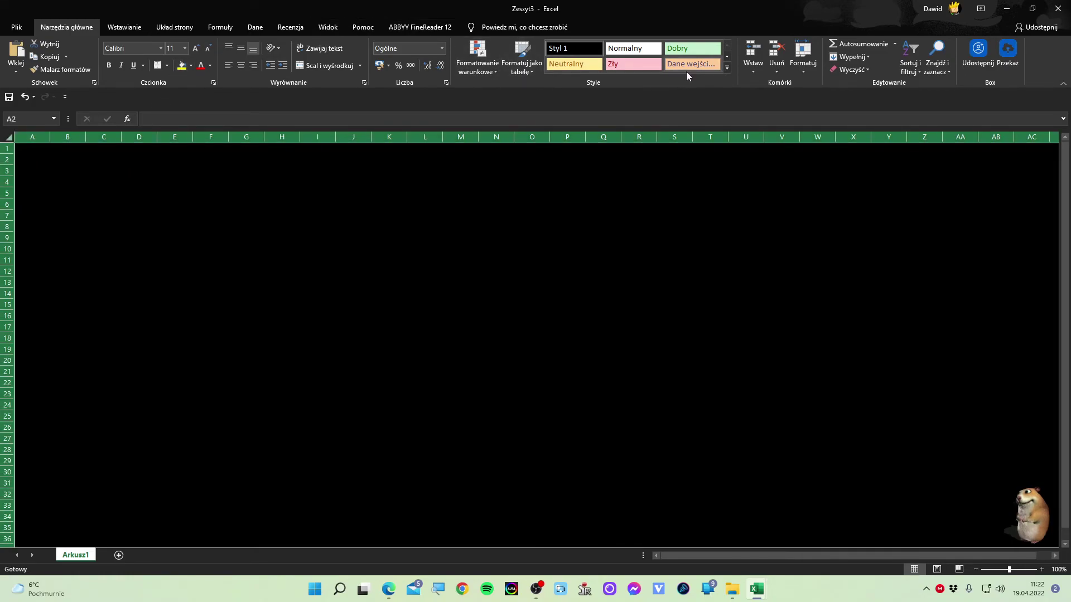
click(727, 68)
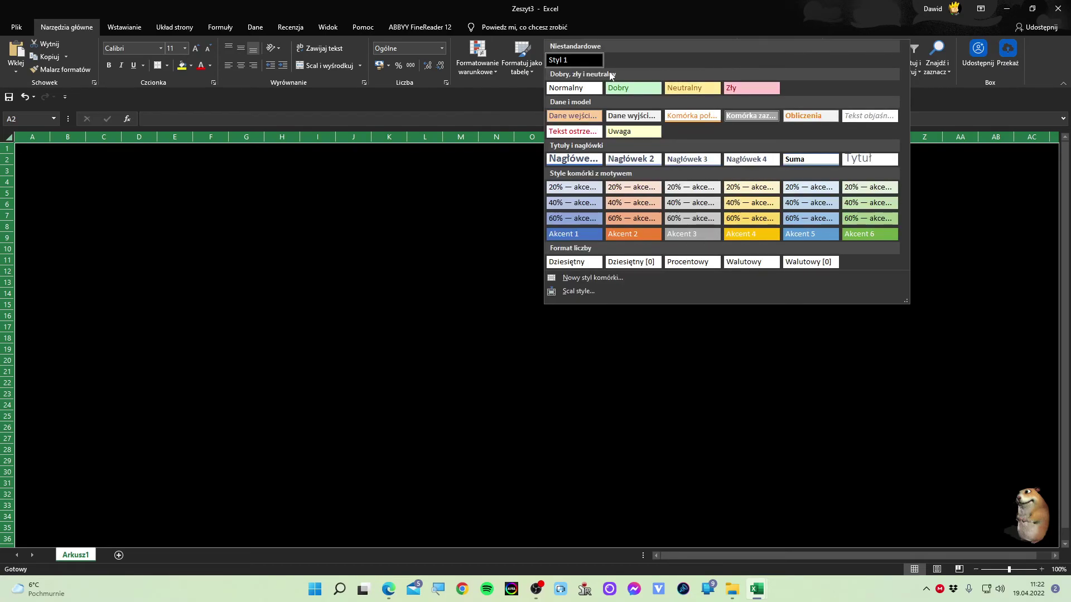
click(583, 273)
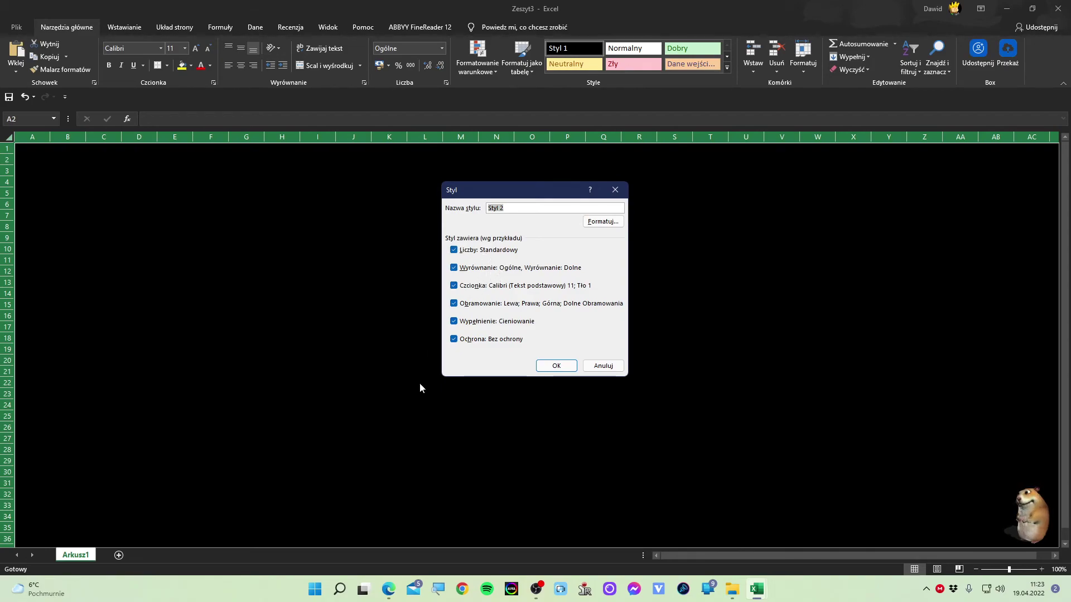
Step: Exclude protection from Styl 2 and give it a white outline border
click(488, 338)
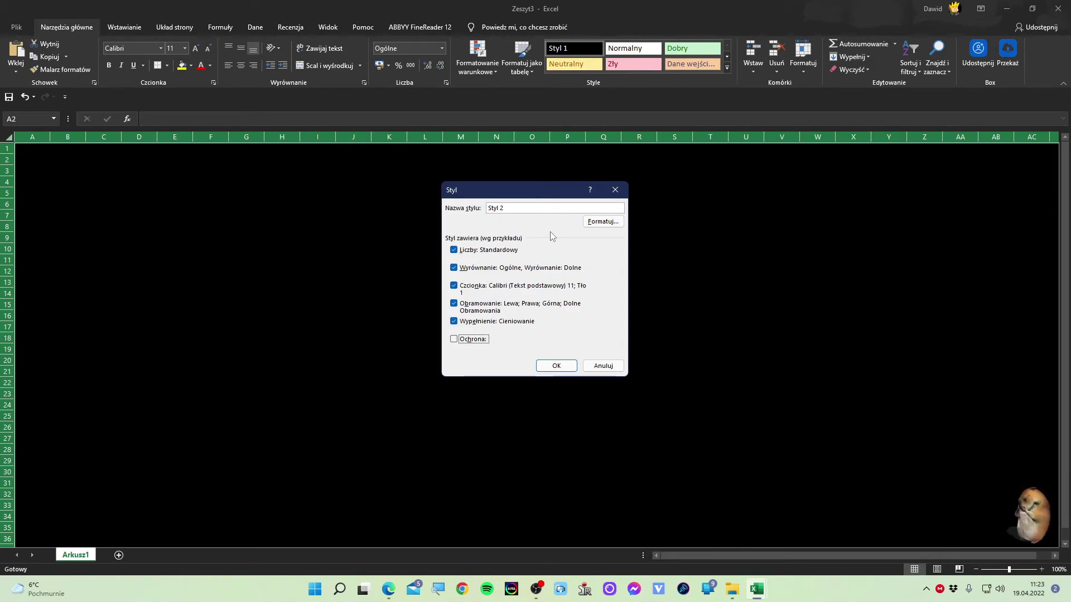
click(602, 221)
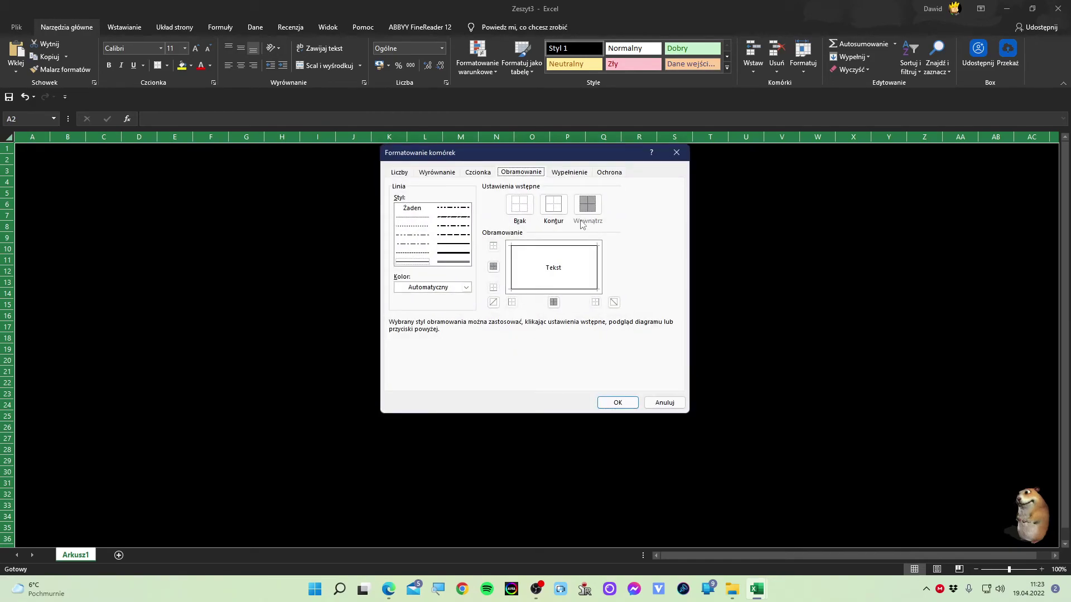
click(547, 215)
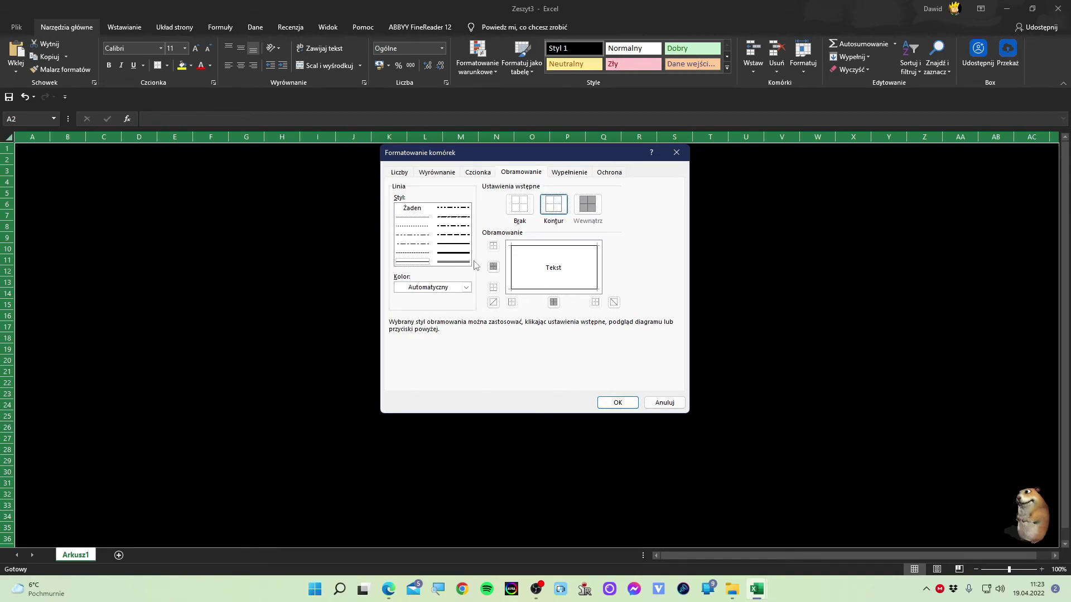
click(465, 287)
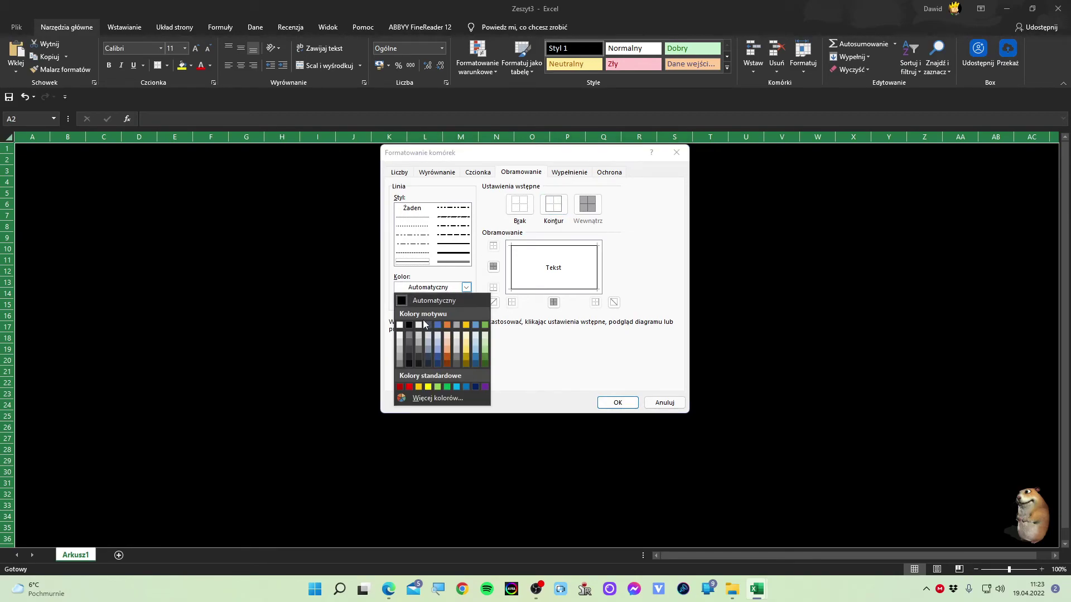
click(400, 326)
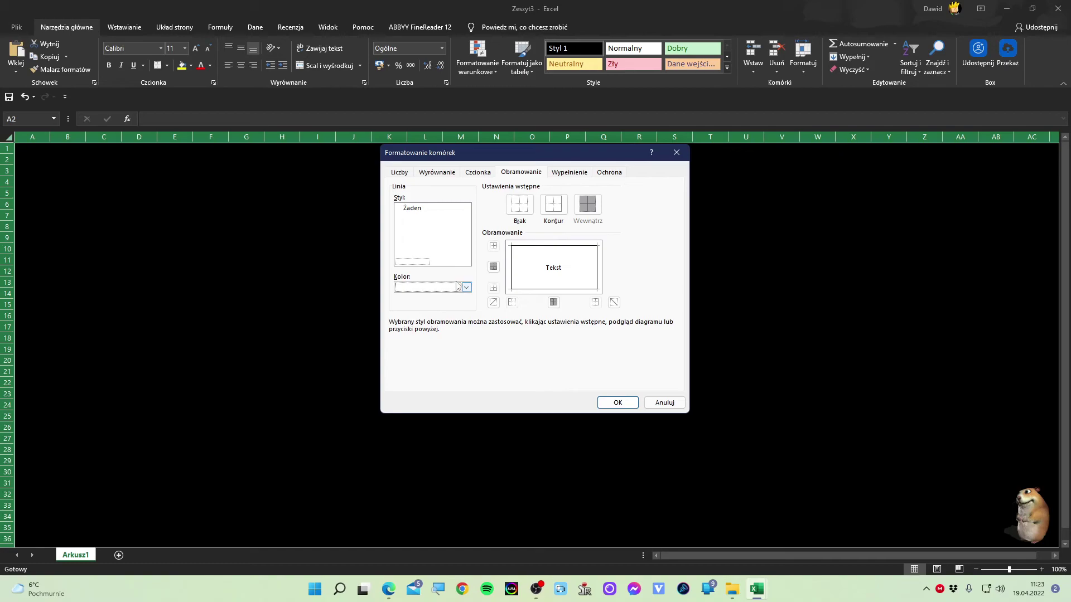
Step: Set Styl 2's font colour to white and its fill to black, then confirm the formatting
click(487, 172)
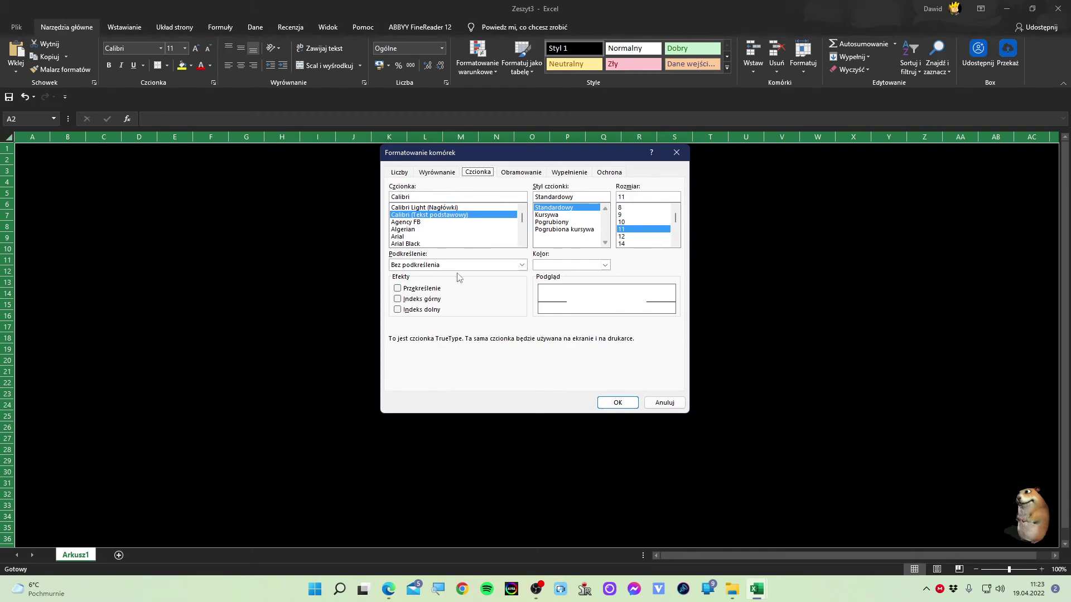
click(566, 266)
click(537, 303)
click(569, 173)
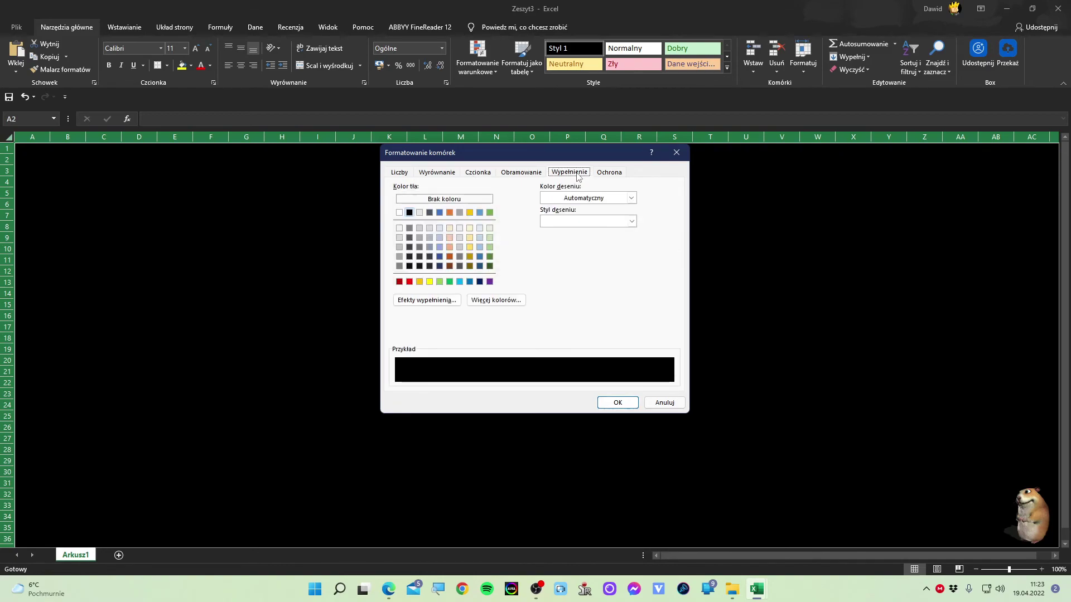
click(410, 213)
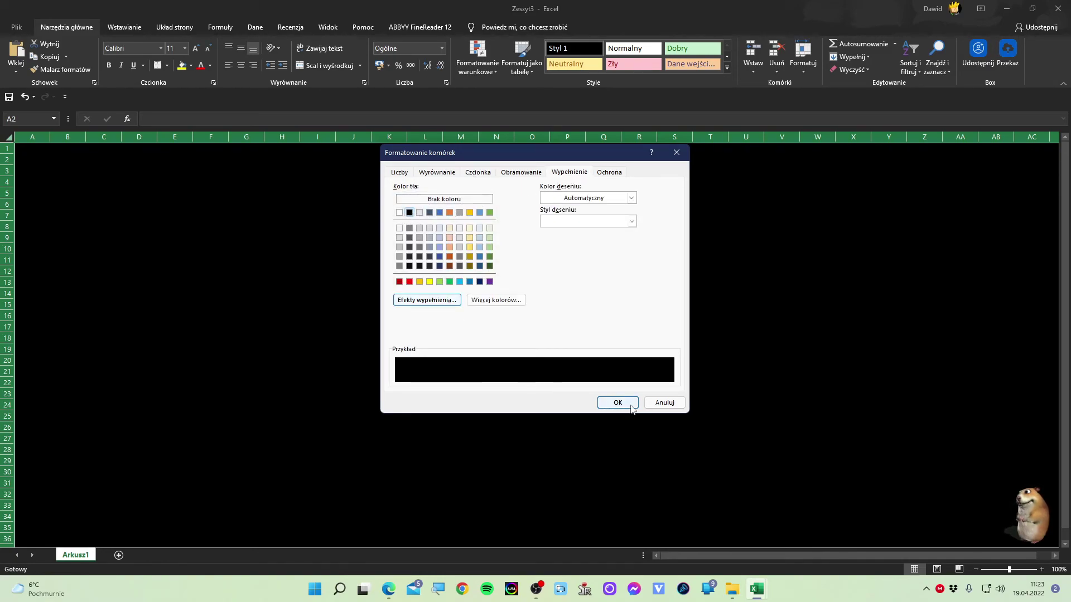
click(628, 402)
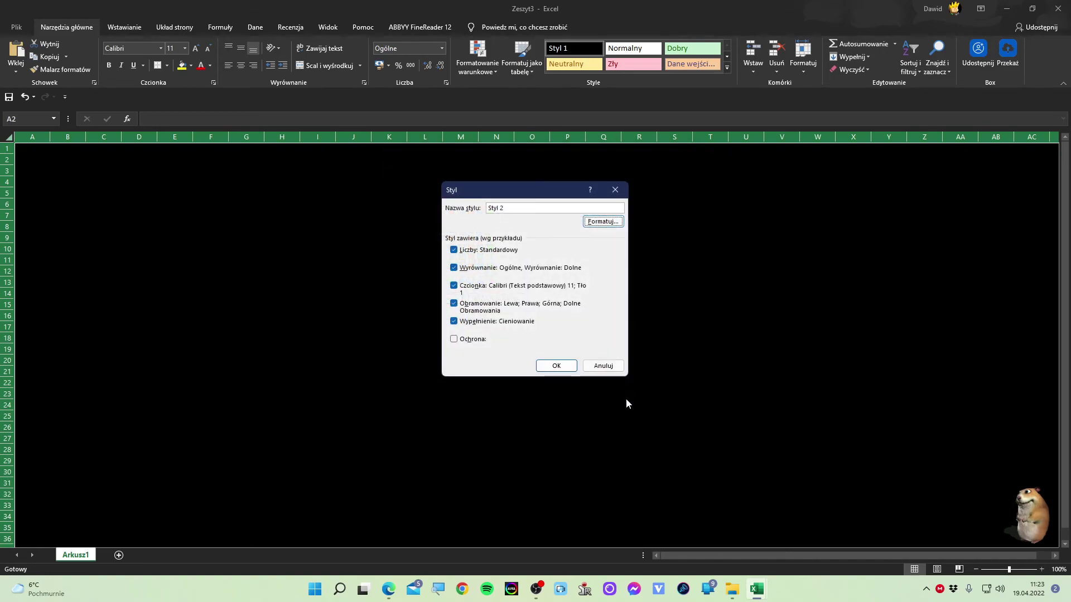
Step: Save the Styl 2 style and enter the value 5 in cell A1
click(565, 368)
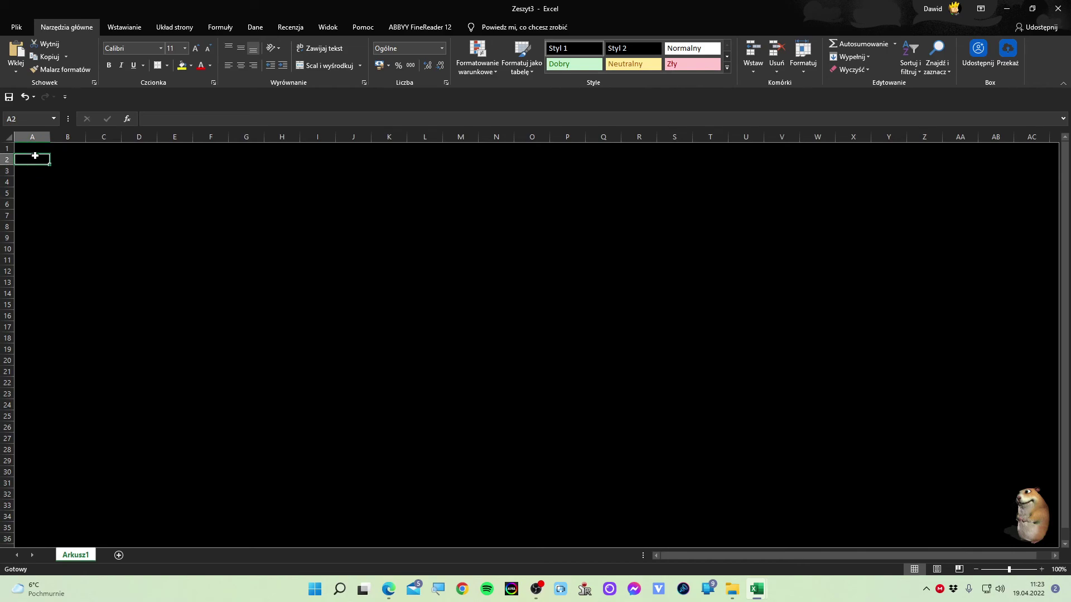
click(37, 151)
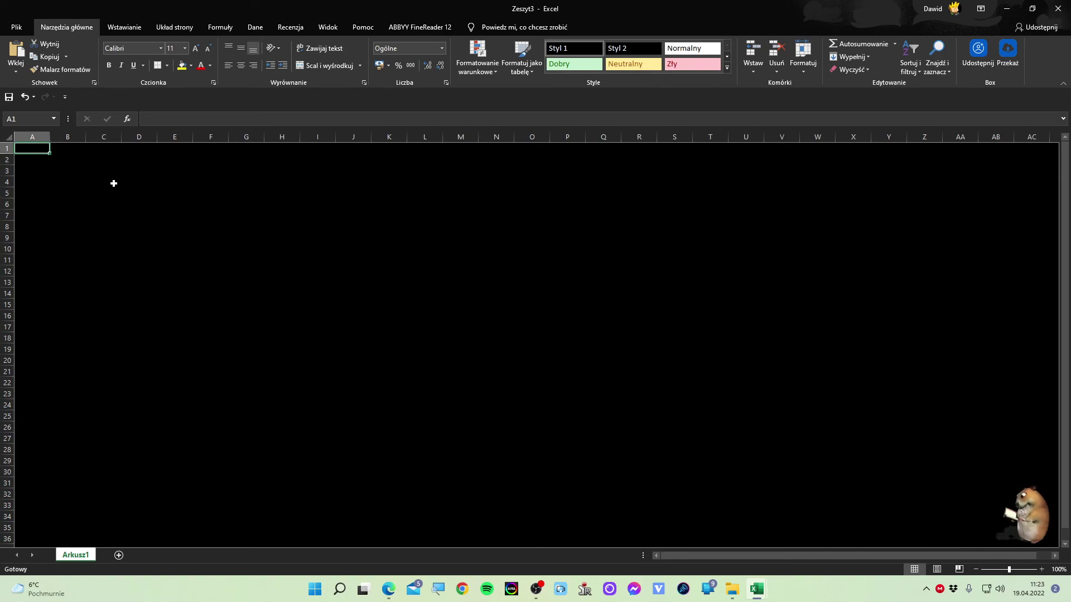
text(555)
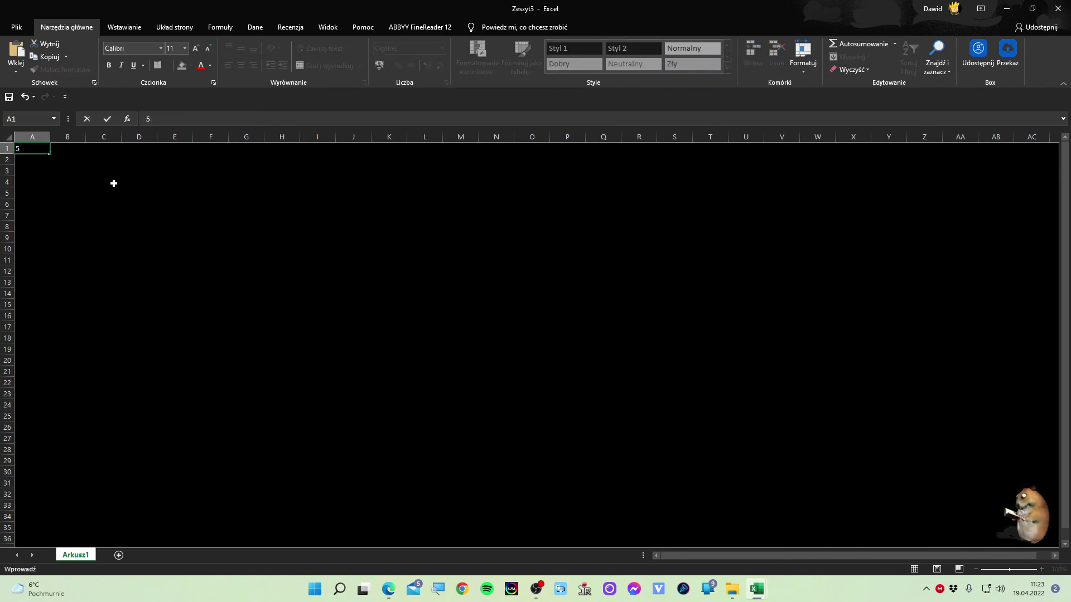
key(Right)
key(Right)
Step: Move between the cells around A1 with the arrow keys
key(Right)
key(Right)
key(Down)
key(Down)
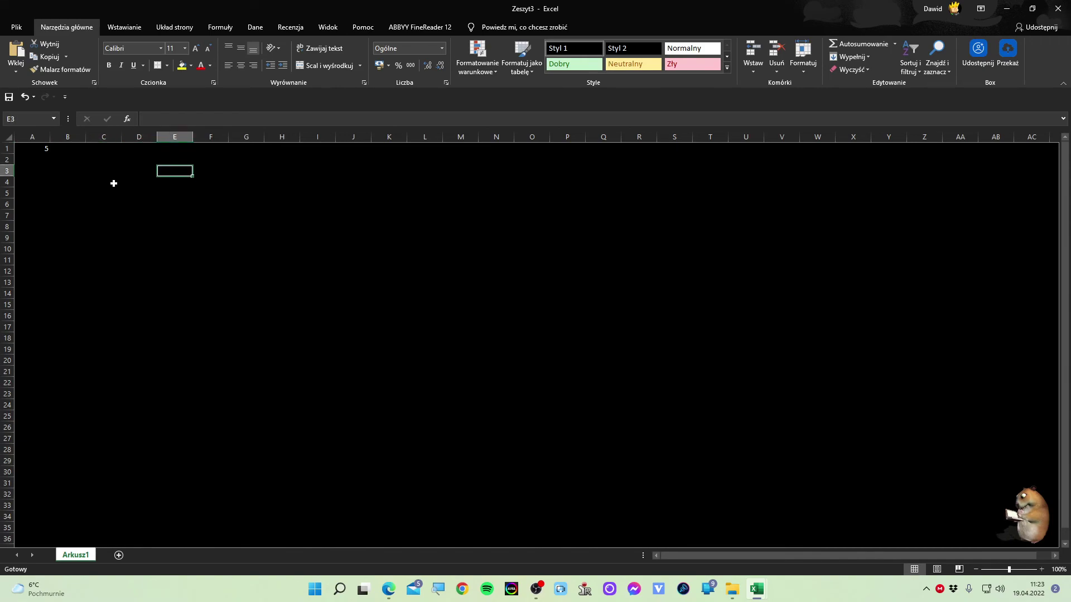
key(Up)
key(Down)
key(Down)
key(Down)
key(Down)
key(Down)
key(Down)
key(Up)
key(Up)
key(Right)
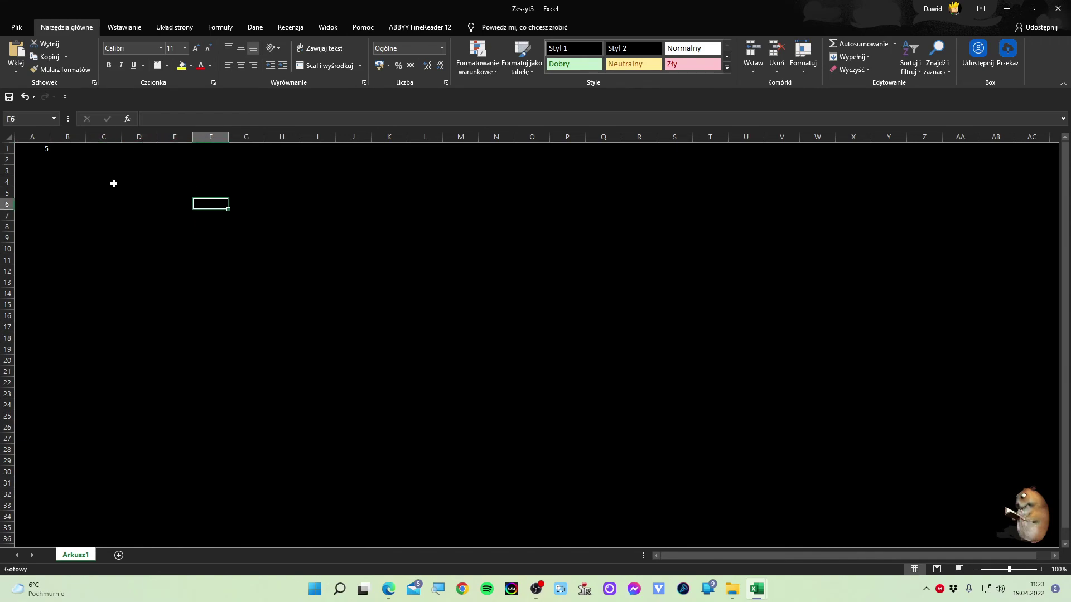
key(Left)
key(Up)
key(Down)
key(Down)
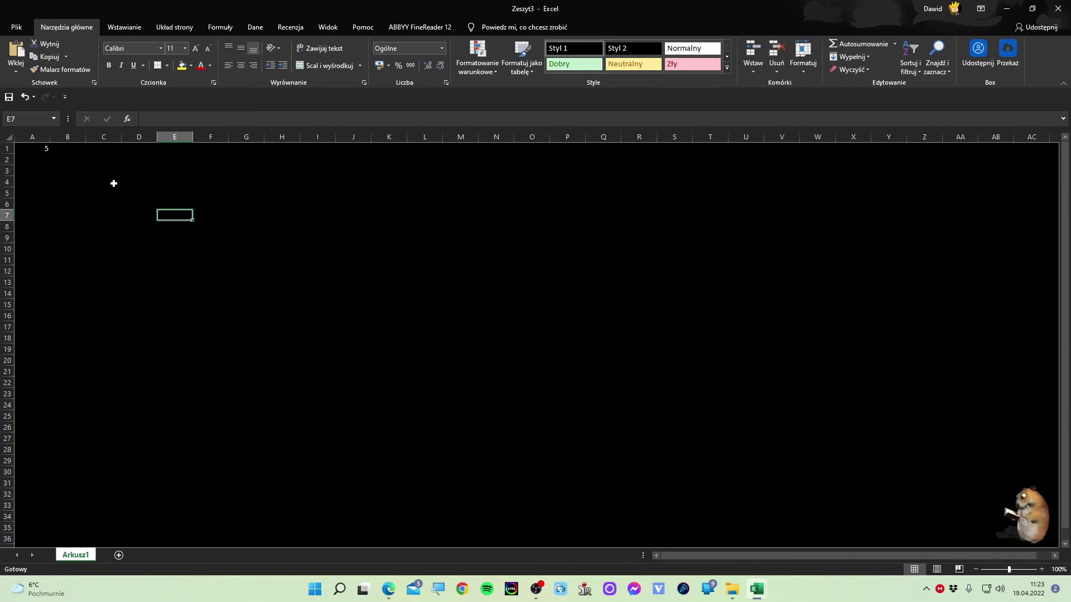
Step: Add the Arkusz2 sheet and apply the black Styl 1 to all of its cells
click(119, 555)
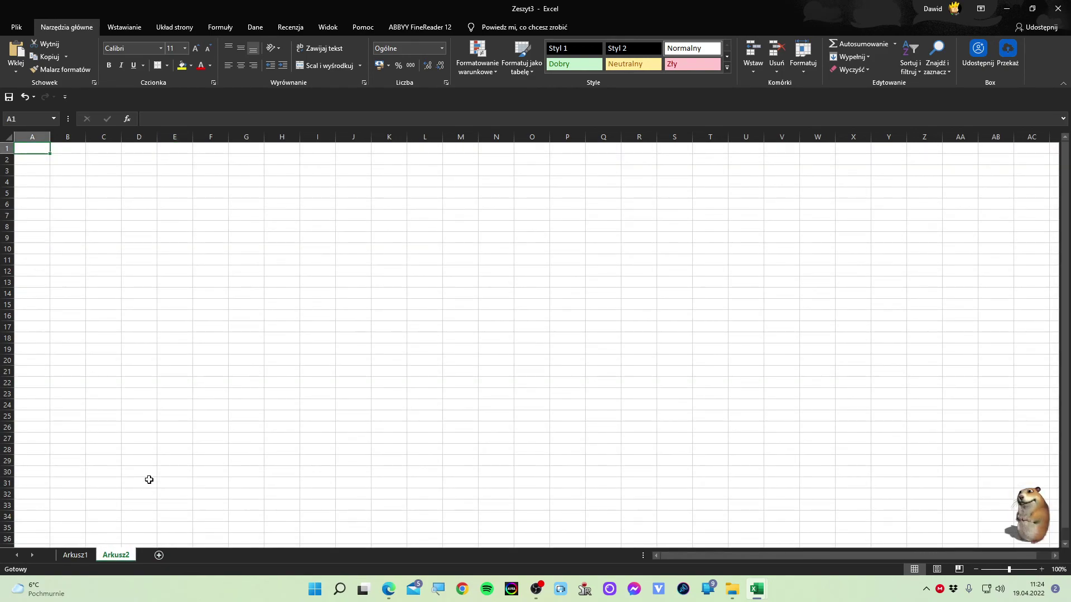
click(566, 52)
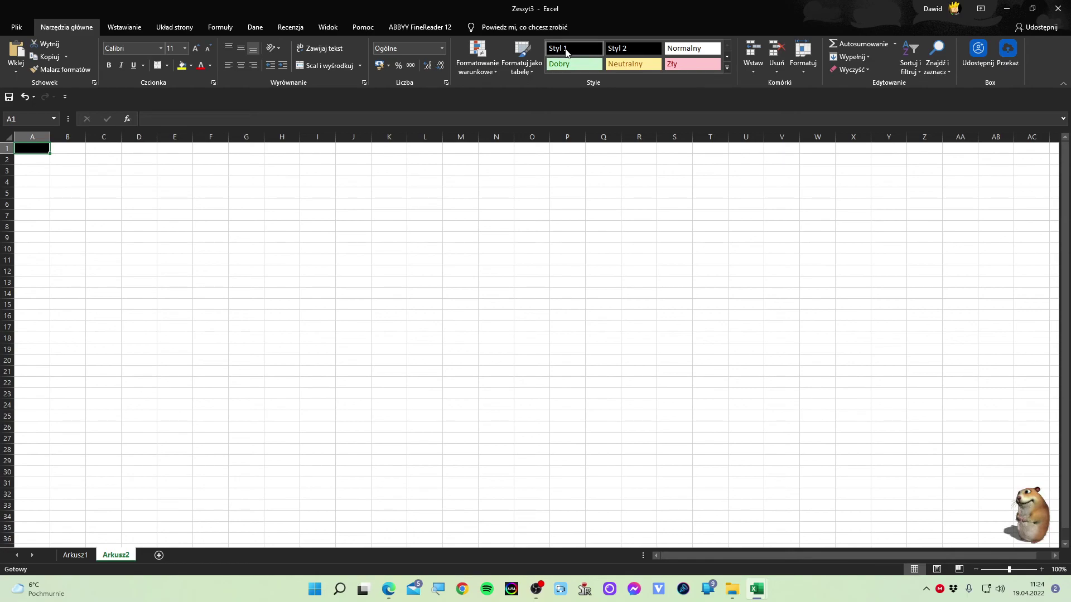
click(463, 186)
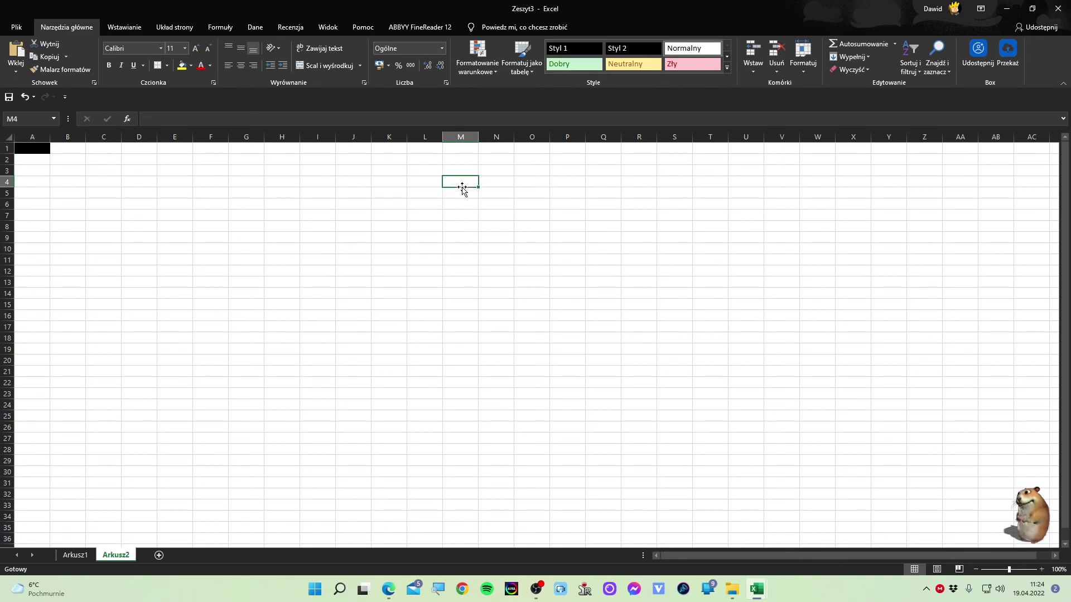
key(ctrl+a)
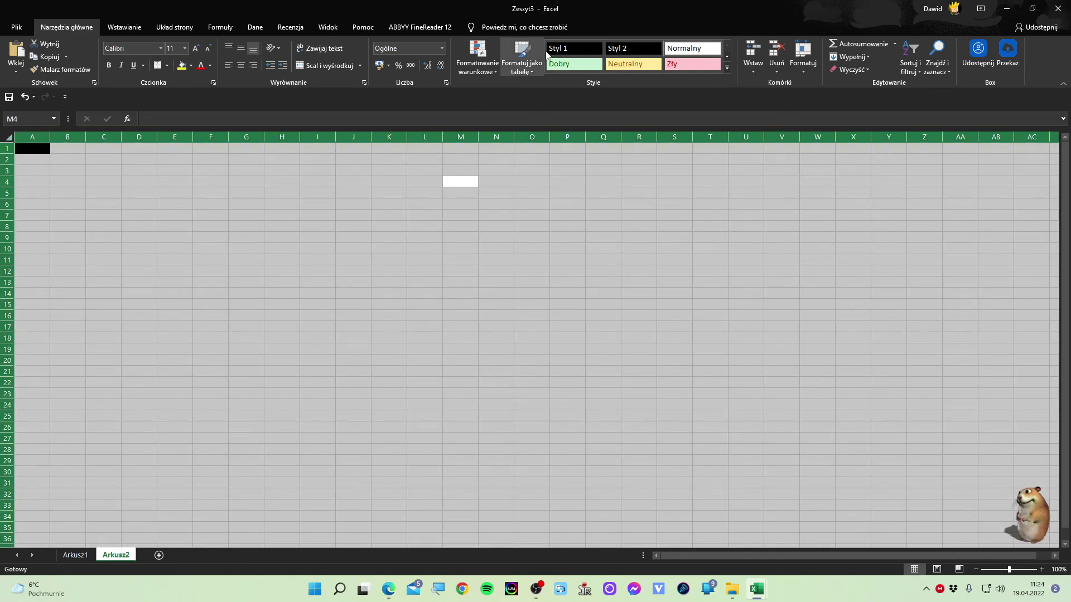
click(556, 51)
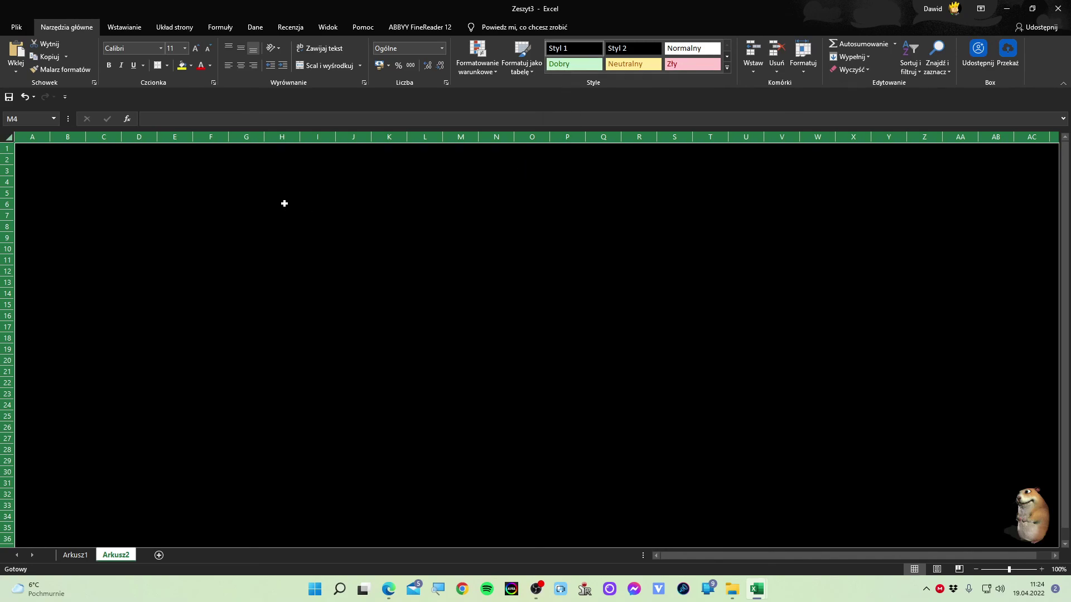
click(246, 203)
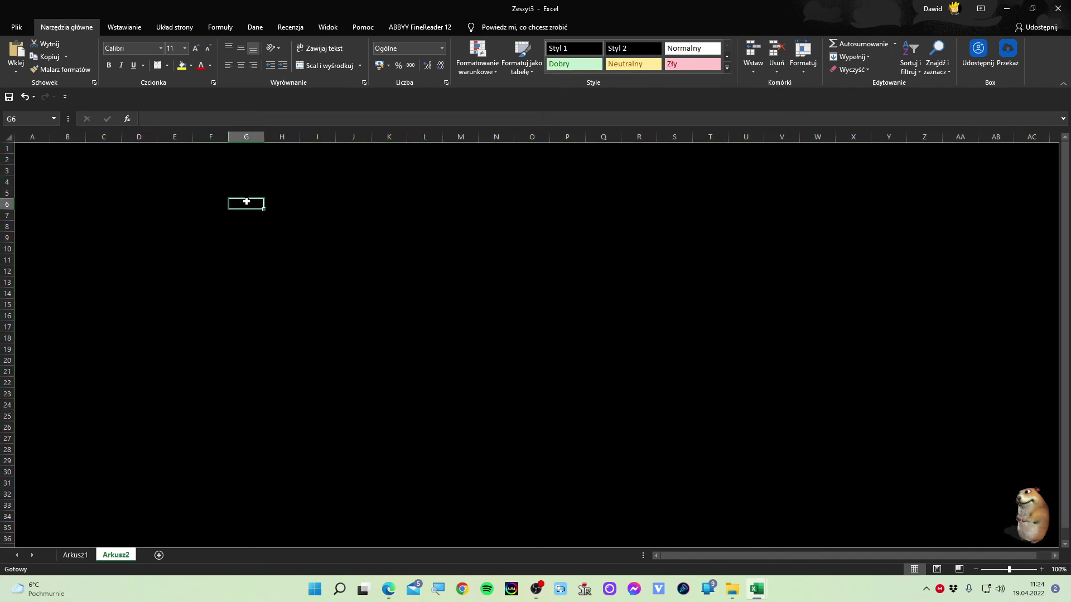
Step: Modify Styl 1 to use a heavy white border line and save the style
right_click(584, 49)
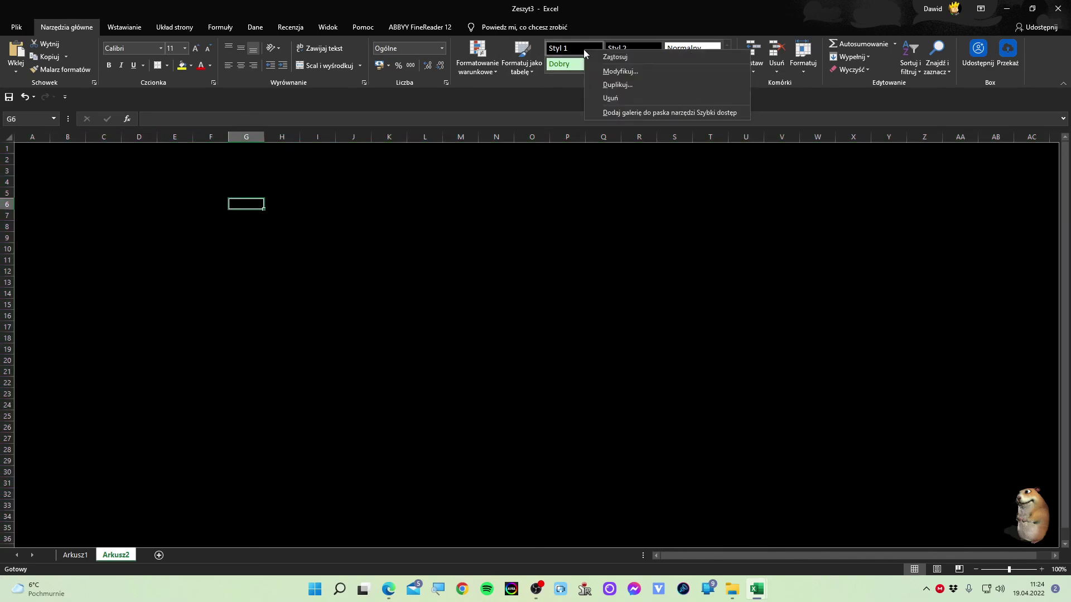
click(605, 71)
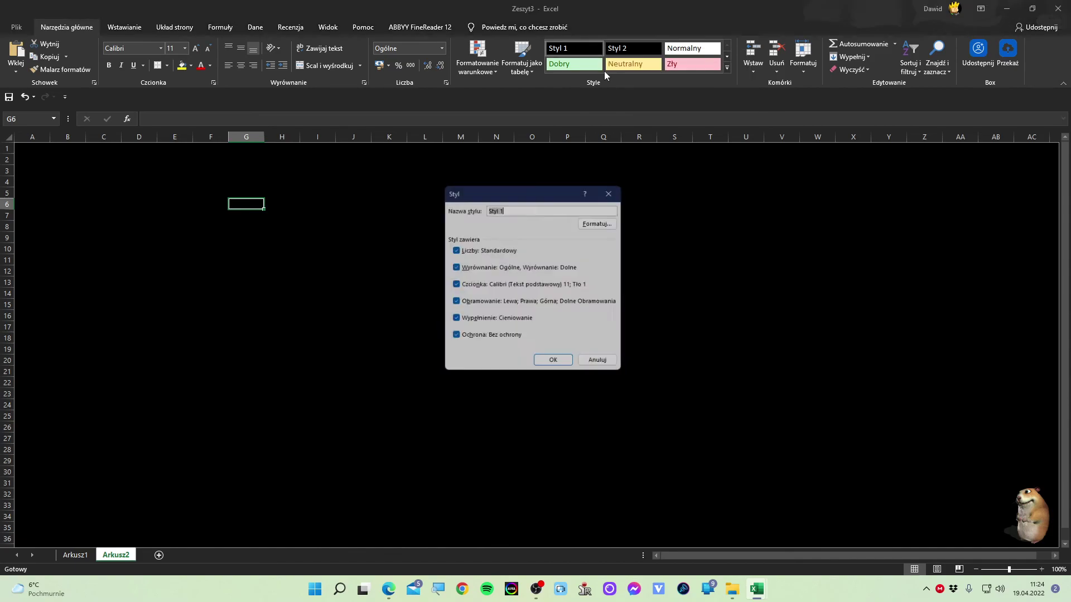
click(605, 221)
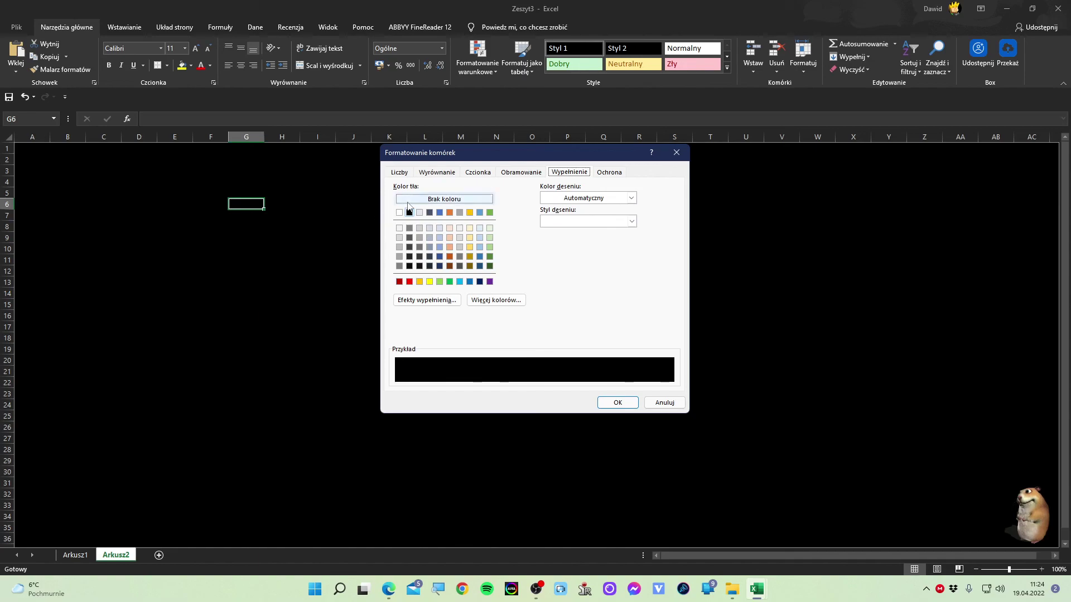
click(511, 174)
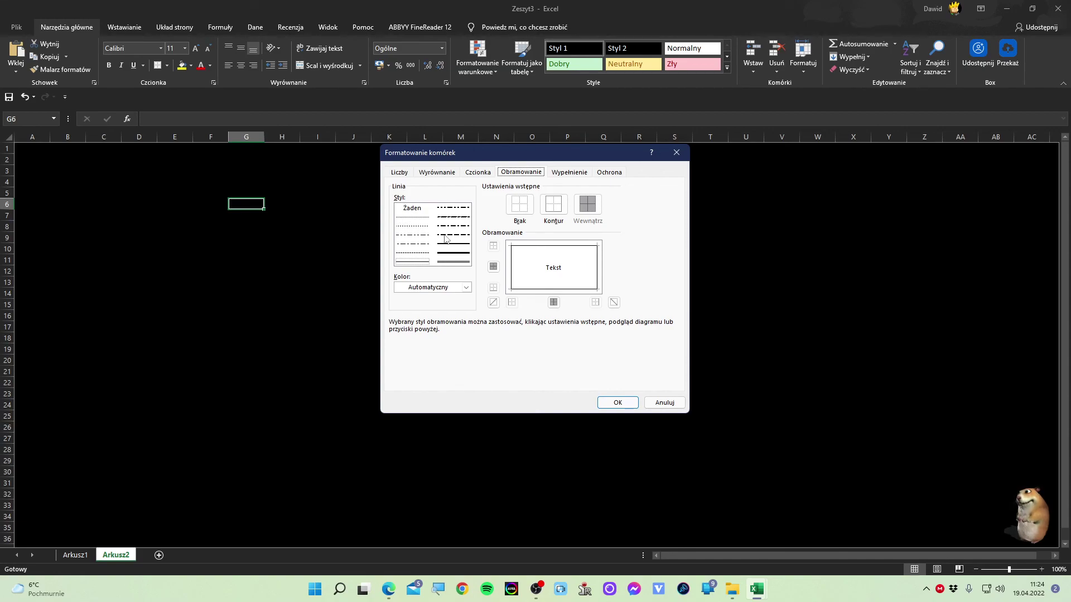
click(453, 256)
click(466, 287)
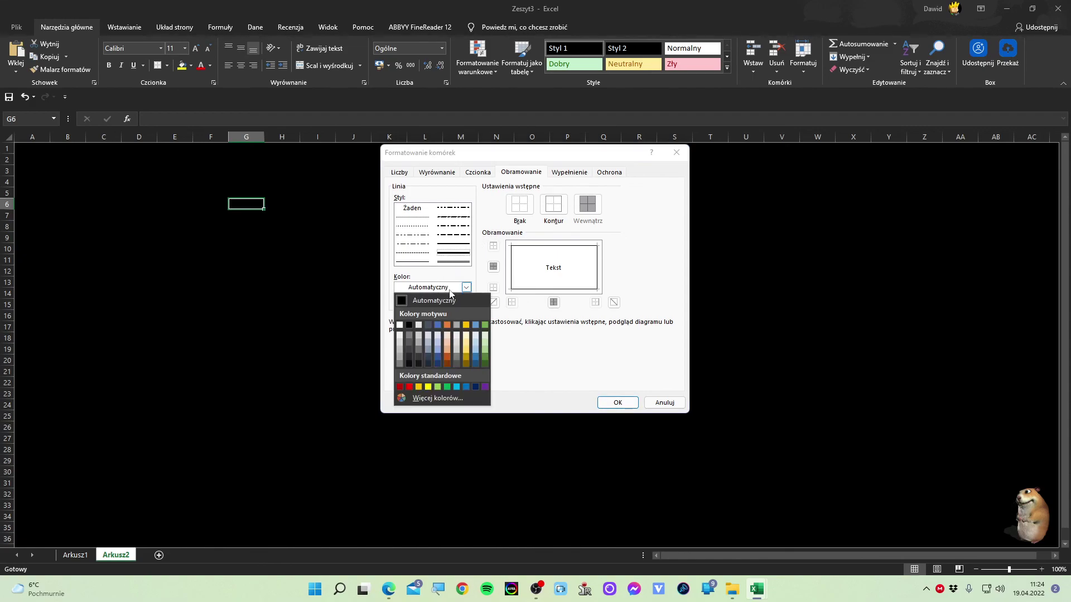
click(401, 326)
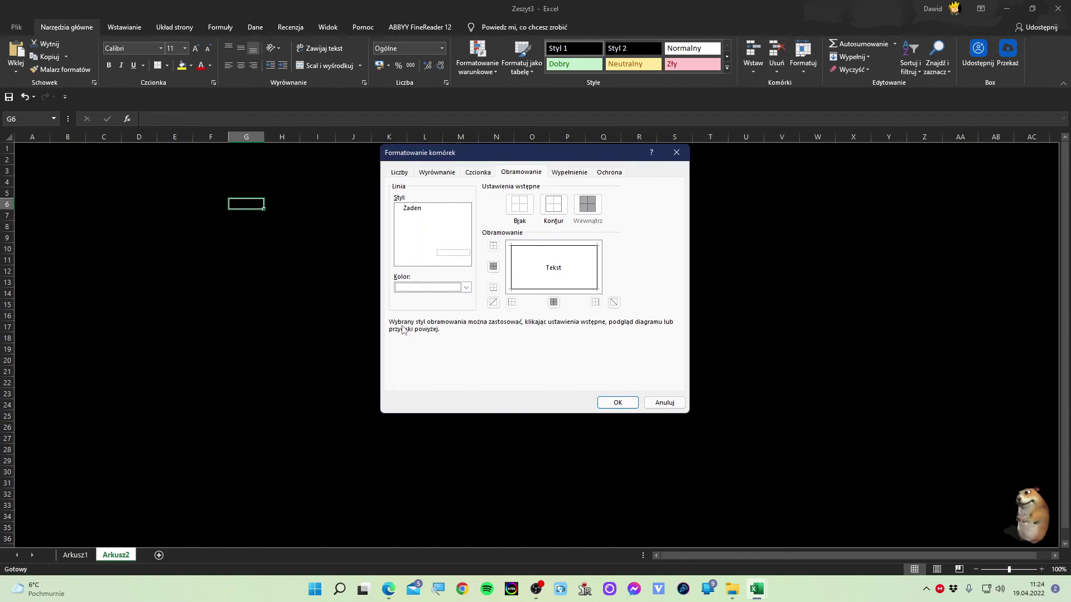
click(614, 402)
click(556, 363)
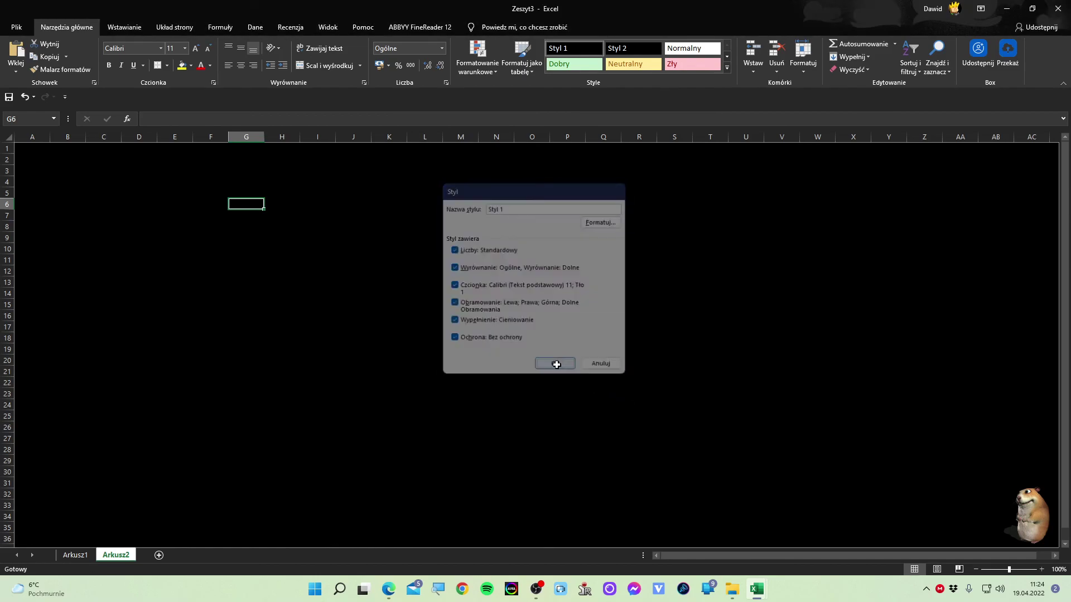
click(218, 228)
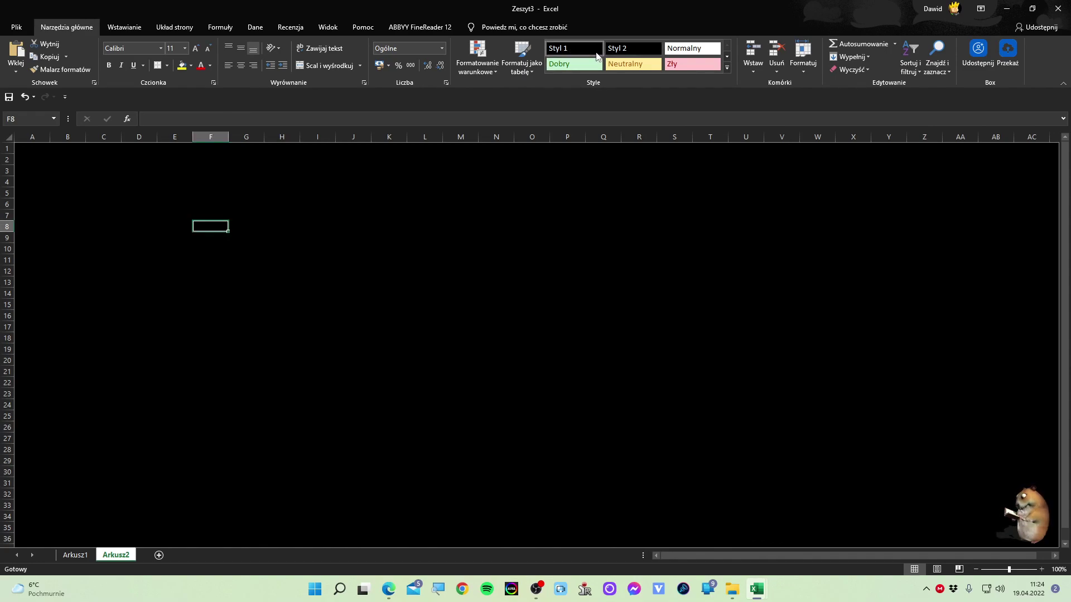
Step: Close Zeszyt3, Zeszyt2 and Zeszyt1 without saving, then bring OBS Studio back up
click(625, 56)
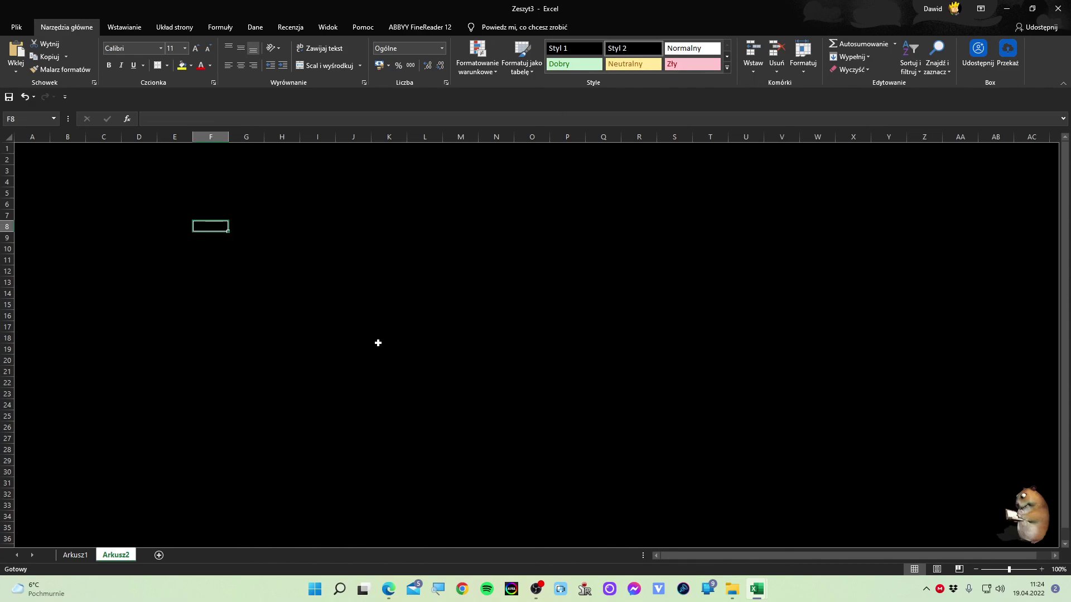
click(1058, 9)
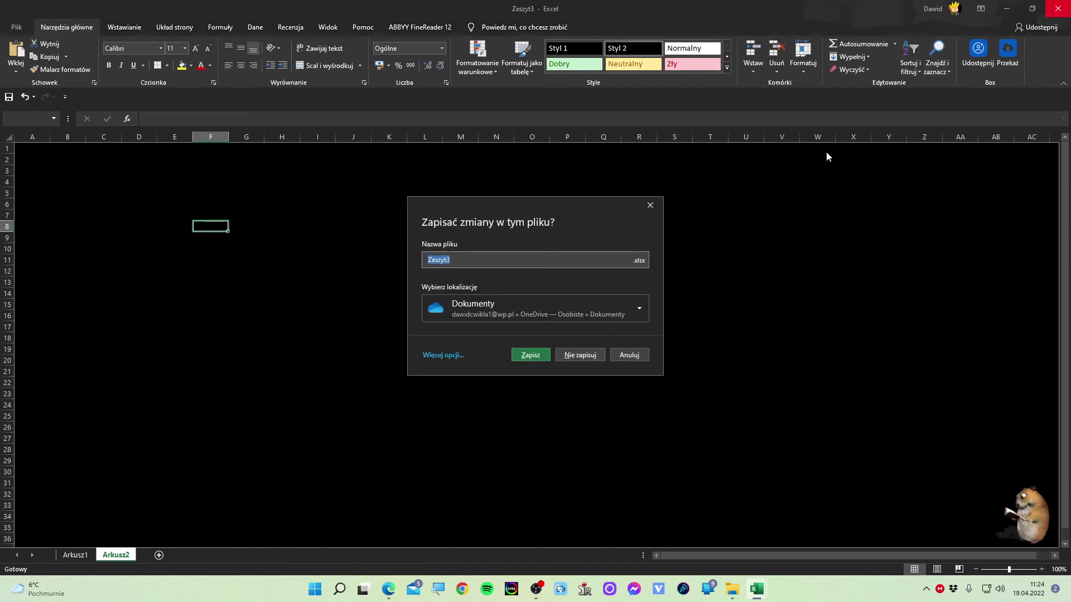
click(599, 351)
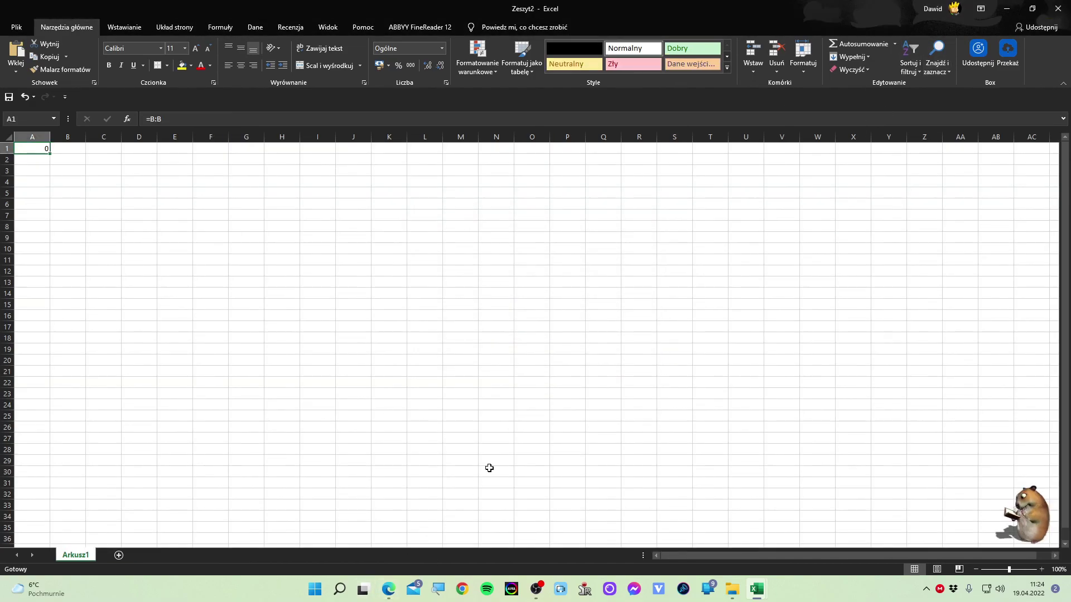
click(1058, 8)
click(580, 355)
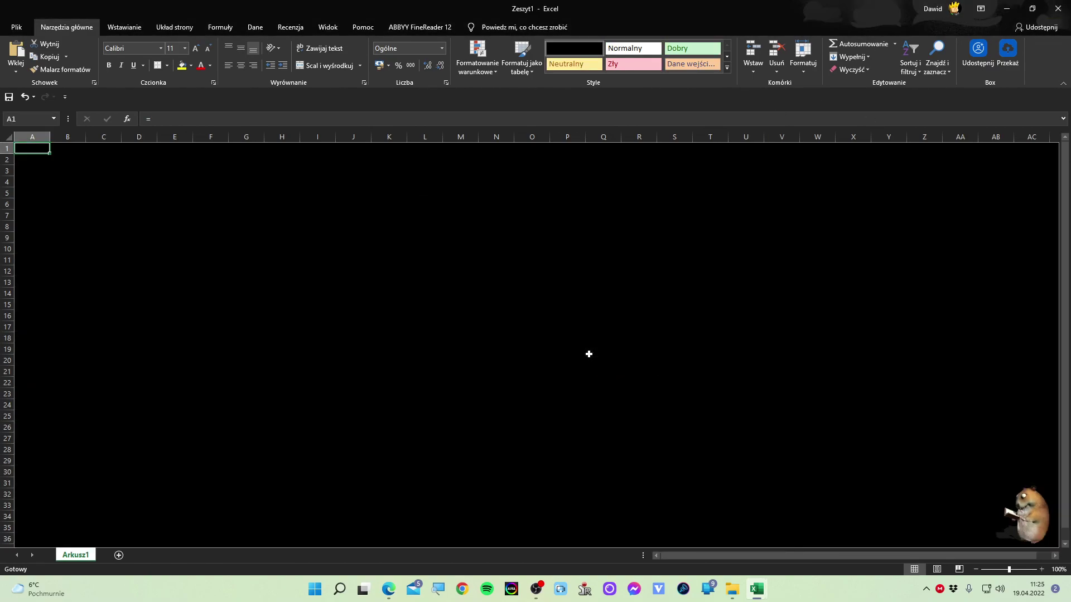
click(1058, 8)
click(601, 360)
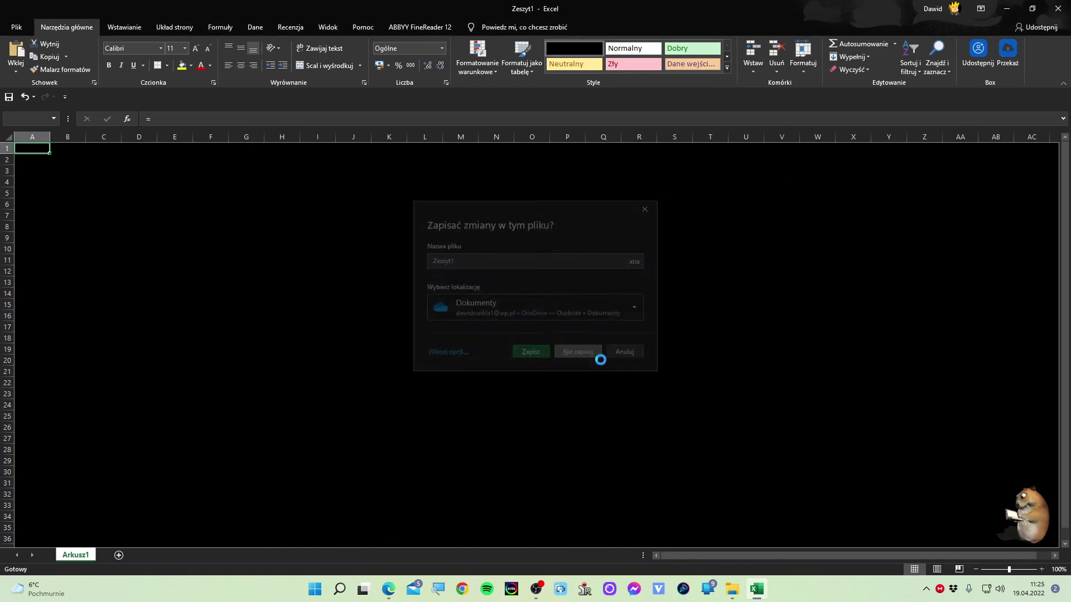
click(549, 590)
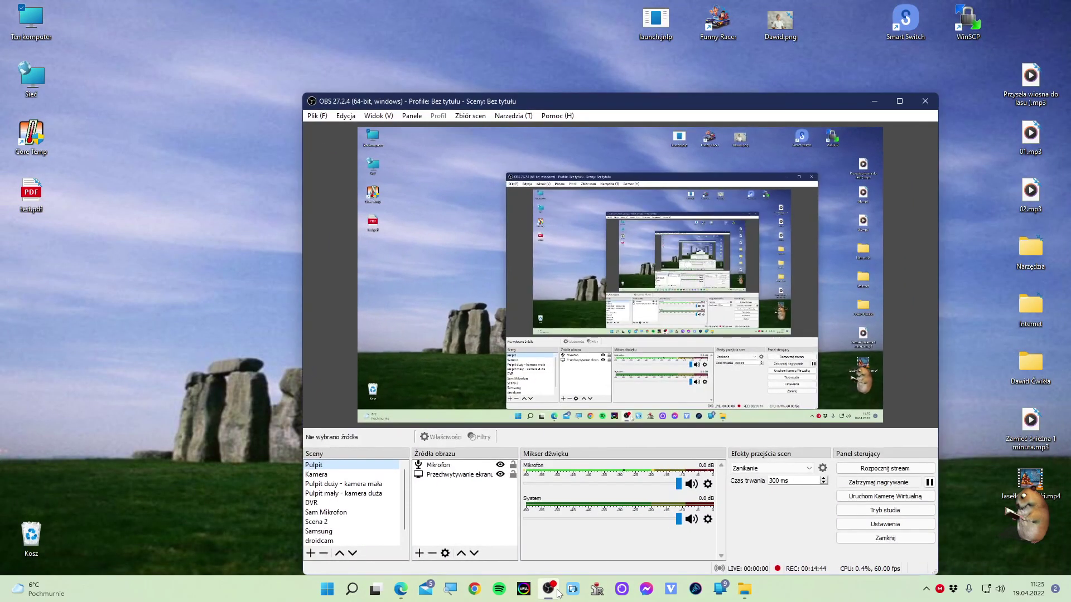